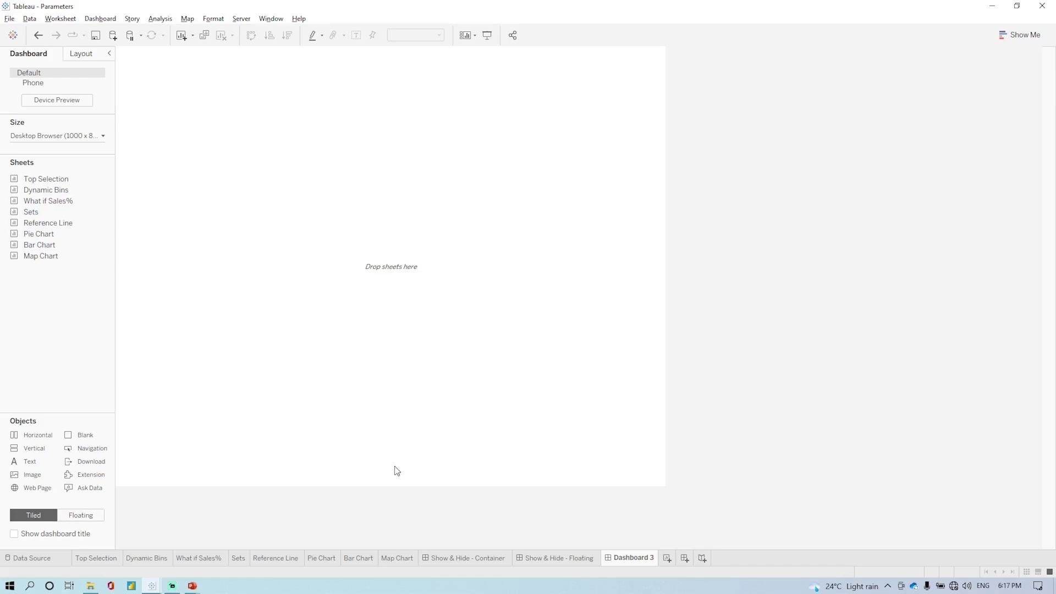
- Create a new blank worksheet and start a new calculated field
click(667, 559)
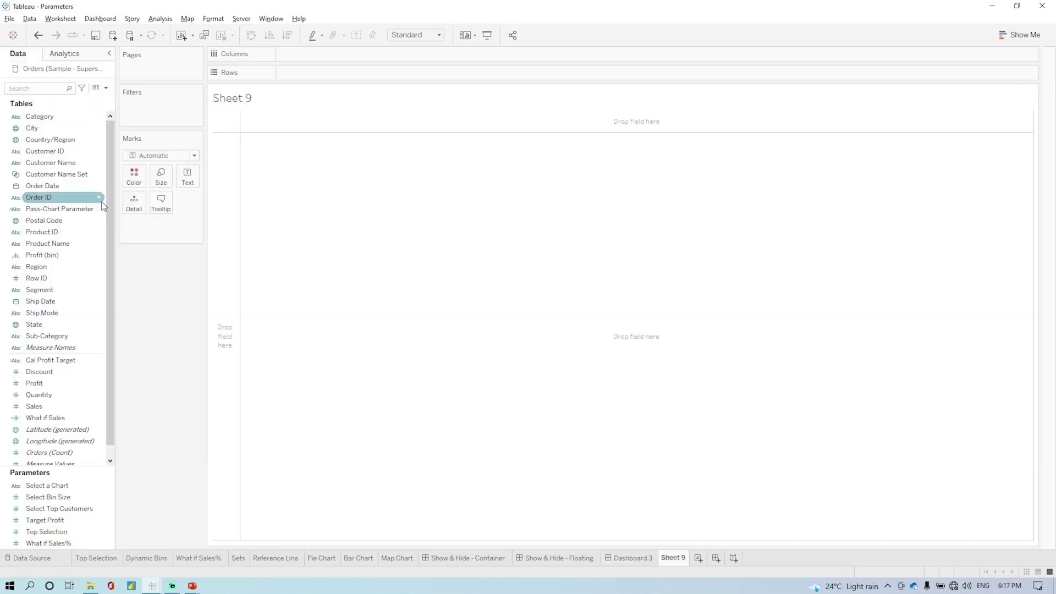
click(106, 88)
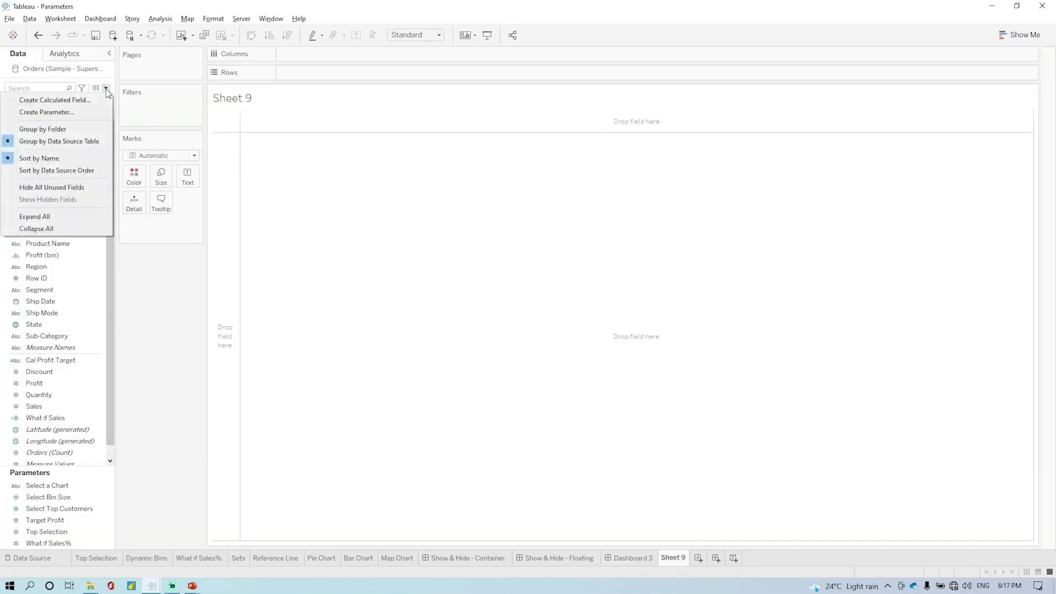
click(68, 100)
- Show the Select a Chart parameter control and review its chart choices in the parameter settings
right_click(70, 485)
click(117, 300)
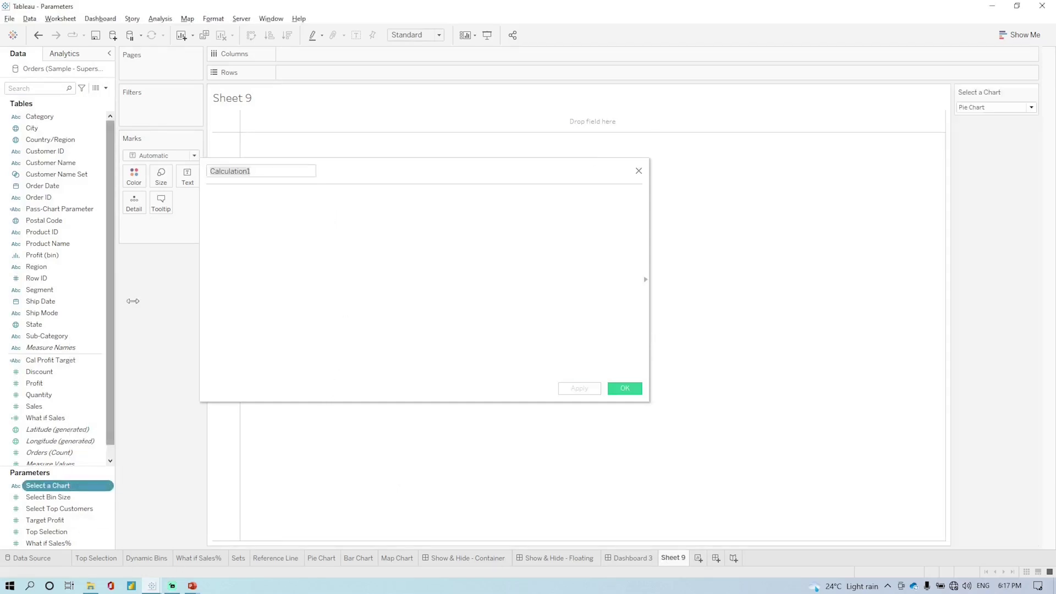
click(985, 106)
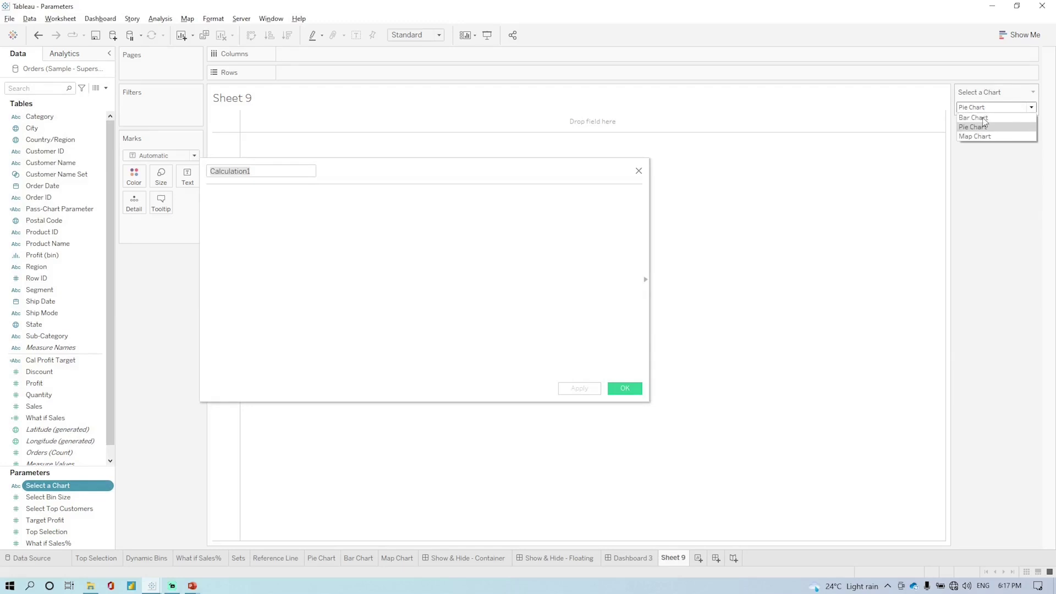
right_click(74, 486)
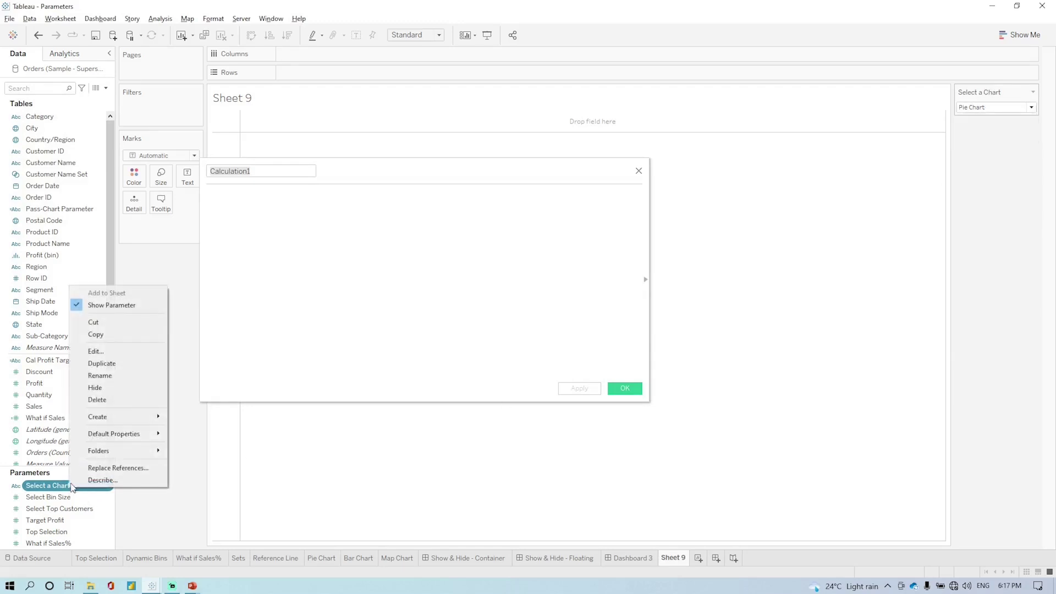
click(98, 353)
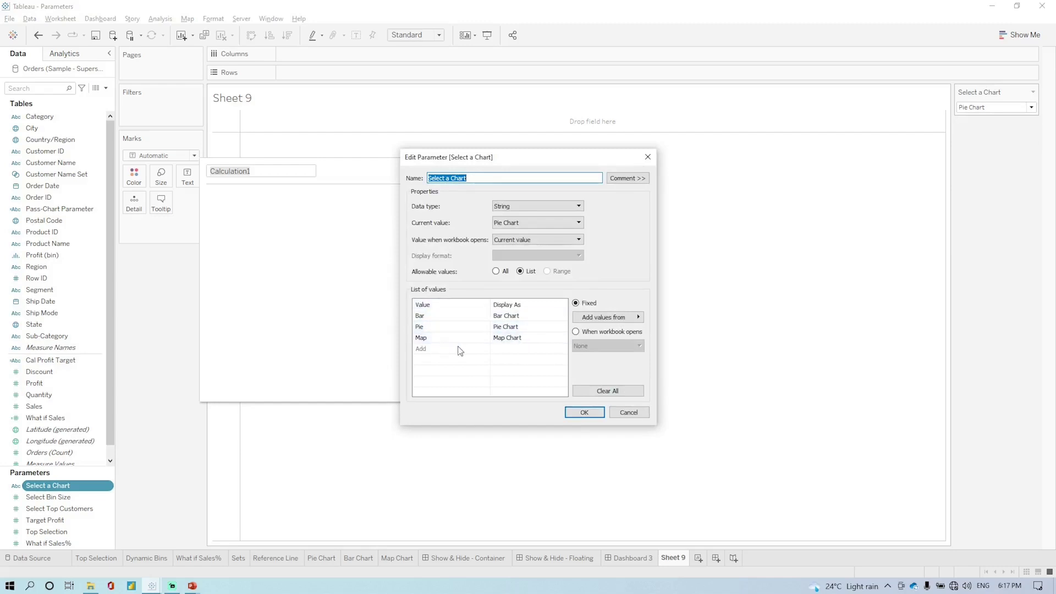
click(589, 412)
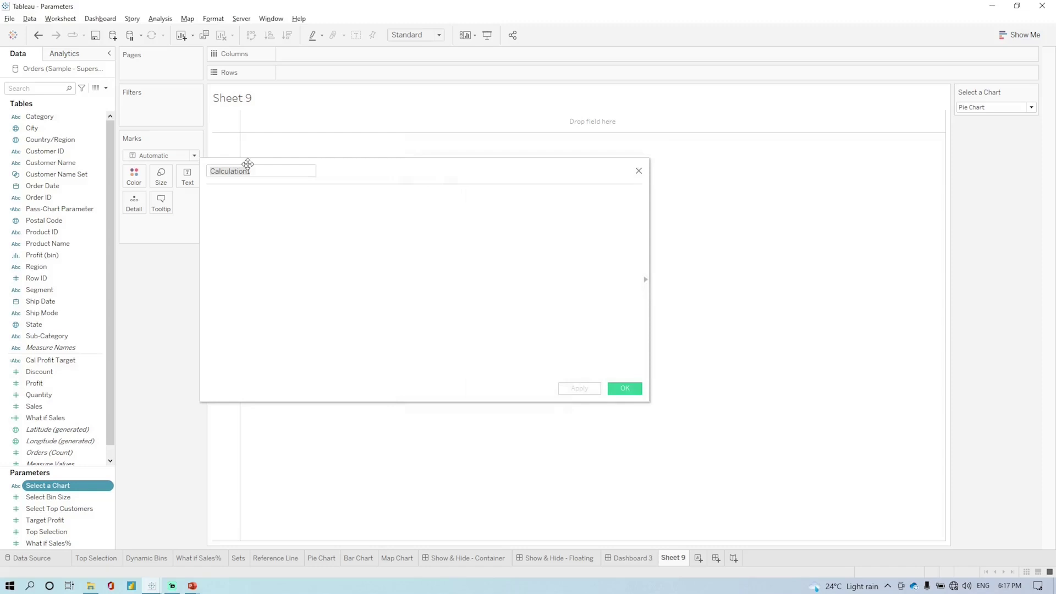
- Name the calculated field Bar, returning the text "Bar", and apply it
click(283, 171)
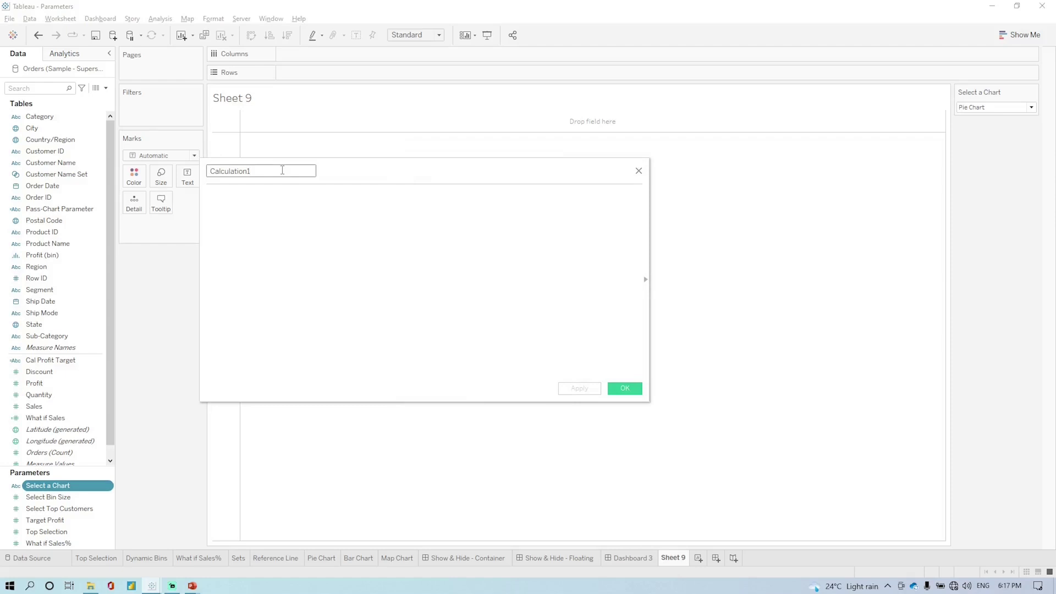
key(ctrl+a)
key(BackSpace)
text(B)
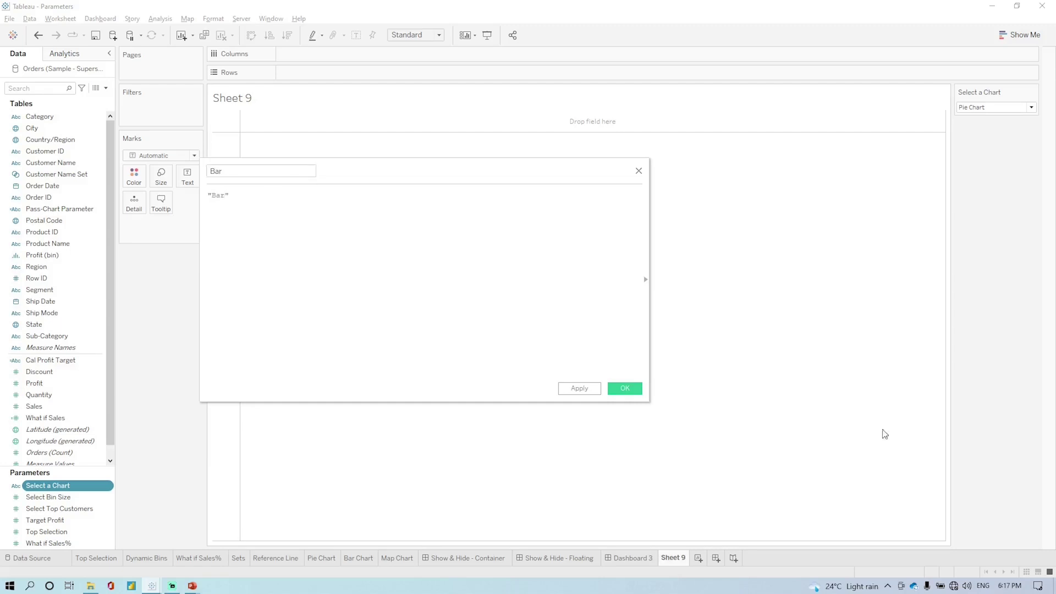
click(581, 390)
- Save the Bar field, then create a Map calculated field with formula "Map"
click(620, 389)
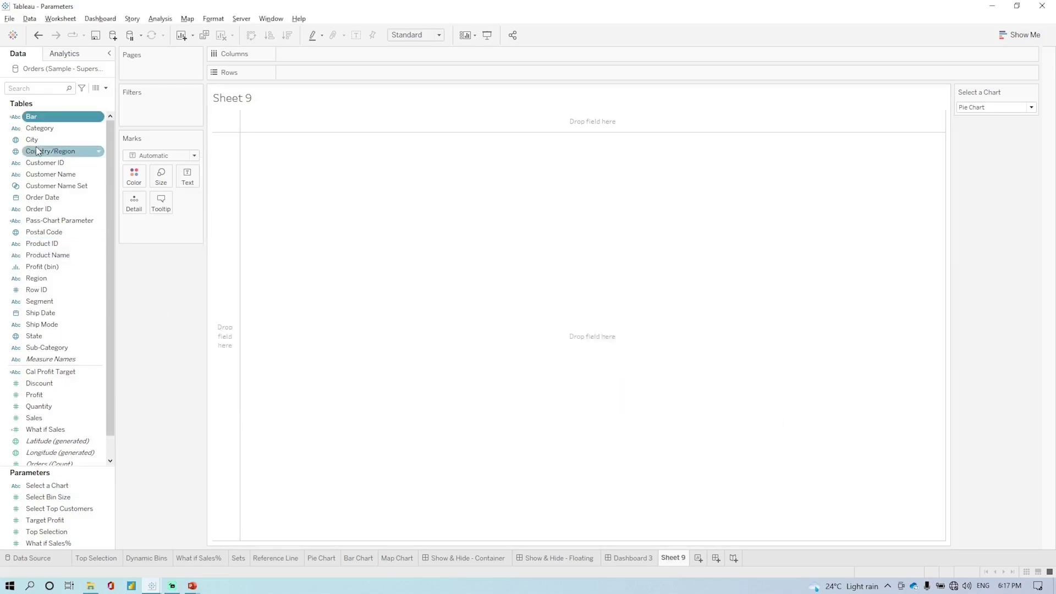
click(107, 89)
click(83, 99)
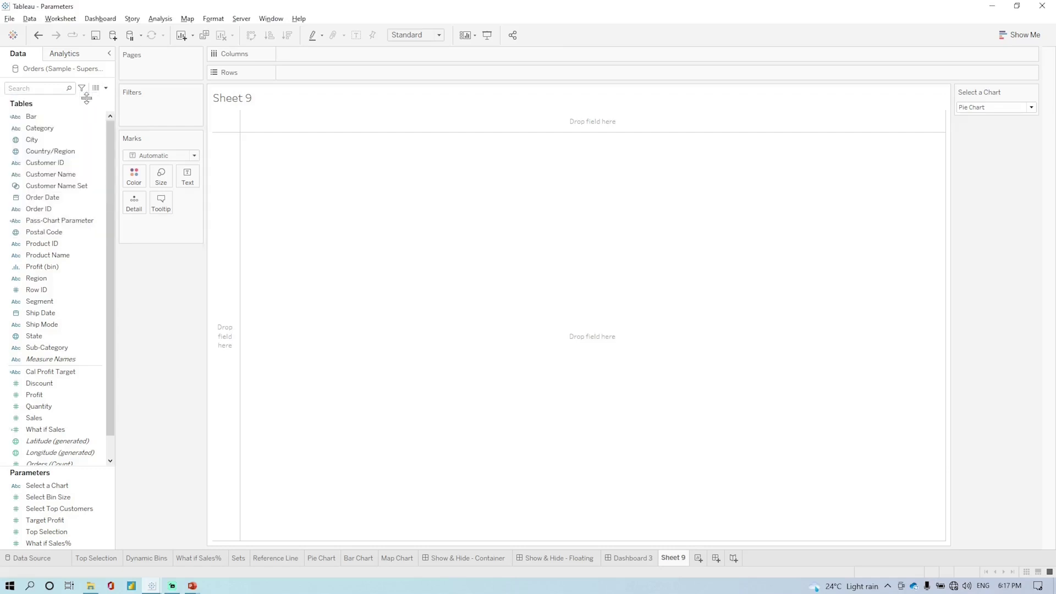
text(Ma)
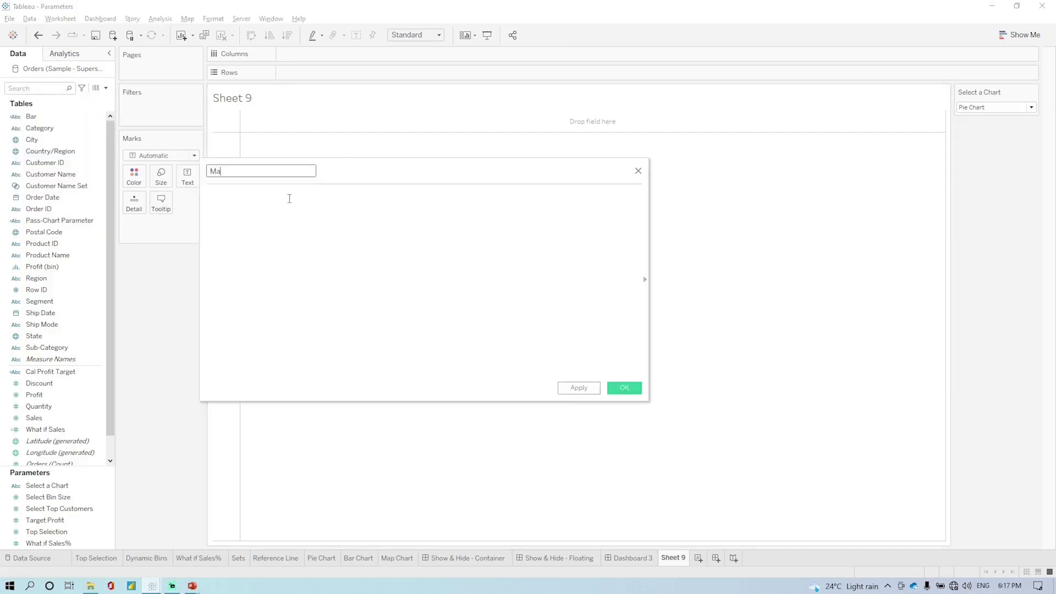
click(289, 199)
text("Map)
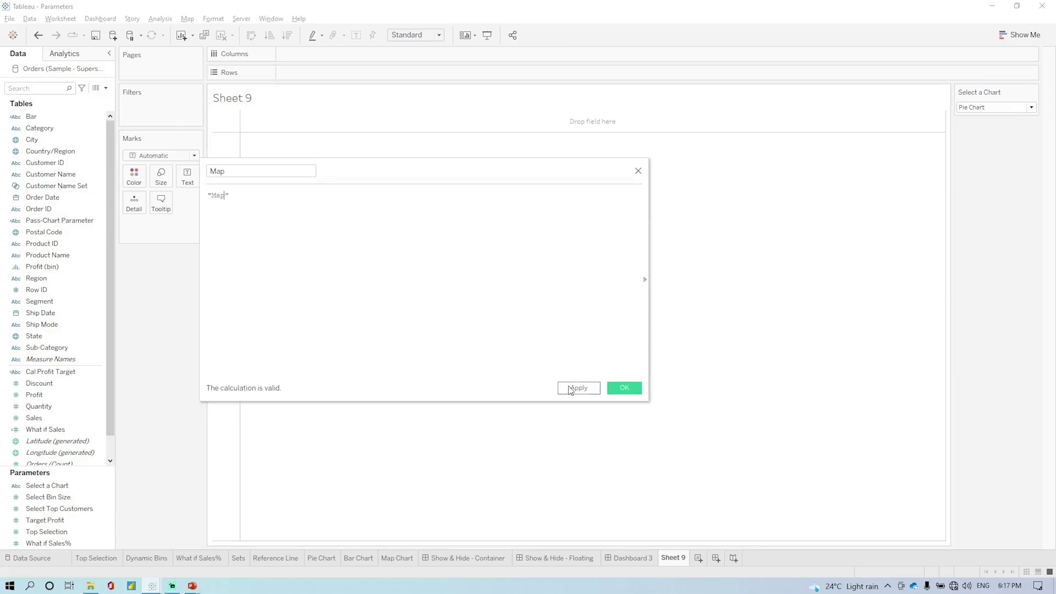
click(576, 388)
click(624, 388)
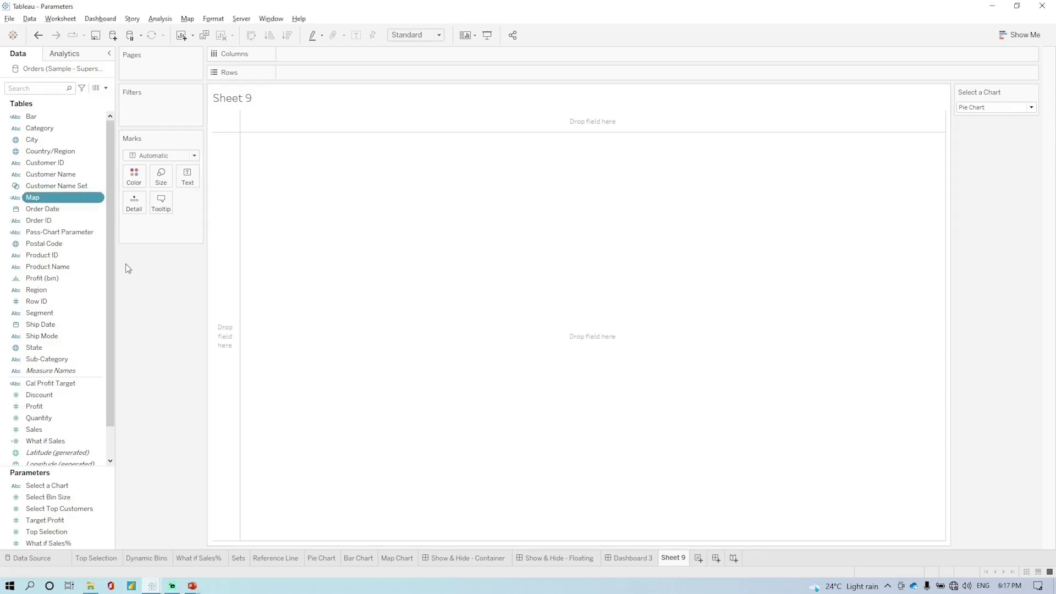
- Create a Pie calculated field with formula "Pie"
click(105, 88)
click(85, 103)
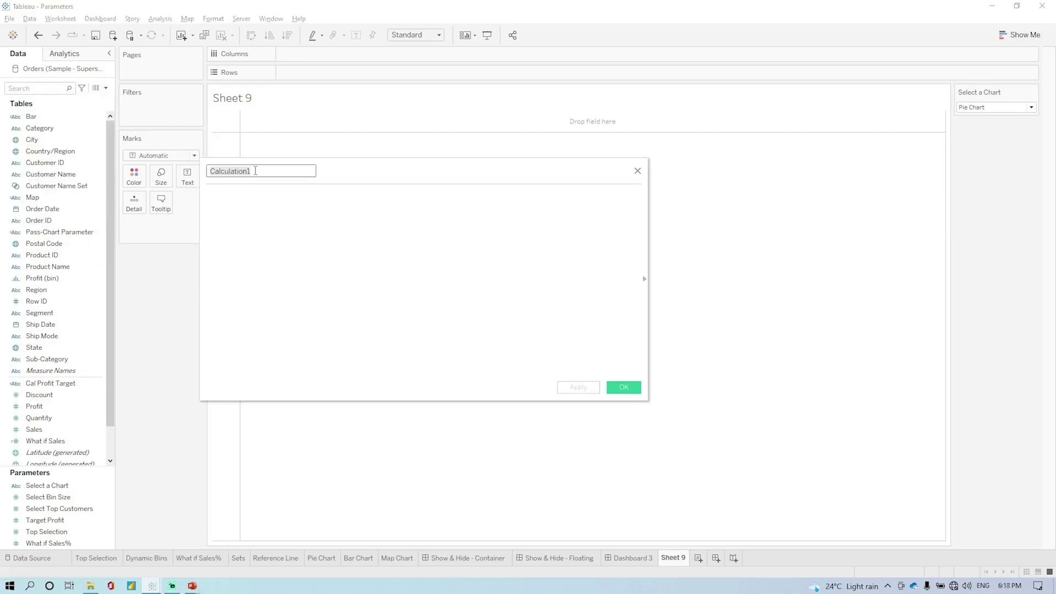
text(Pie)
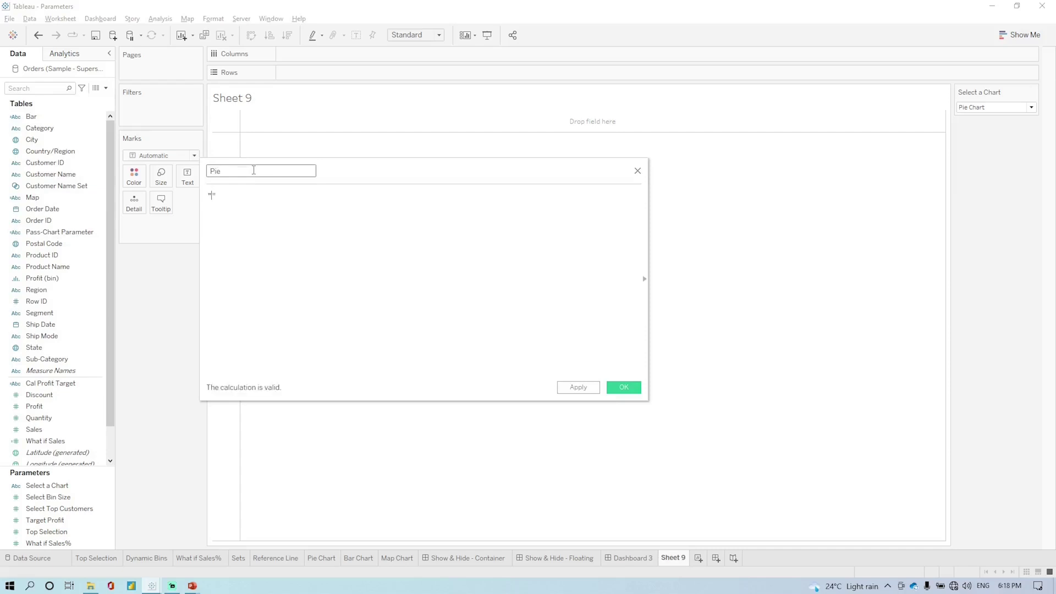
text(P)
click(594, 387)
click(623, 387)
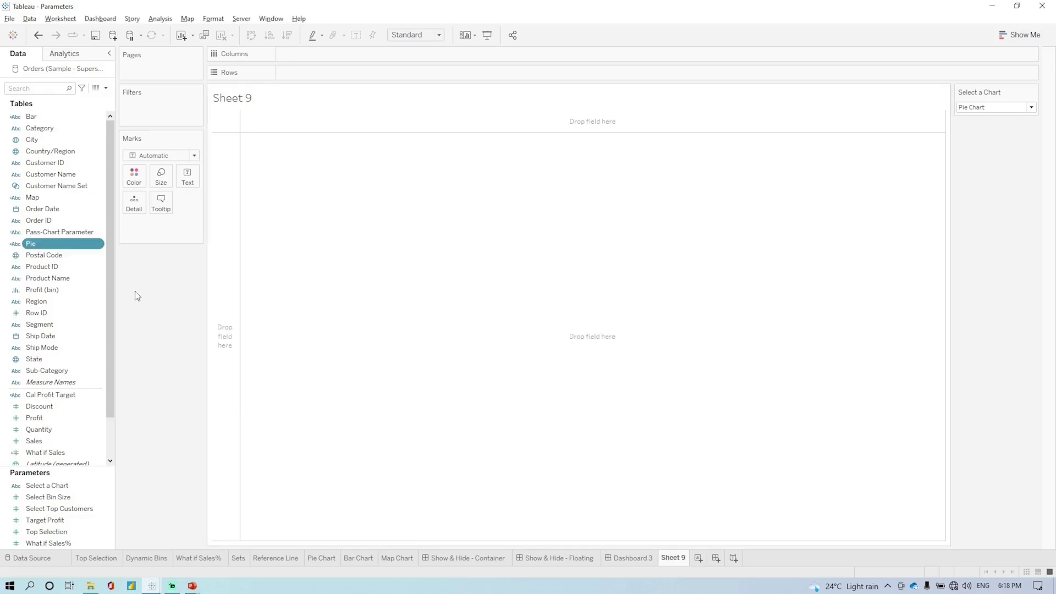
right_click(34, 245)
click(73, 293)
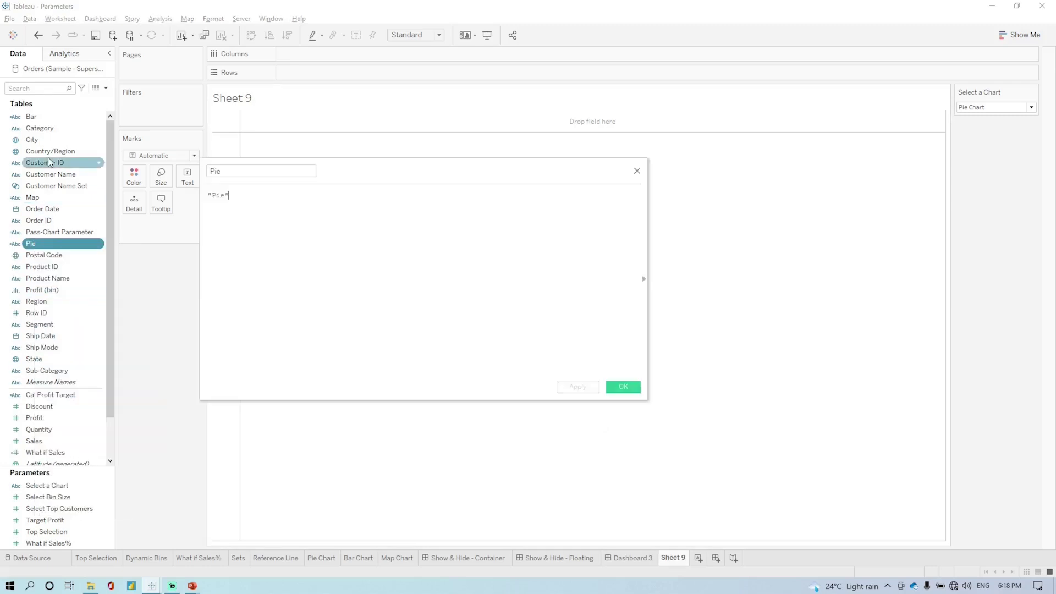
double_click(216, 196)
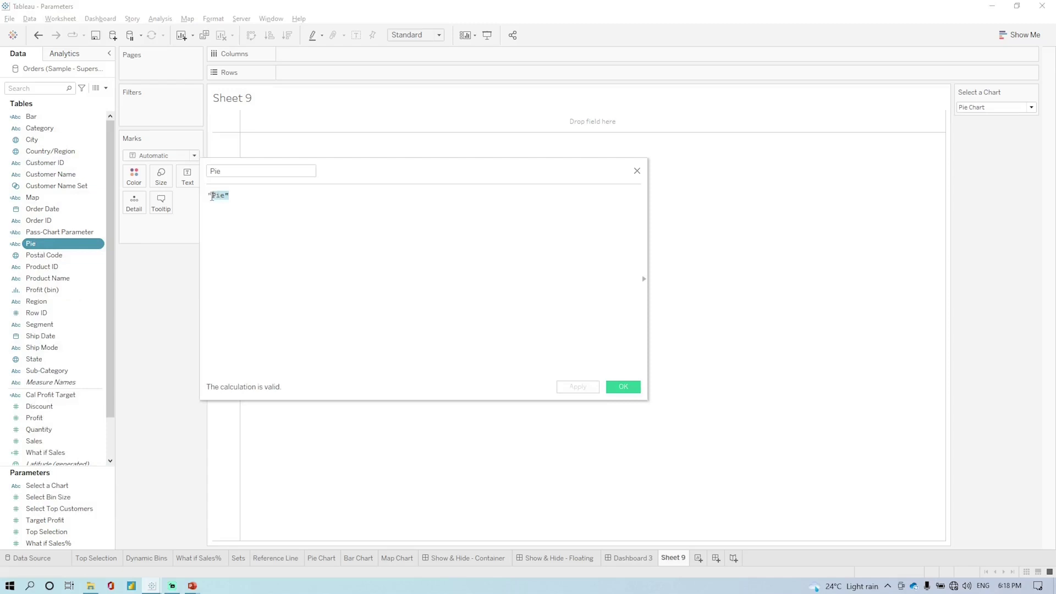
right_click(53, 486)
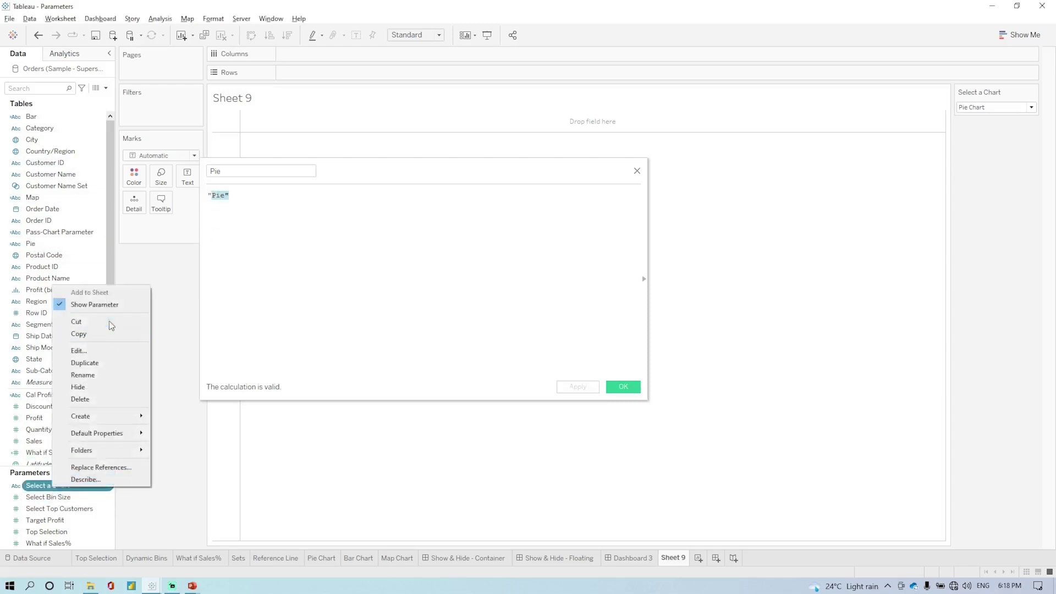
click(88, 355)
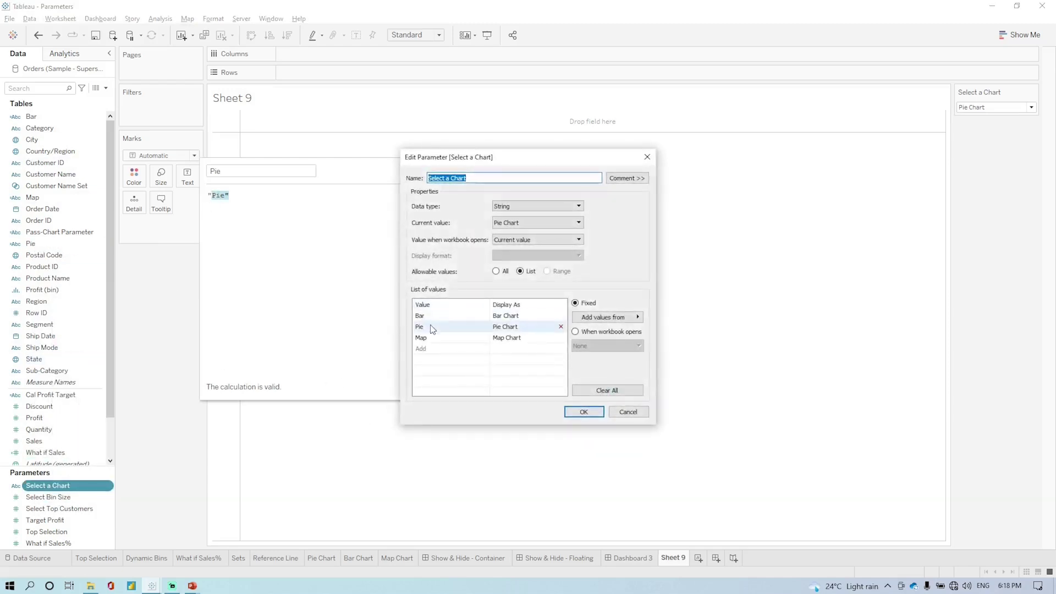
double_click(434, 317)
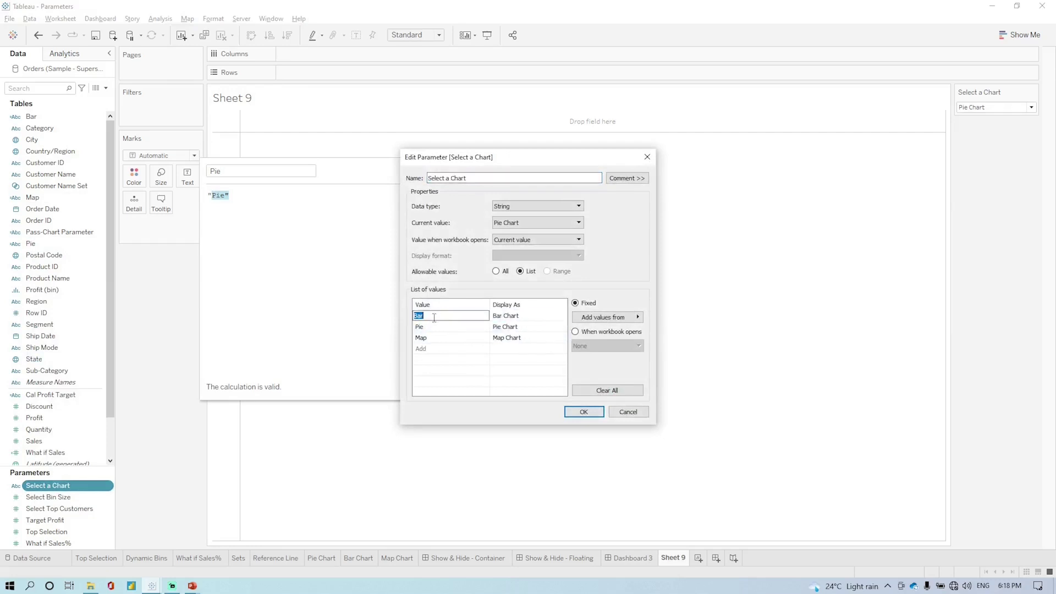
double_click(440, 327)
key(Return)
double_click(447, 327)
click(449, 326)
key(Return)
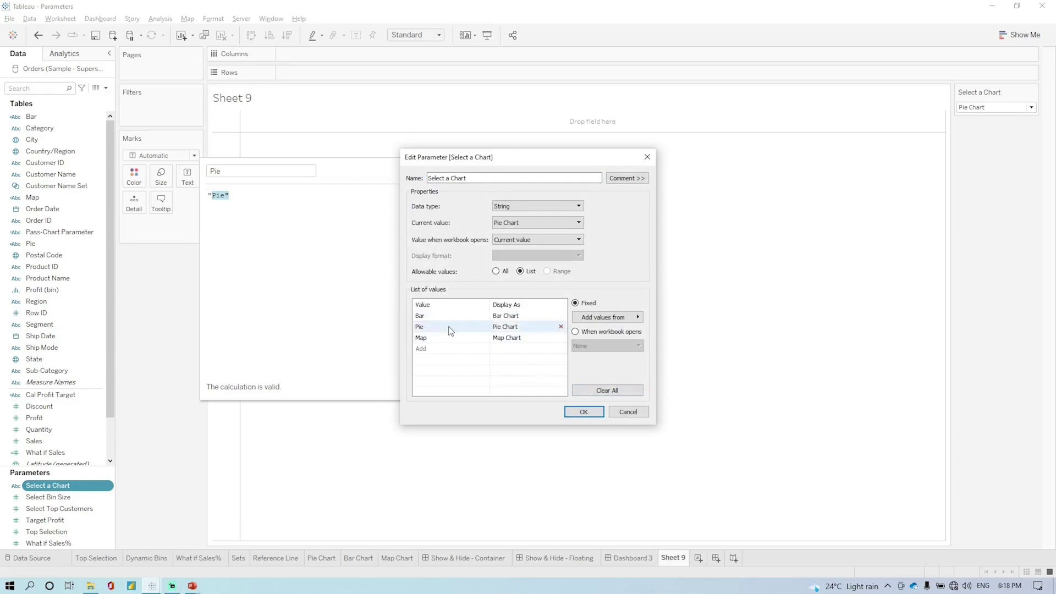
click(585, 412)
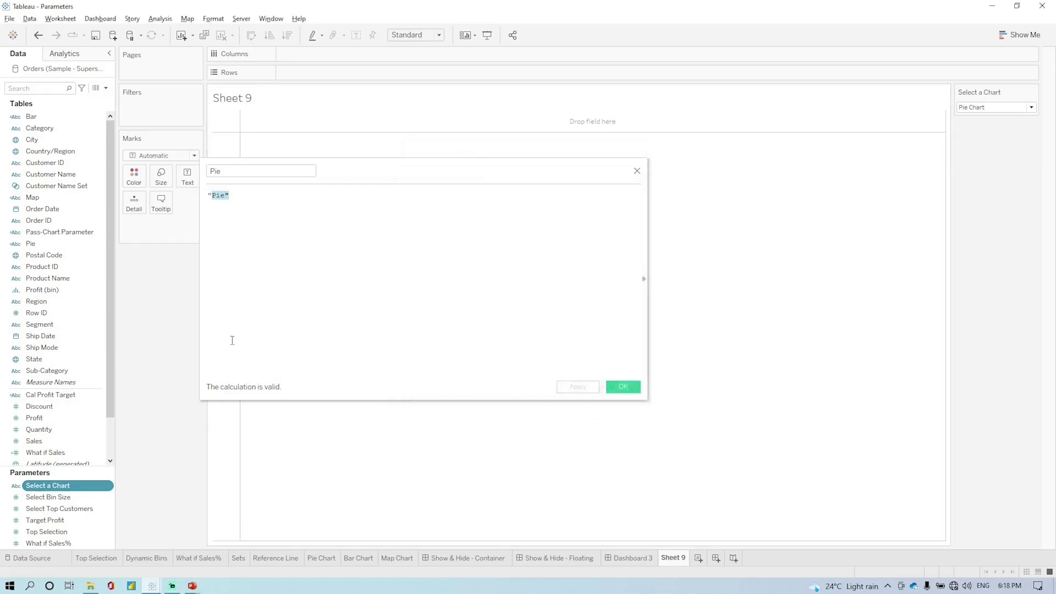
click(462, 307)
click(622, 387)
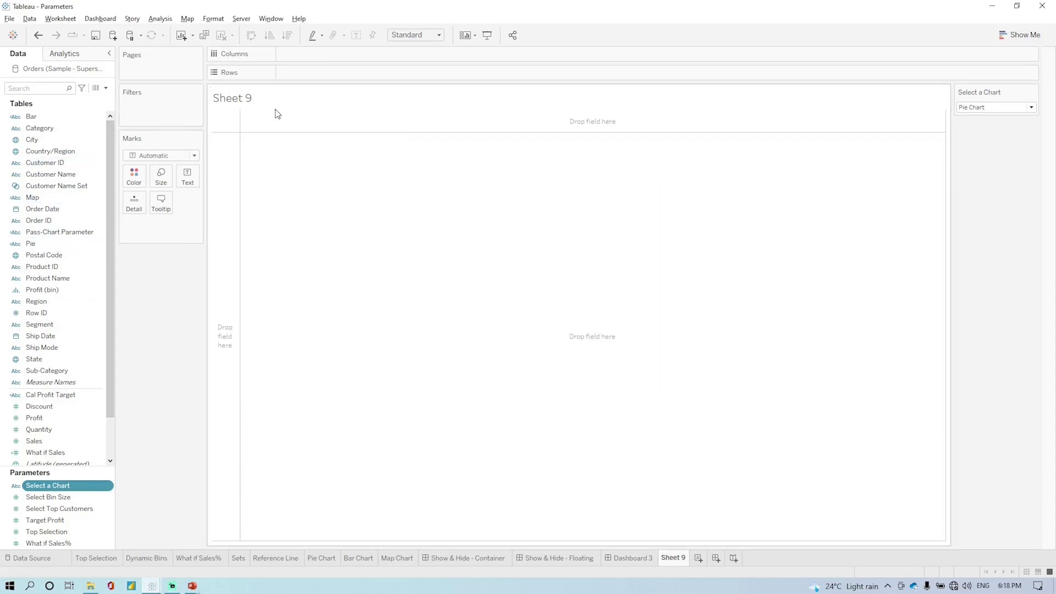
- Put avg(0) on Columns three times as AGG(avg(0)) measures
double_click(322, 54)
text(avg (0))
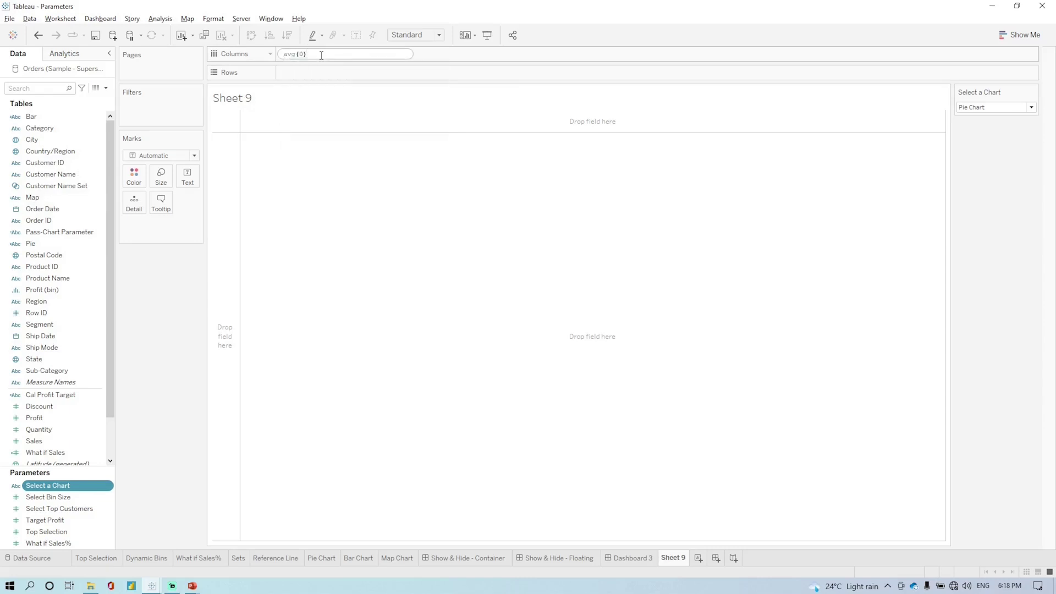
key(Return)
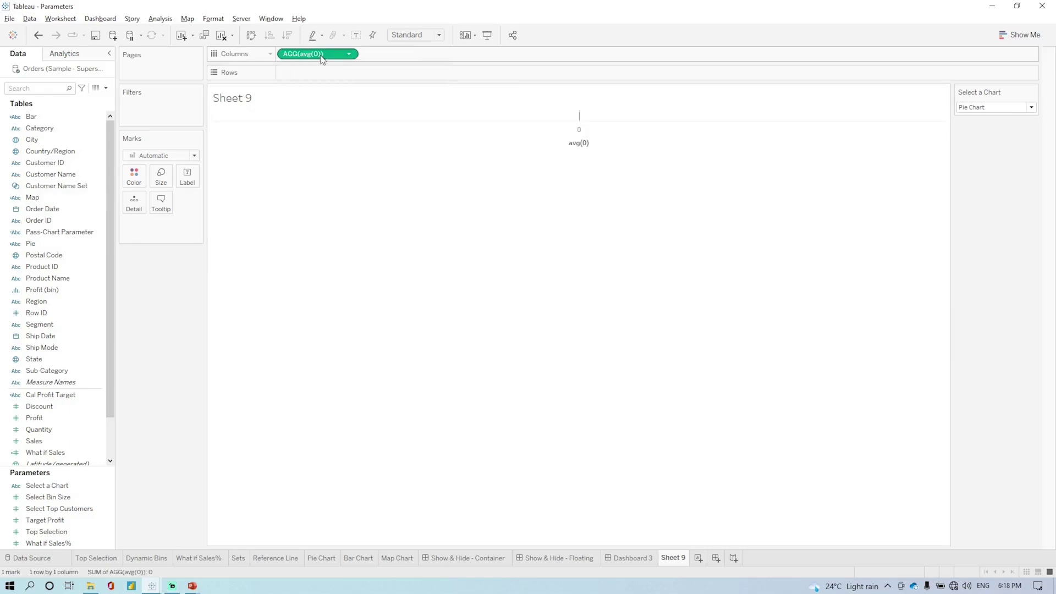
drag(321, 59, 483, 55)
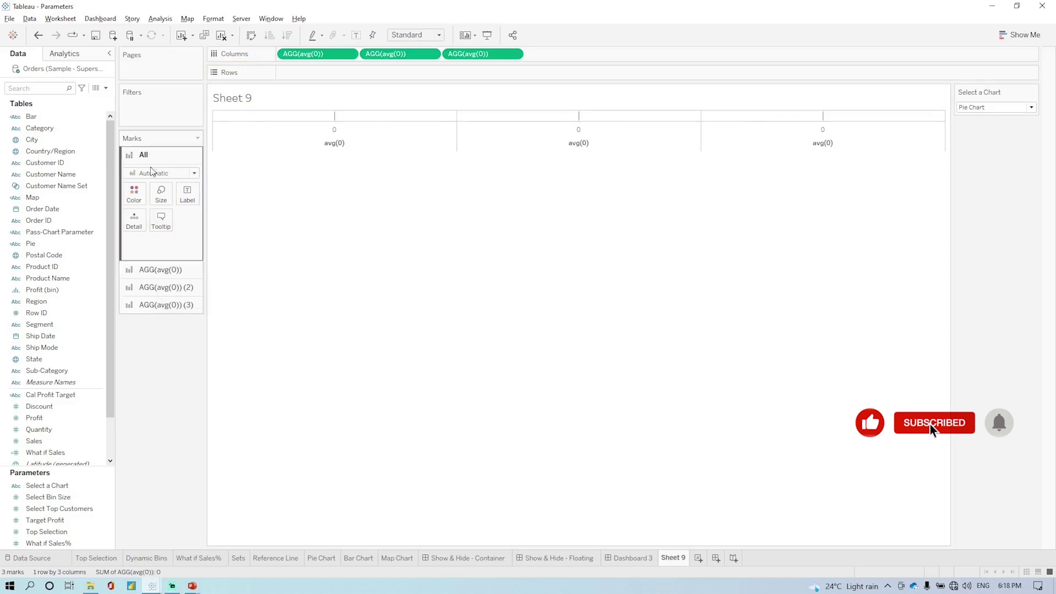
- Change all marks to Shape, then drive the first mark's shape with the Bar field
click(158, 269)
click(143, 156)
click(165, 173)
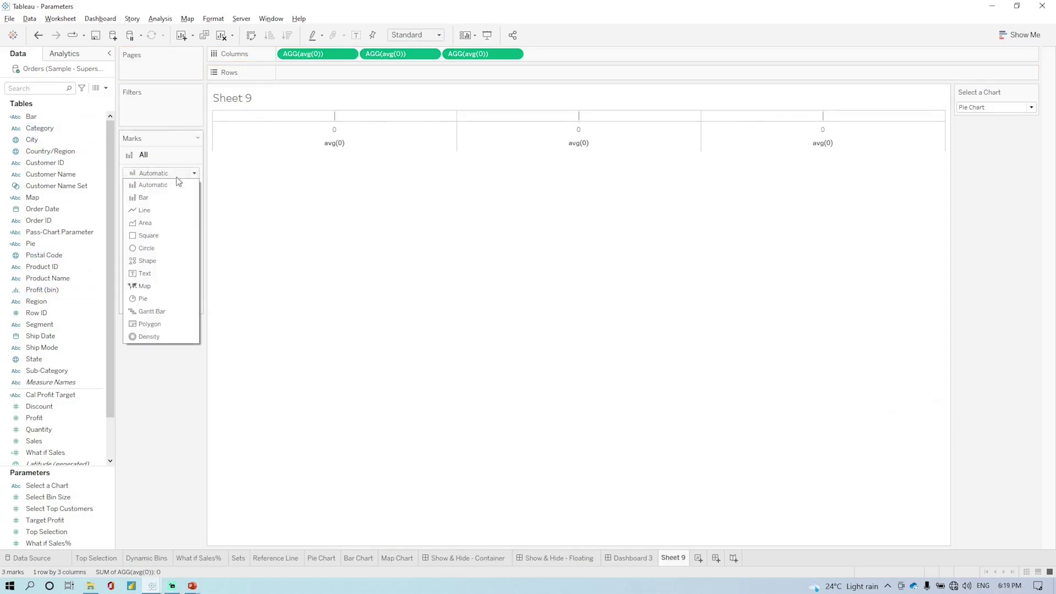
click(157, 260)
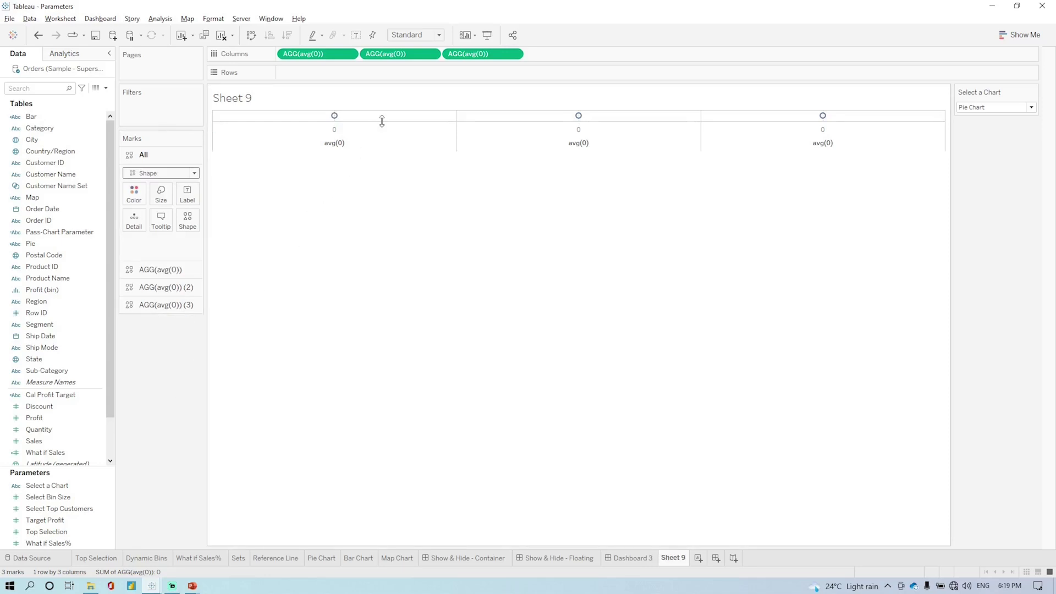
click(162, 269)
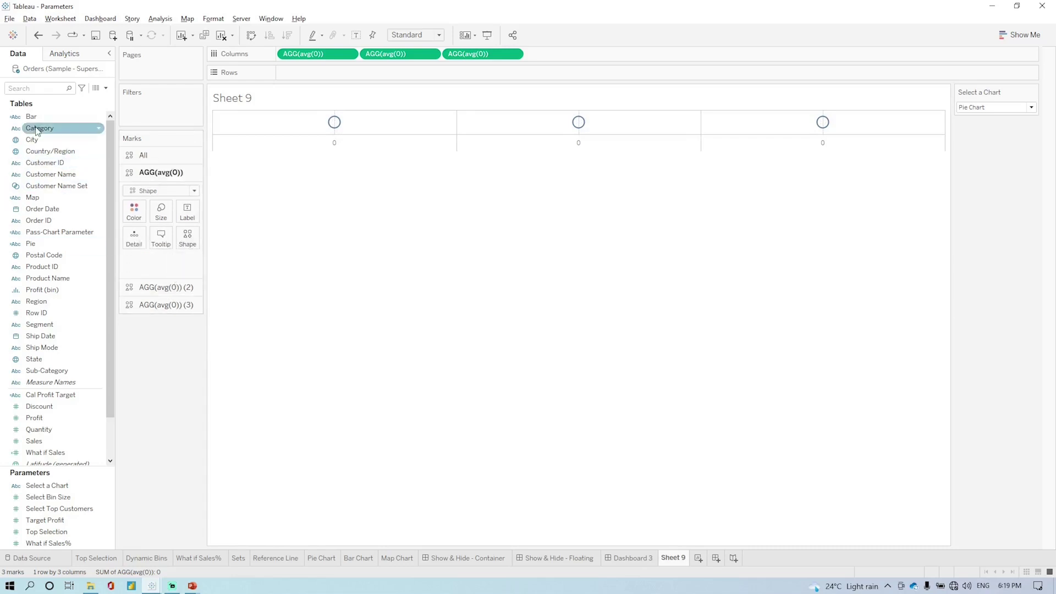
drag(30, 116, 189, 242)
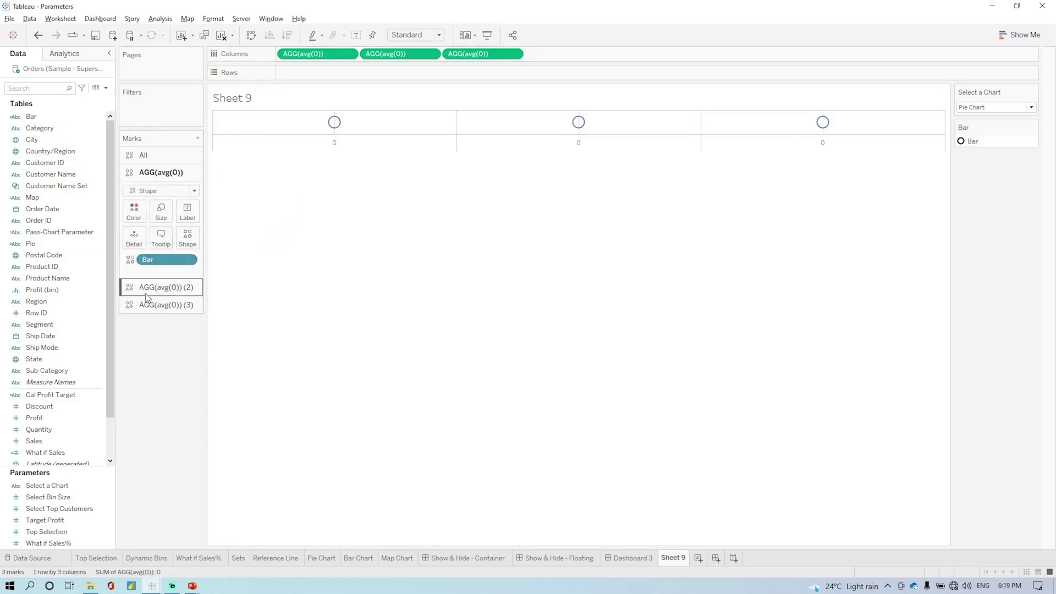
click(187, 237)
- Assign Bar a signal-bars icon from the Bars shape palette
click(398, 199)
click(670, 199)
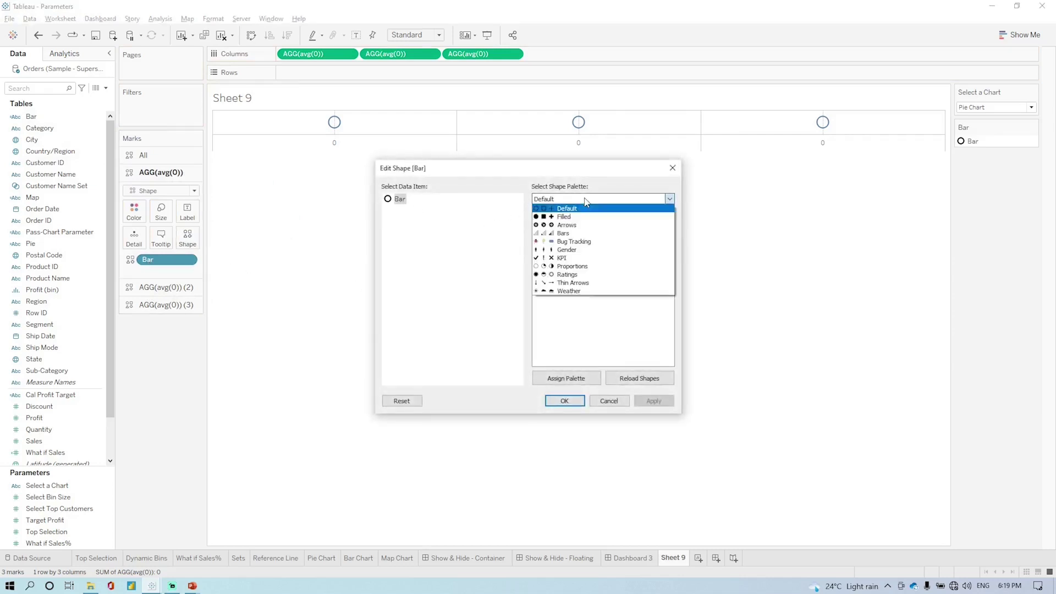
click(563, 234)
click(617, 222)
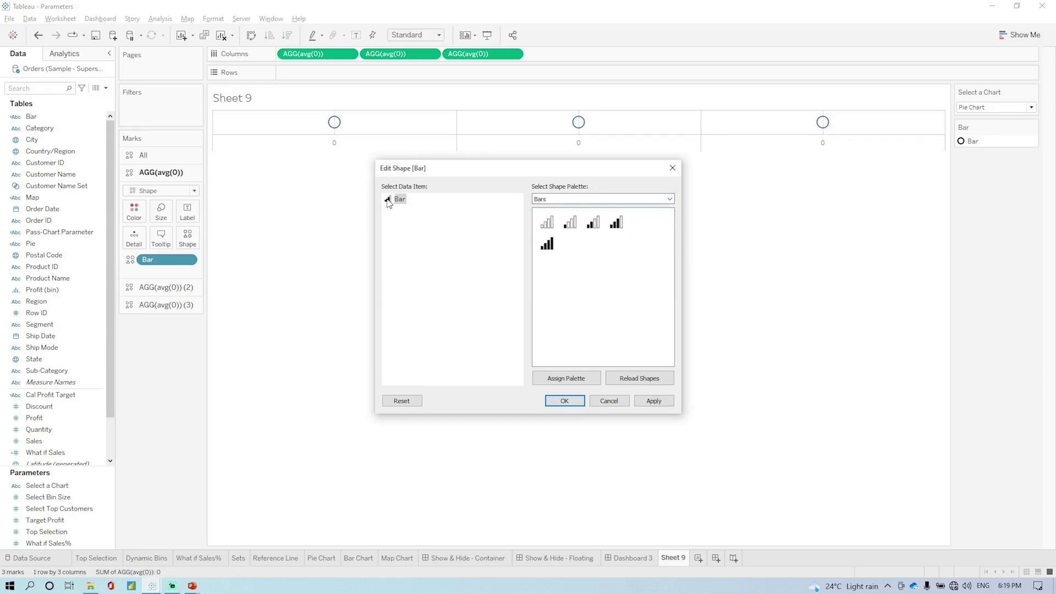
click(652, 401)
click(565, 401)
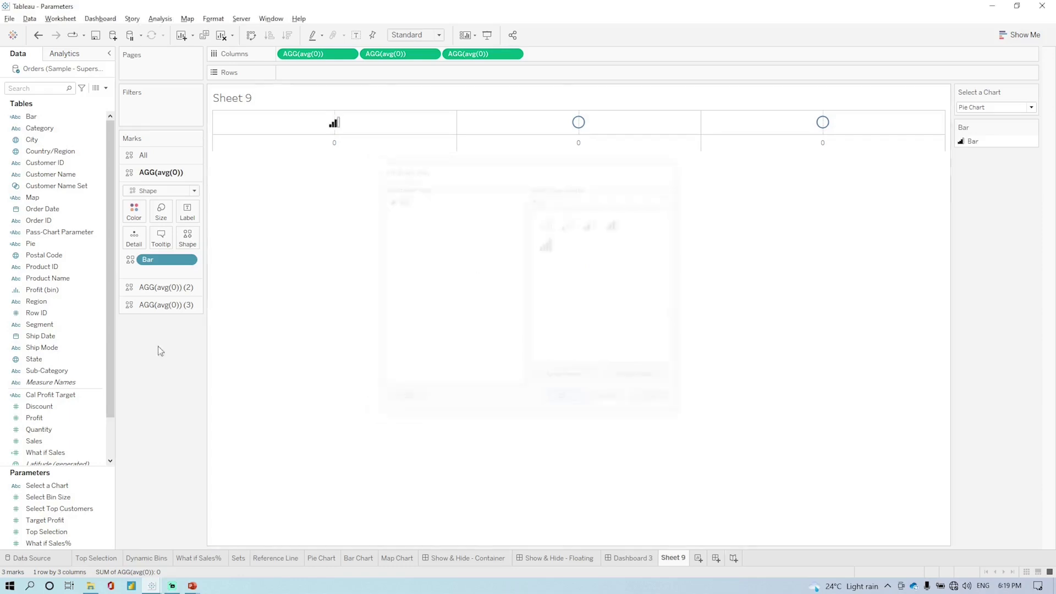
- Drive the second mark's shape with Pie and set it to the Proportions three-quarter pie
click(165, 287)
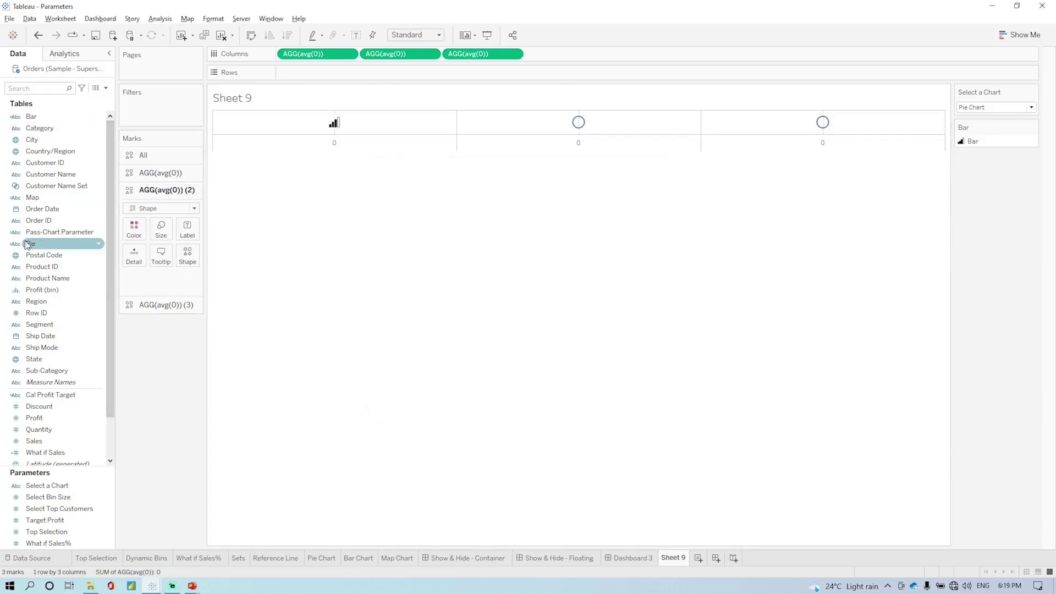
drag(32, 243, 176, 278)
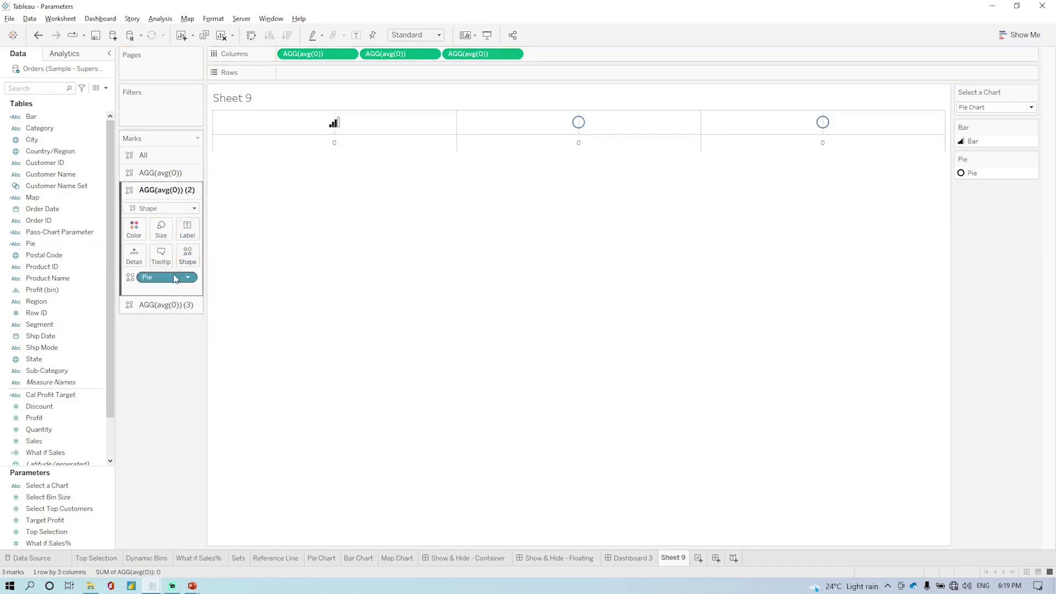
click(188, 256)
click(670, 199)
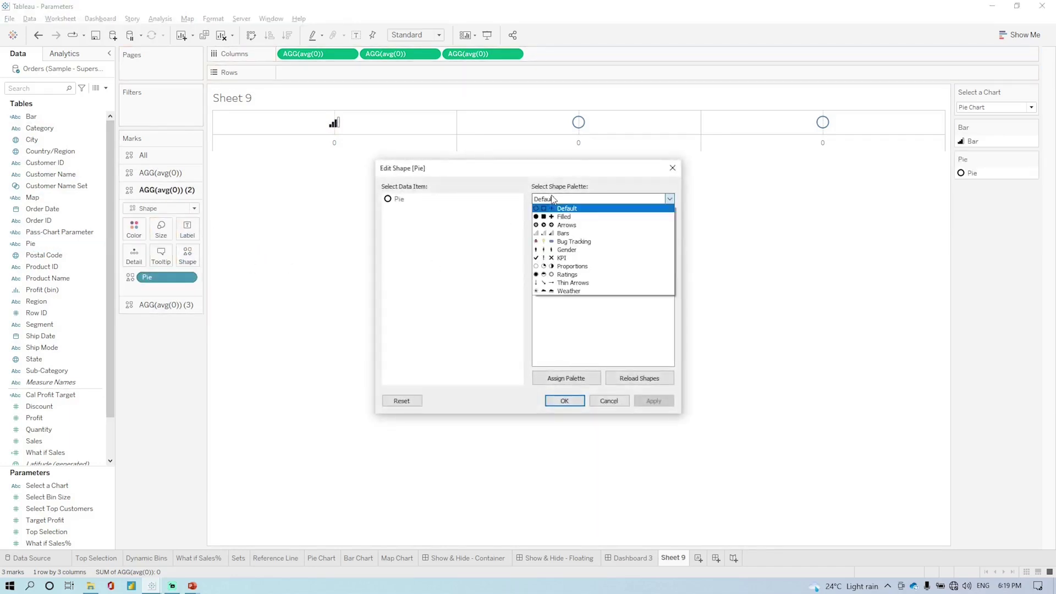
click(594, 266)
click(597, 283)
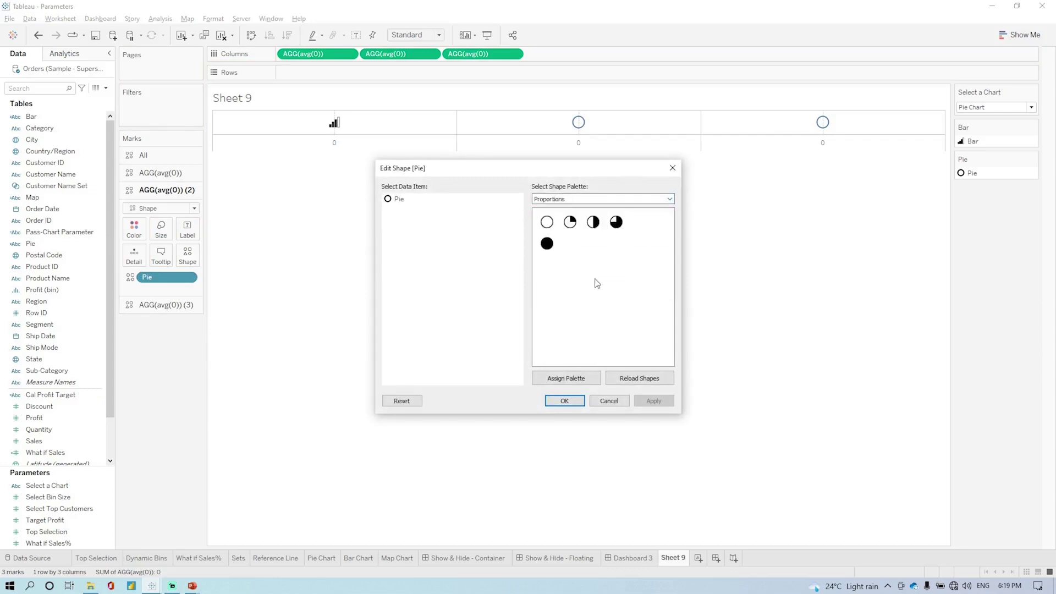
click(616, 222)
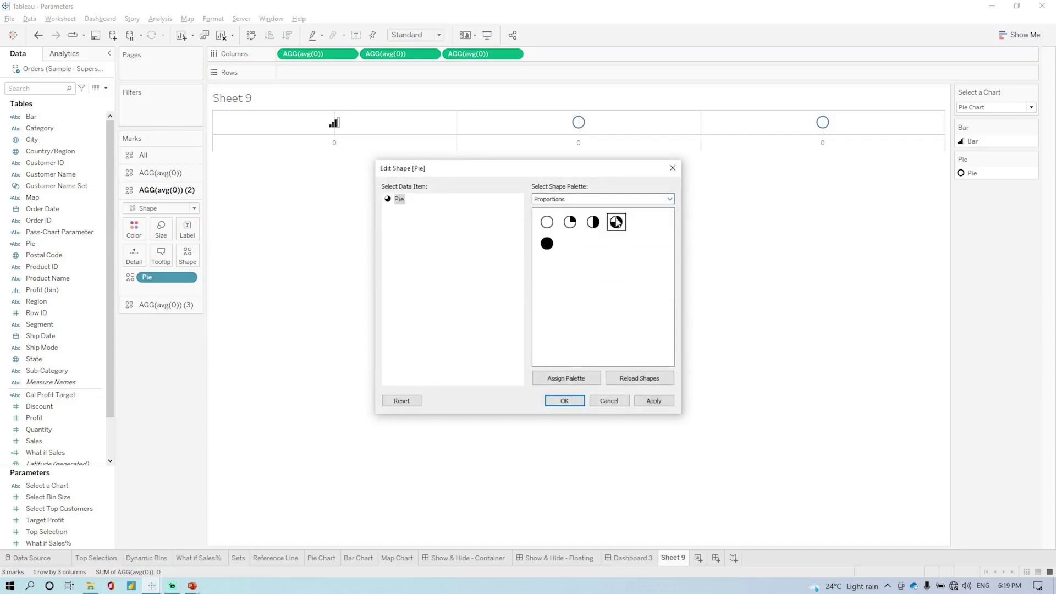
click(653, 400)
click(564, 400)
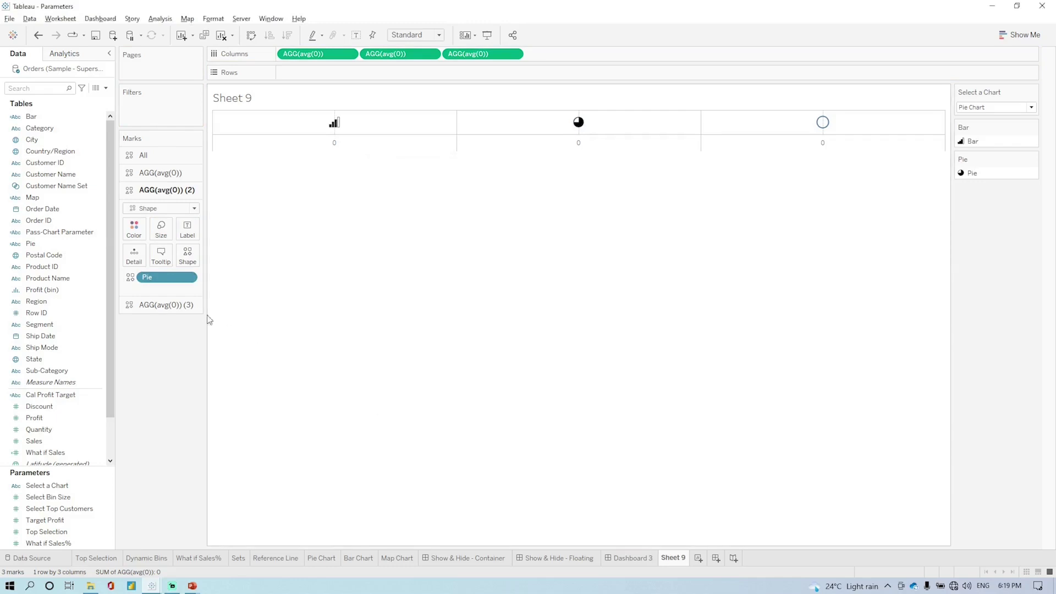
- Drive the AGG(avg(0)) (3) mark's shape with Map and give it the KPI palette's black diamond
click(174, 307)
drag(32, 197, 186, 281)
click(187, 273)
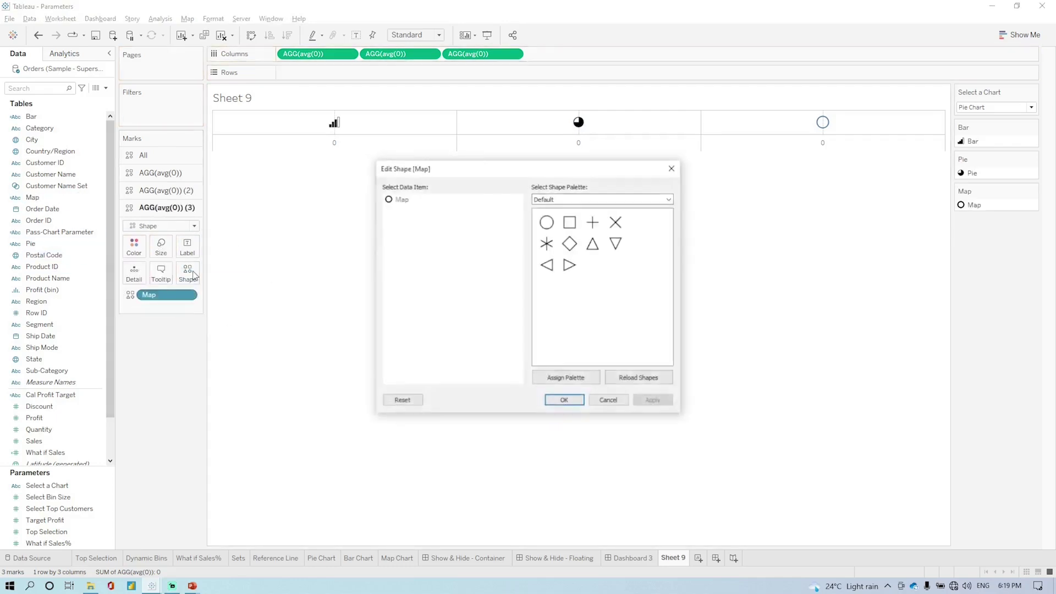
click(669, 199)
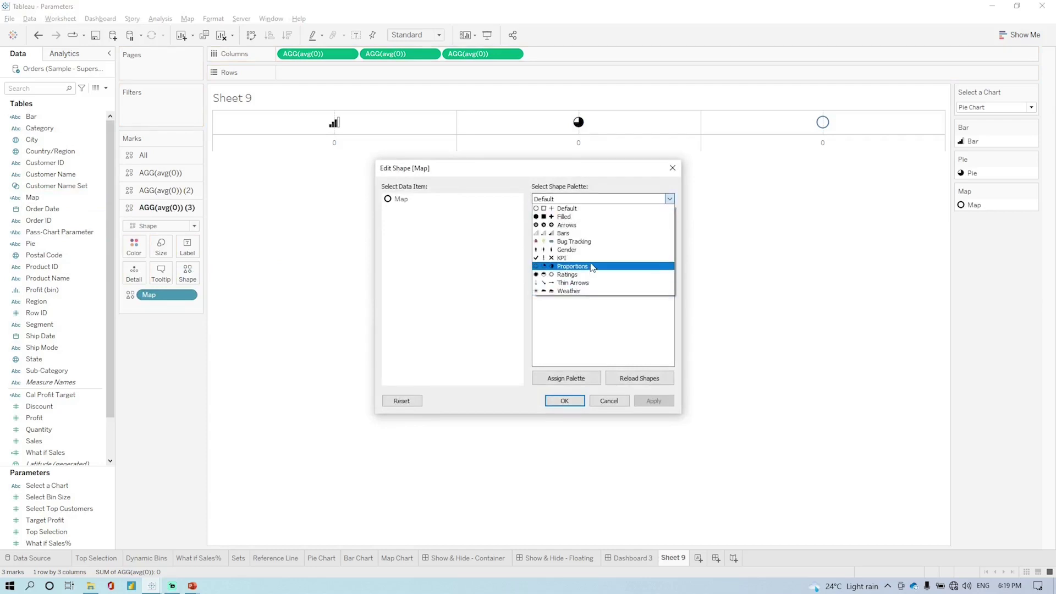
click(592, 255)
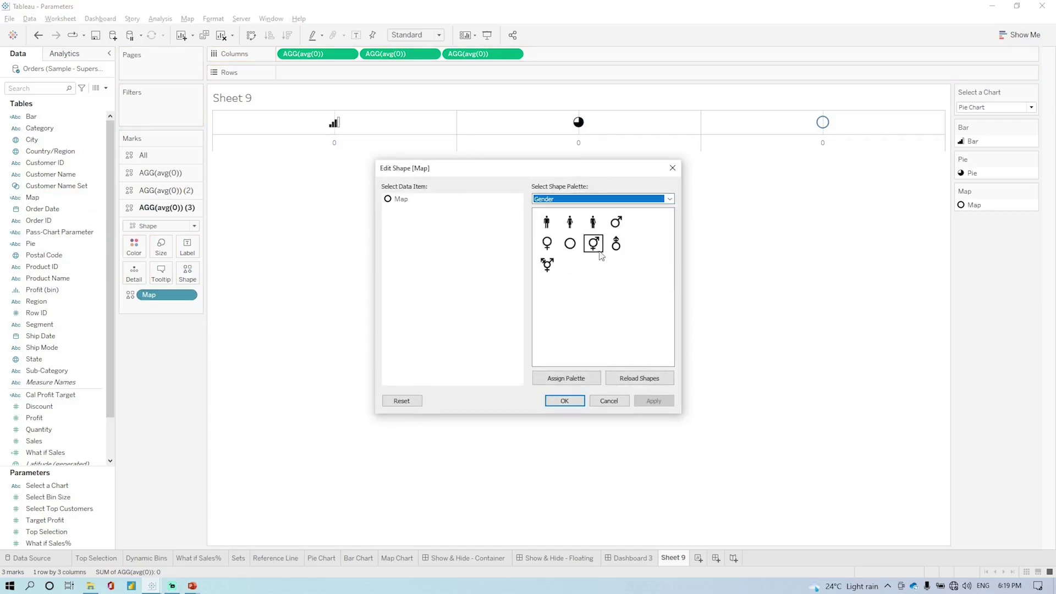
key(Down)
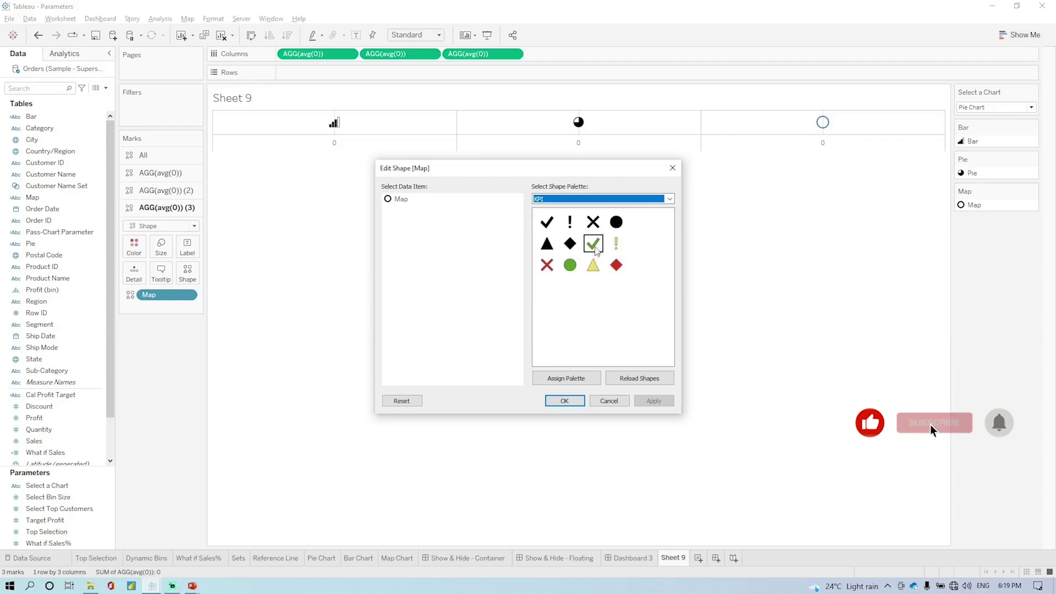
click(571, 244)
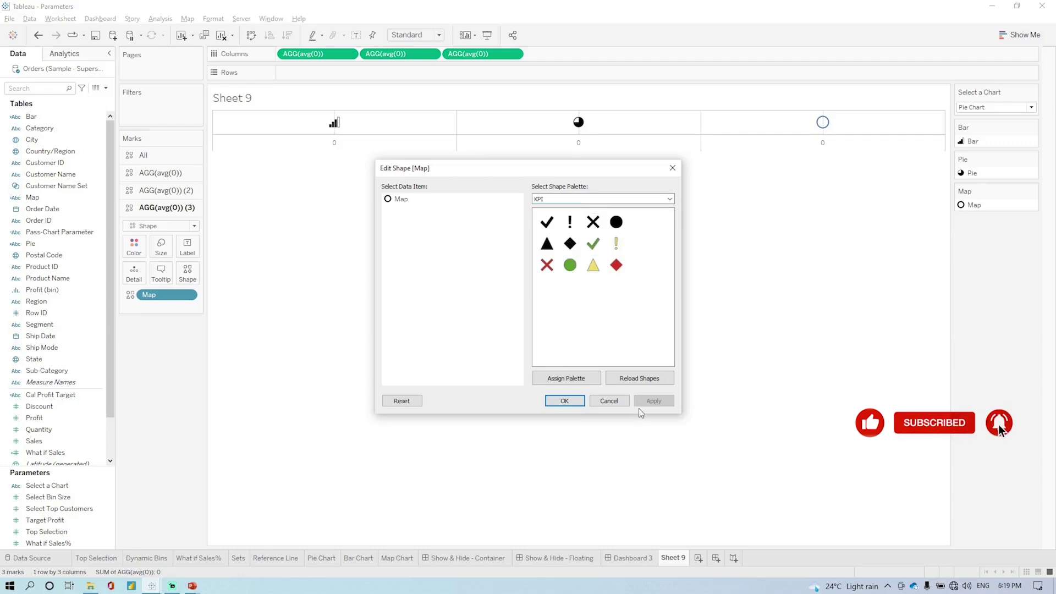
click(401, 199)
click(570, 243)
click(654, 402)
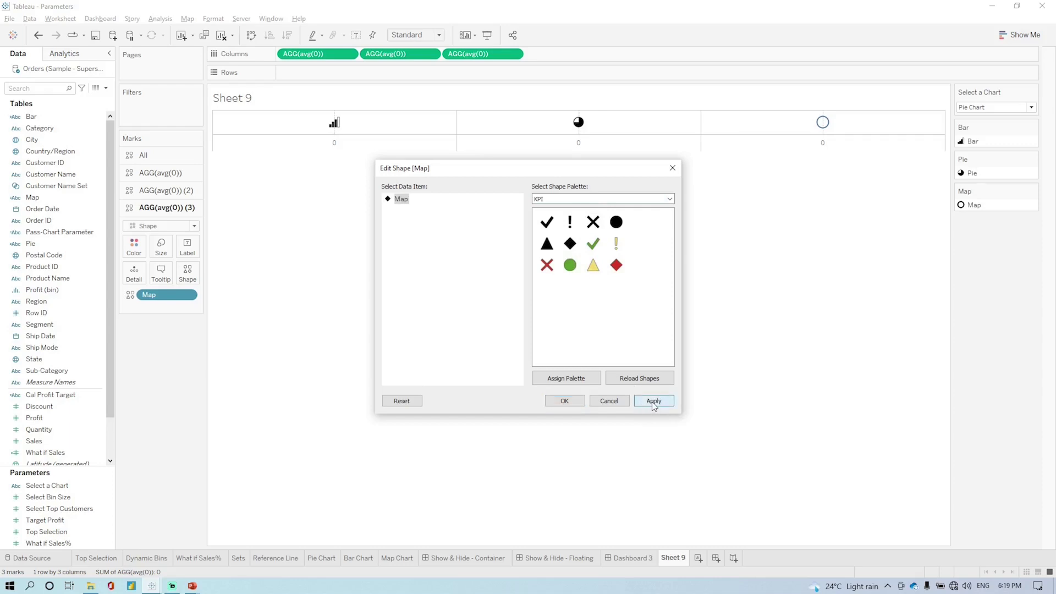
click(564, 401)
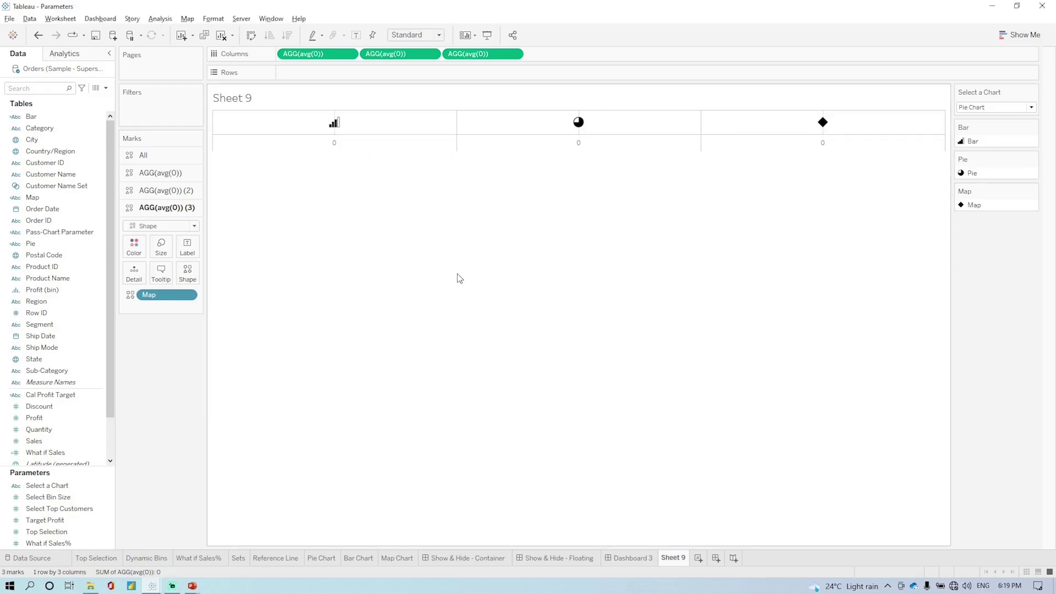
right_click(371, 144)
- Hide the 0 axis header, make the mark row taller, and set zero lines to None
click(415, 229)
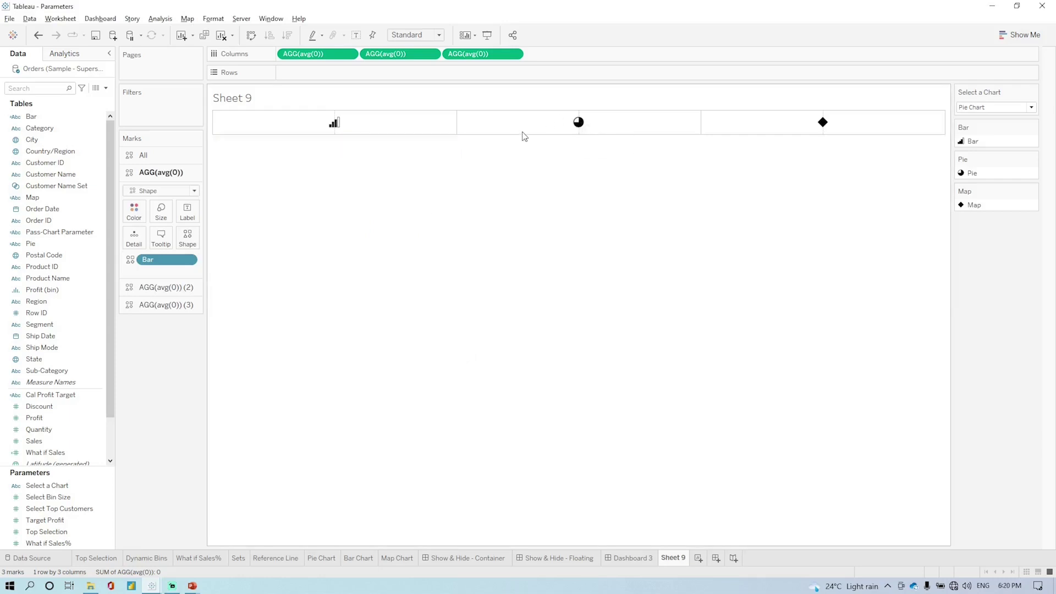
drag(521, 134, 521, 144)
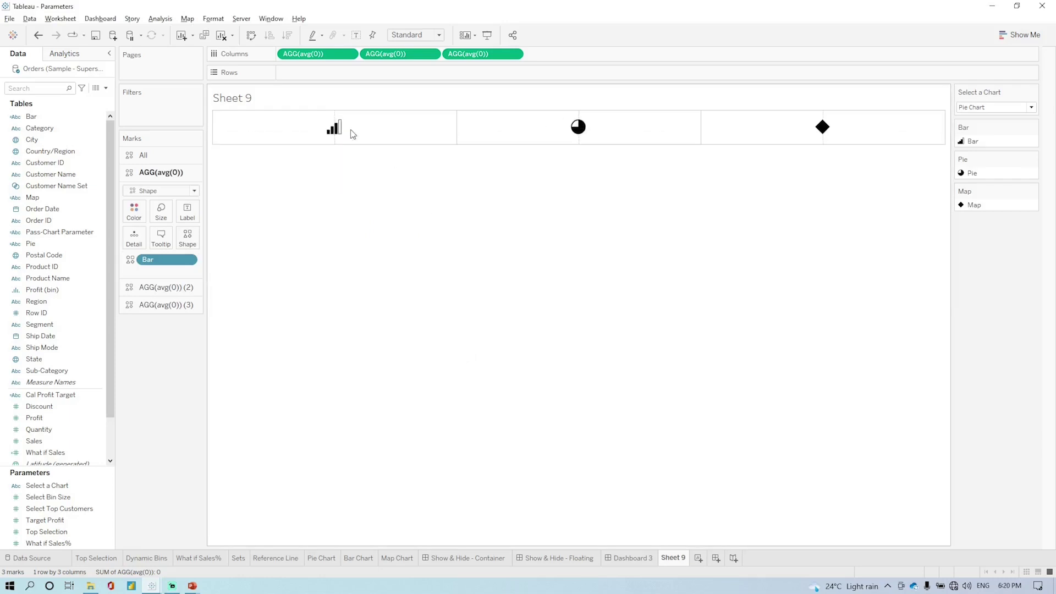
click(142, 155)
right_click(390, 129)
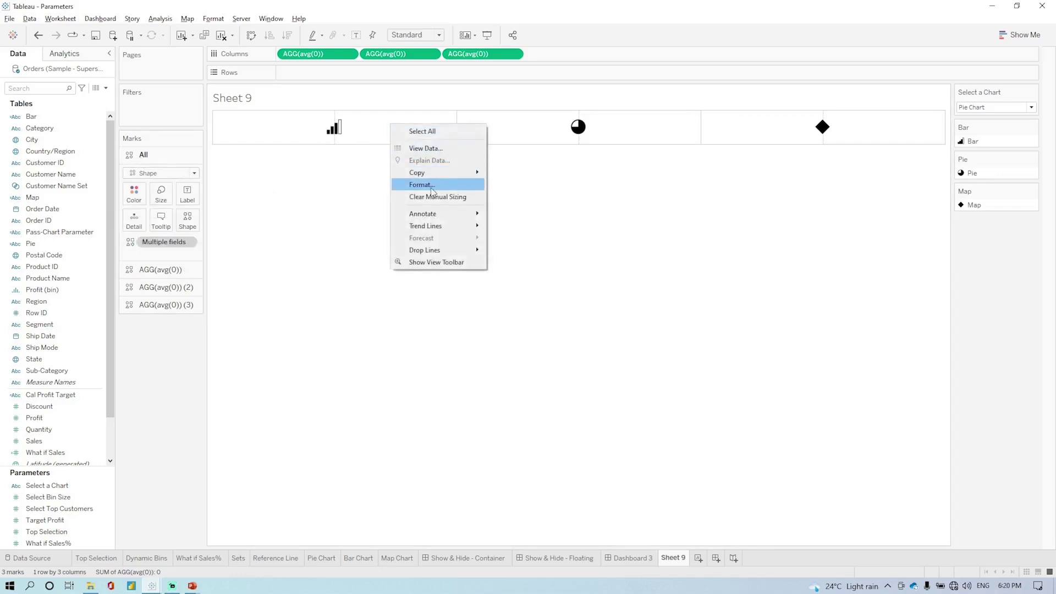
click(431, 186)
click(66, 74)
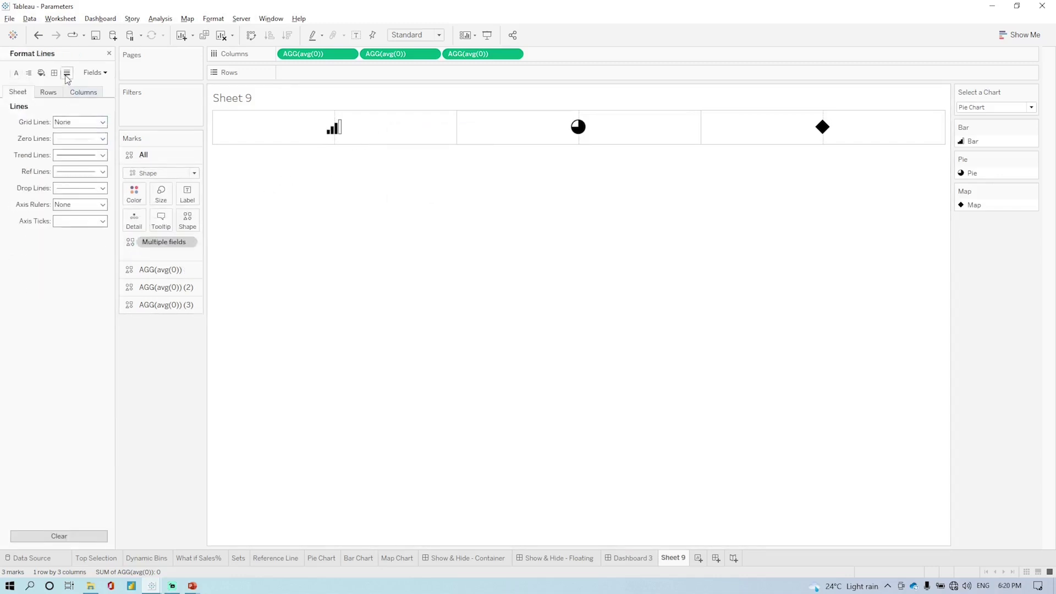
click(74, 139)
click(96, 154)
- Remove row and column dividers, then name Dashboard 3 'Show & Hide - Action Parameter'
click(54, 73)
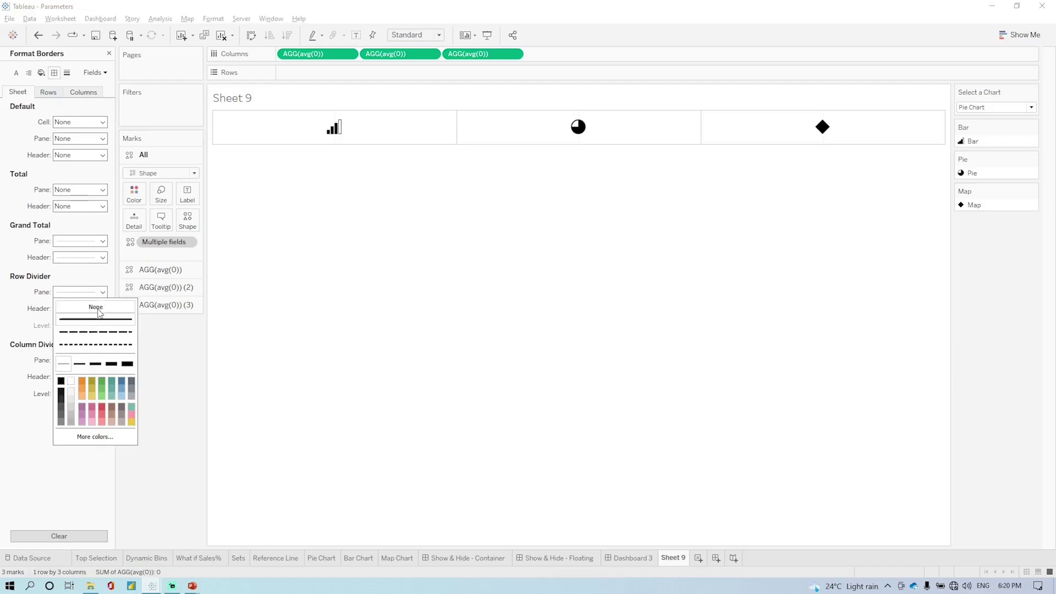
click(97, 306)
click(81, 362)
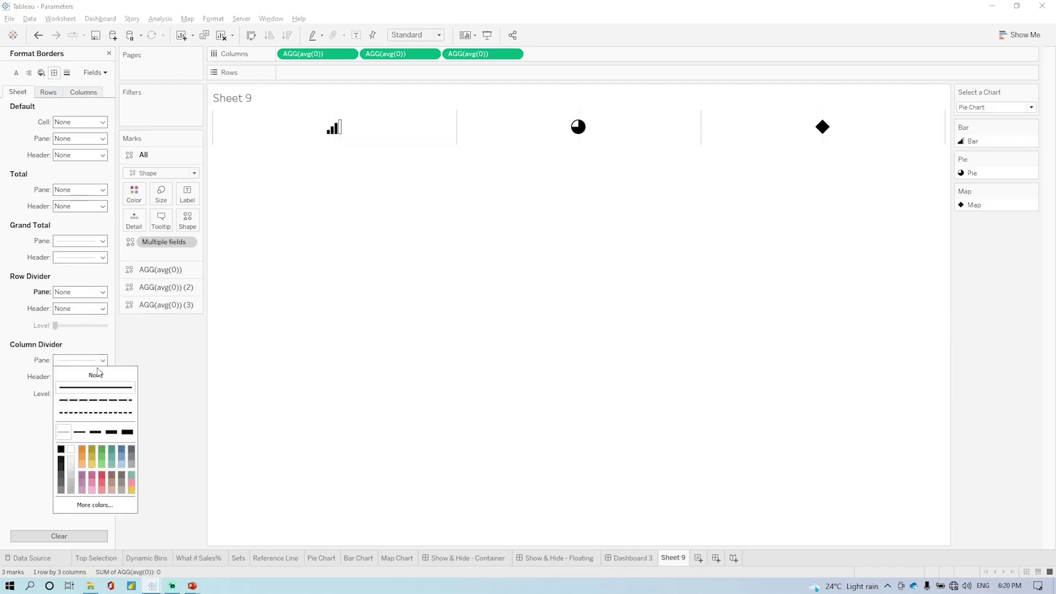
click(83, 374)
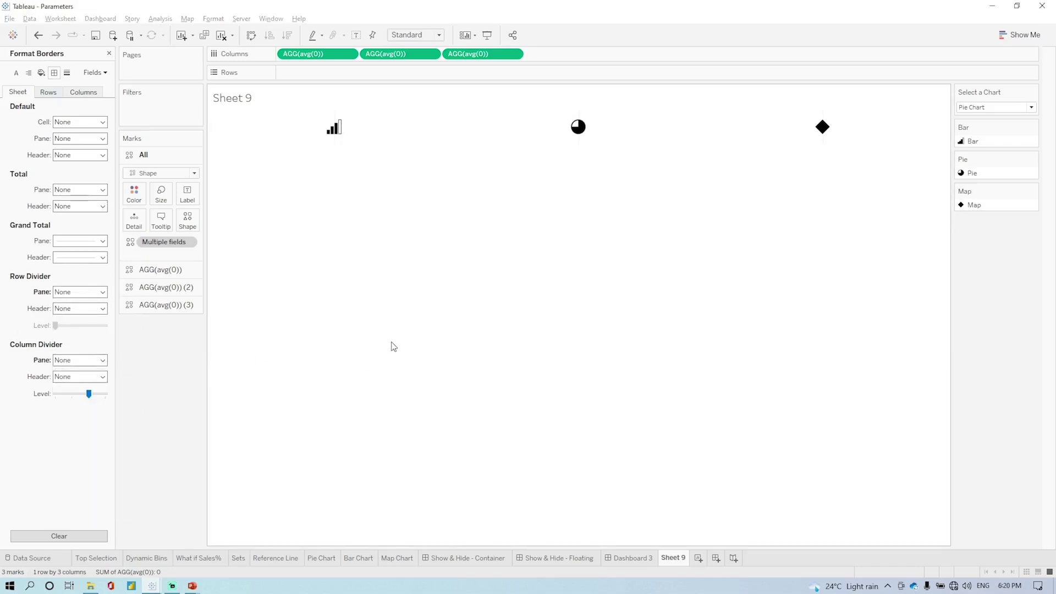
click(625, 559)
text(Show)
text( & Hide -)
text( Action)
text( Parameter)
- Commit the dashboard name and stack the Pie, Bar and Map Chart sheets into its container
key(Return)
click(337, 285)
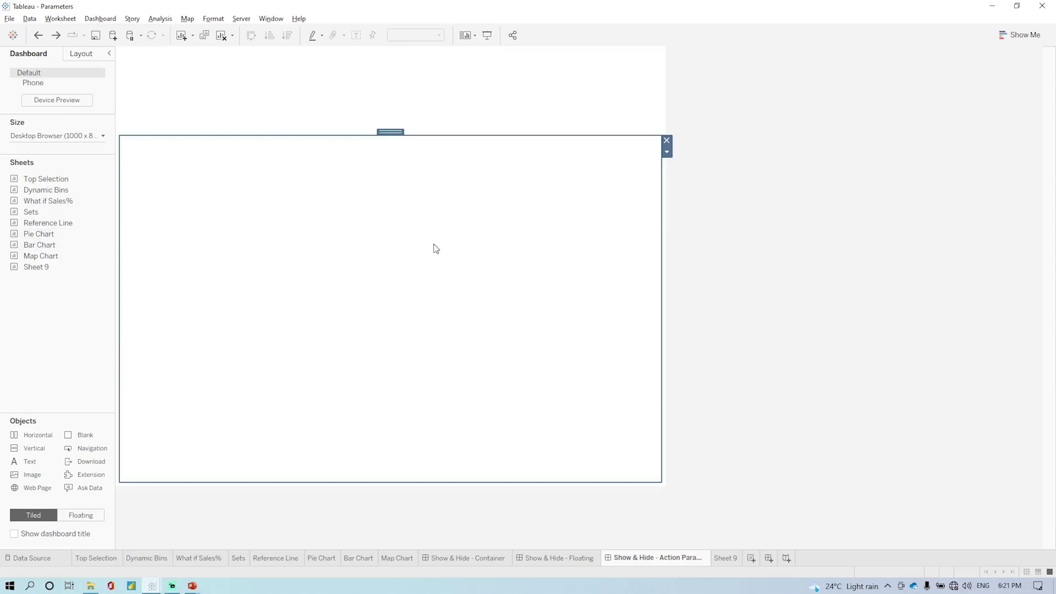
mouse_move(38, 245)
mouse_down()
mouse_move(325, 236)
mouse_move(316, 240)
mouse_up()
drag(83, 245, 292, 394)
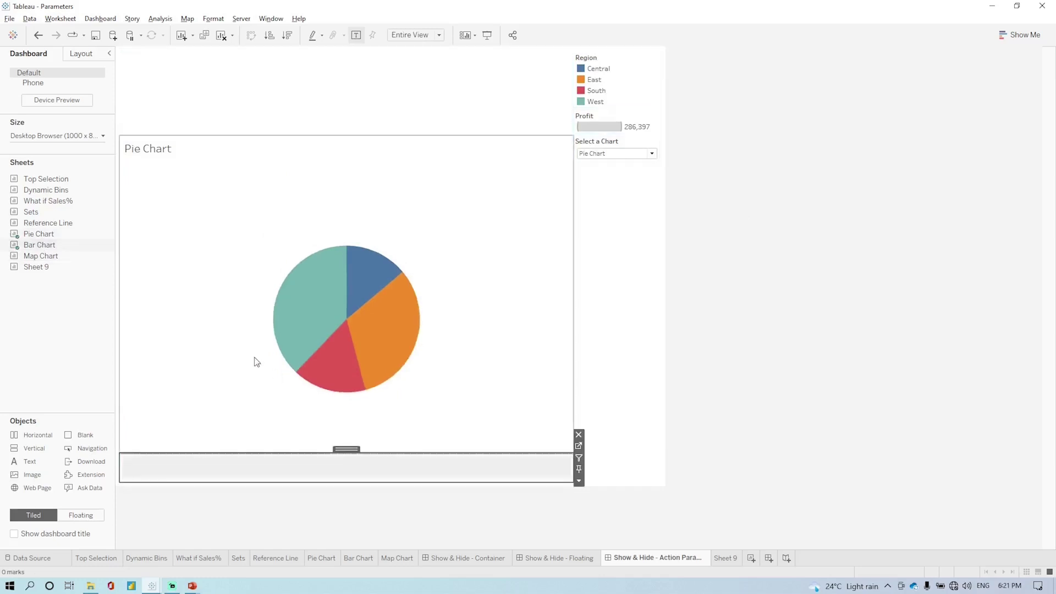
drag(40, 255, 282, 408)
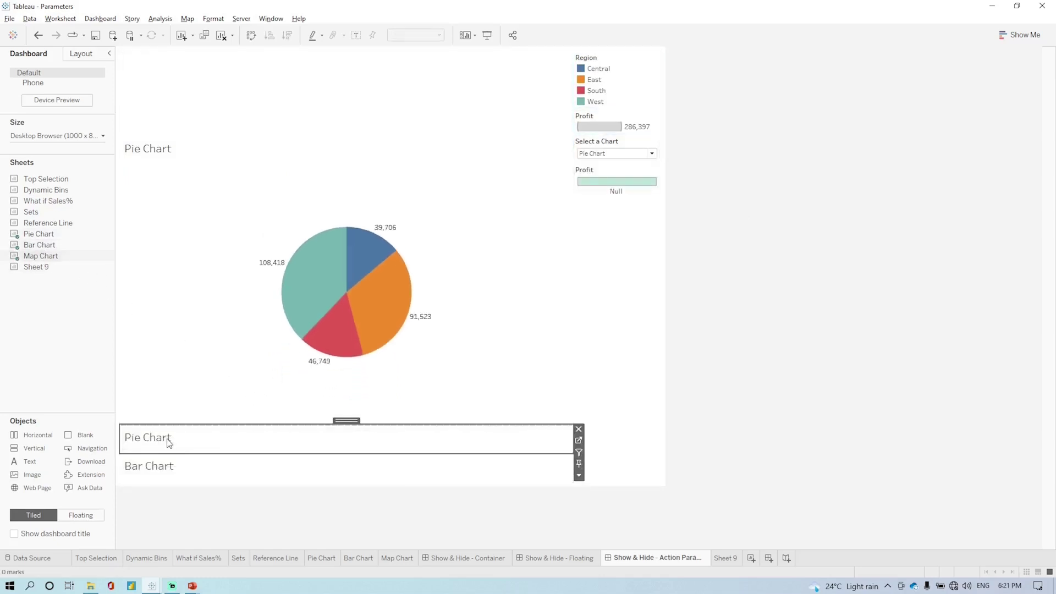
- Hide the Bar Chart title and the duplicate Pie Chart title
right_click(157, 466)
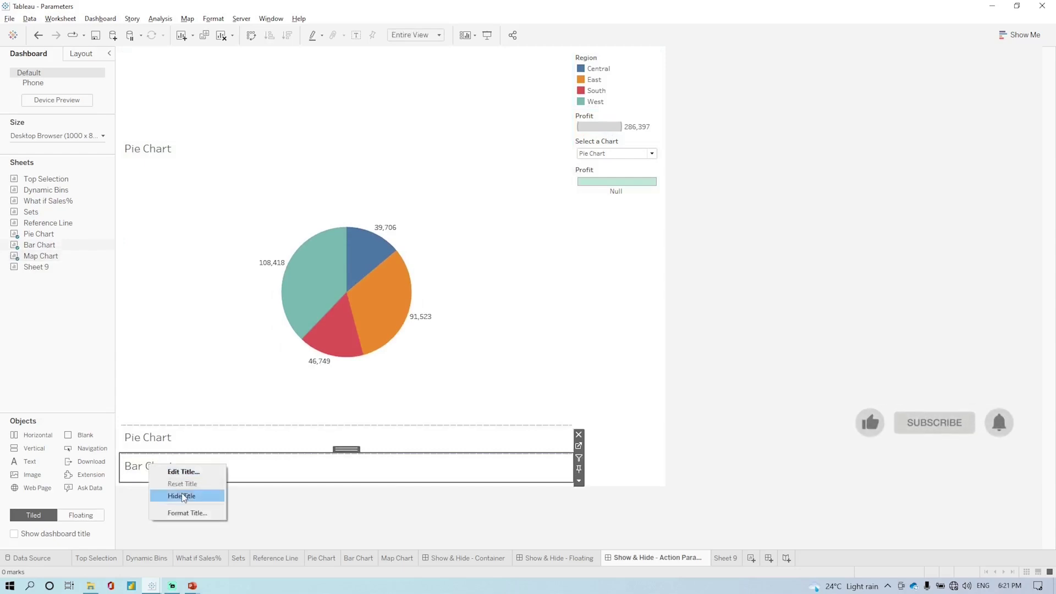
click(181, 496)
right_click(158, 467)
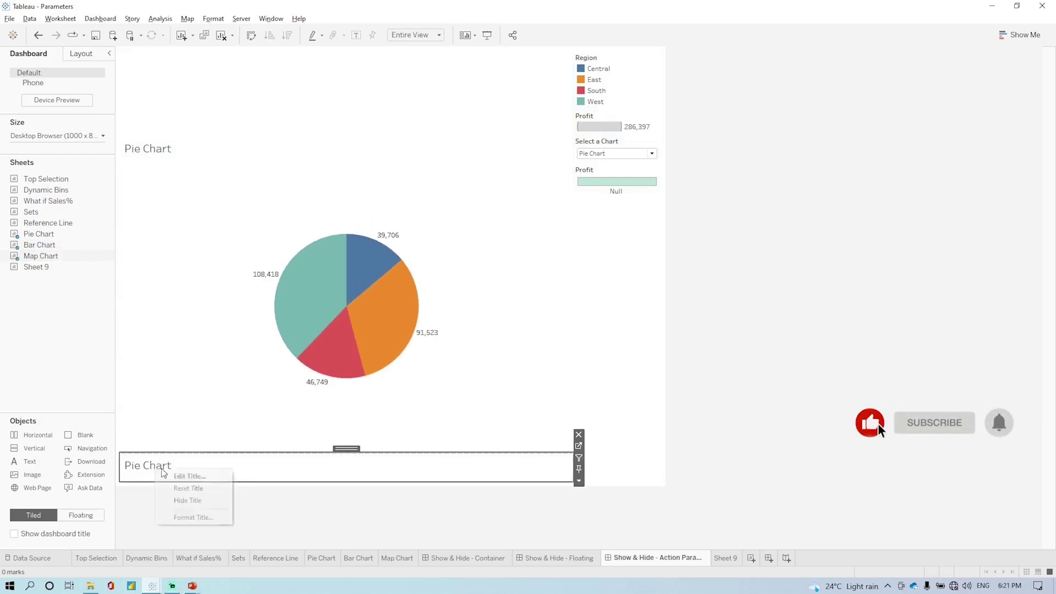
click(186, 500)
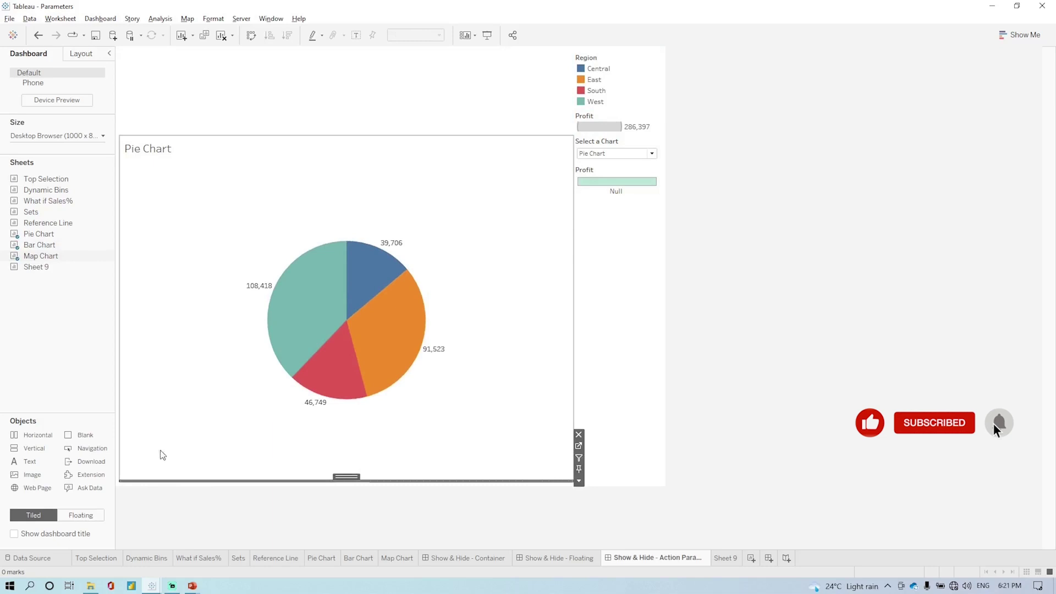
- Switch Select a Chart to Bar Chart, then to Map Chart
click(652, 154)
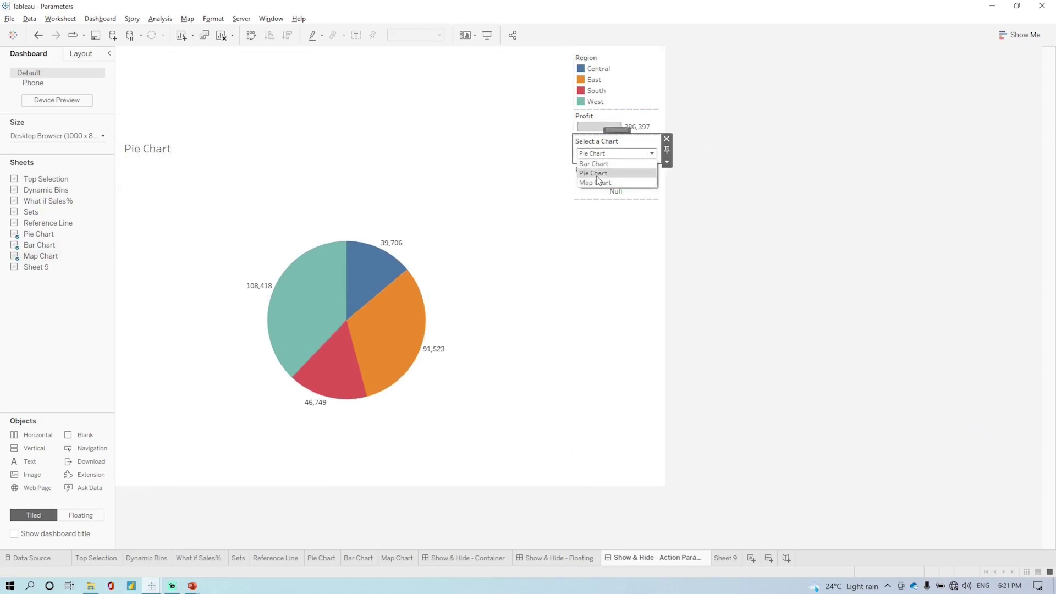
click(603, 164)
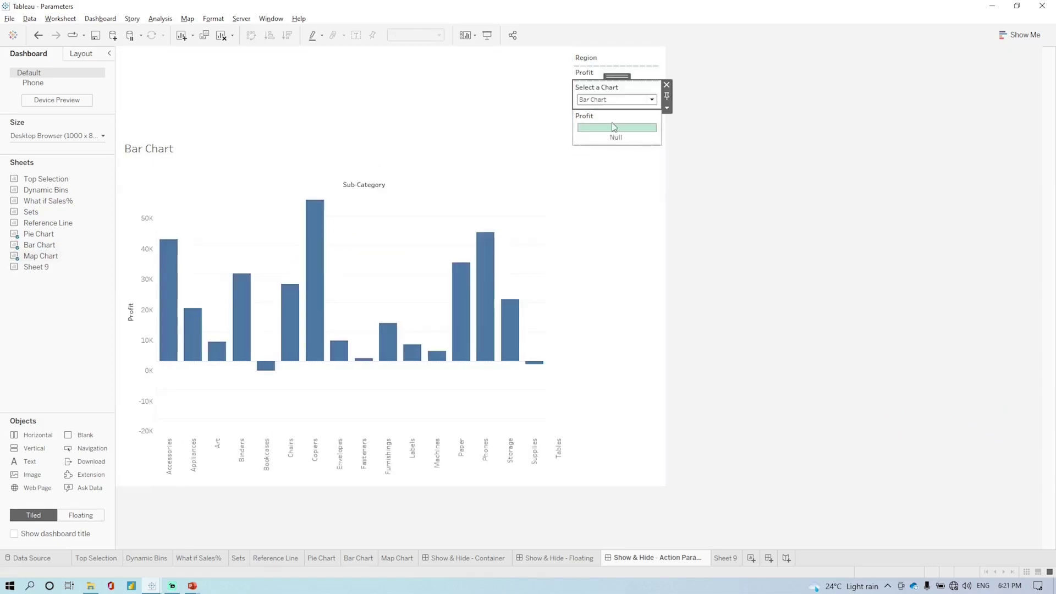
click(638, 99)
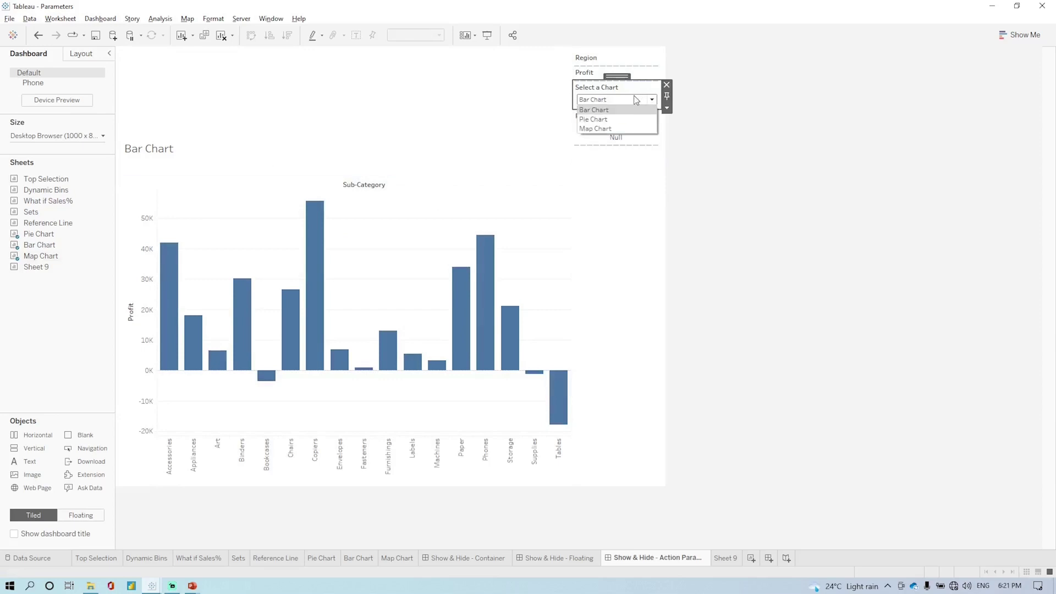
click(610, 128)
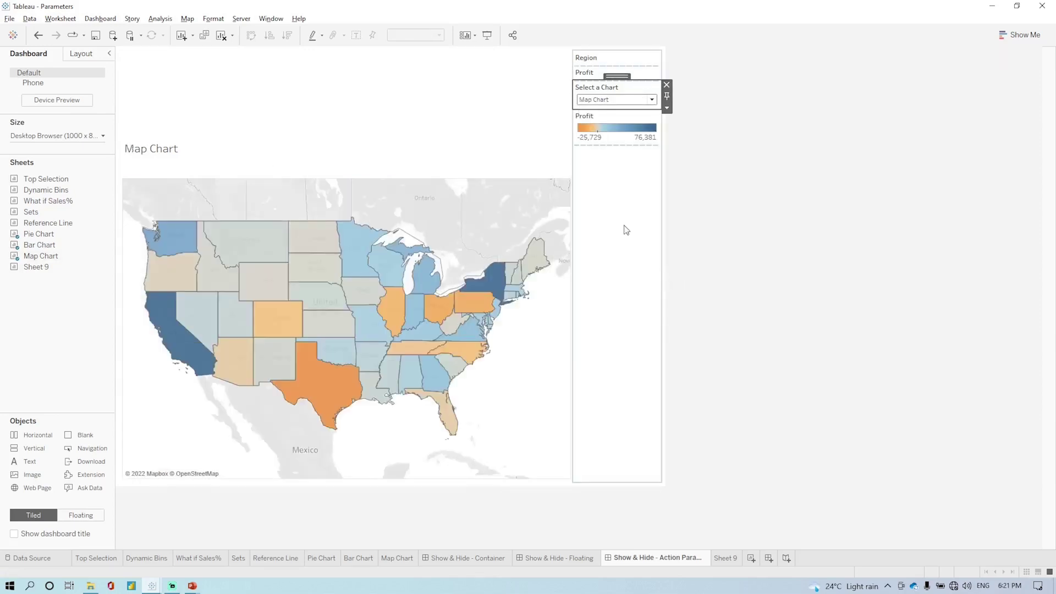
click(626, 230)
click(611, 88)
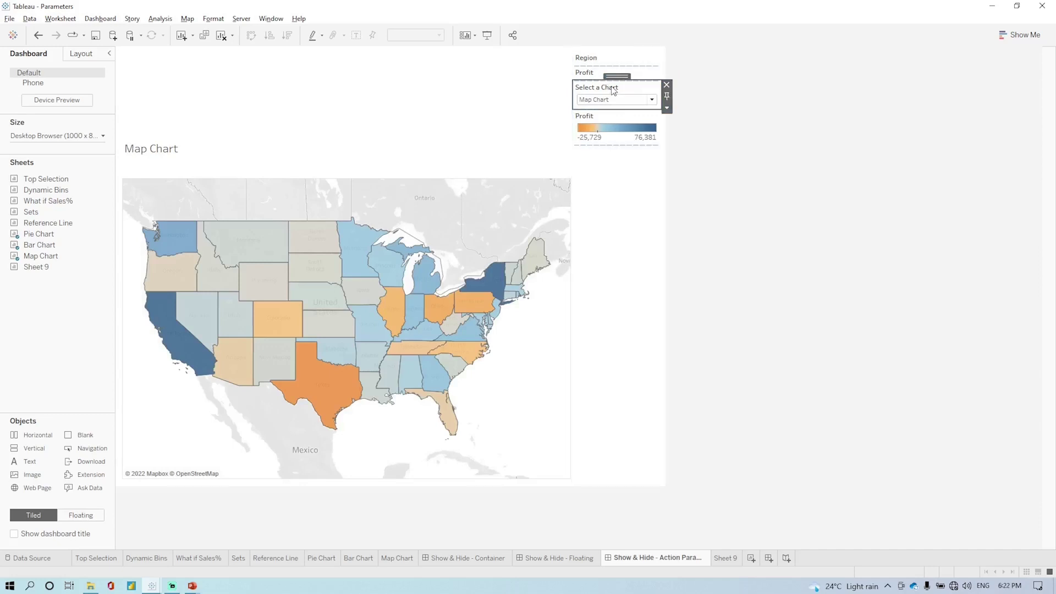
- Move Select a Chart out of the right container and delete the legend container
drag(616, 79, 521, 144)
click(628, 309)
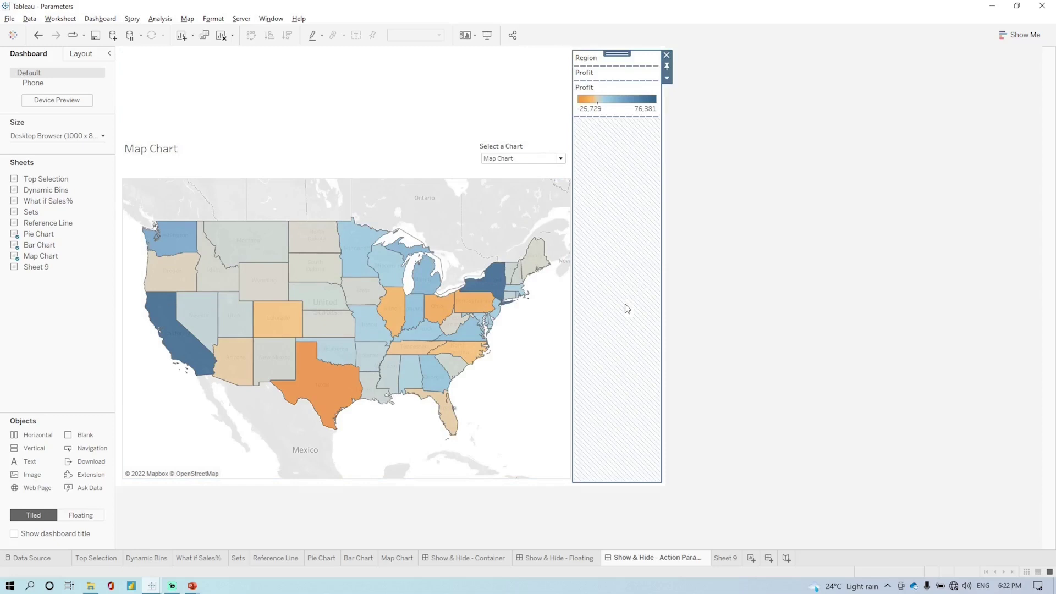
click(667, 55)
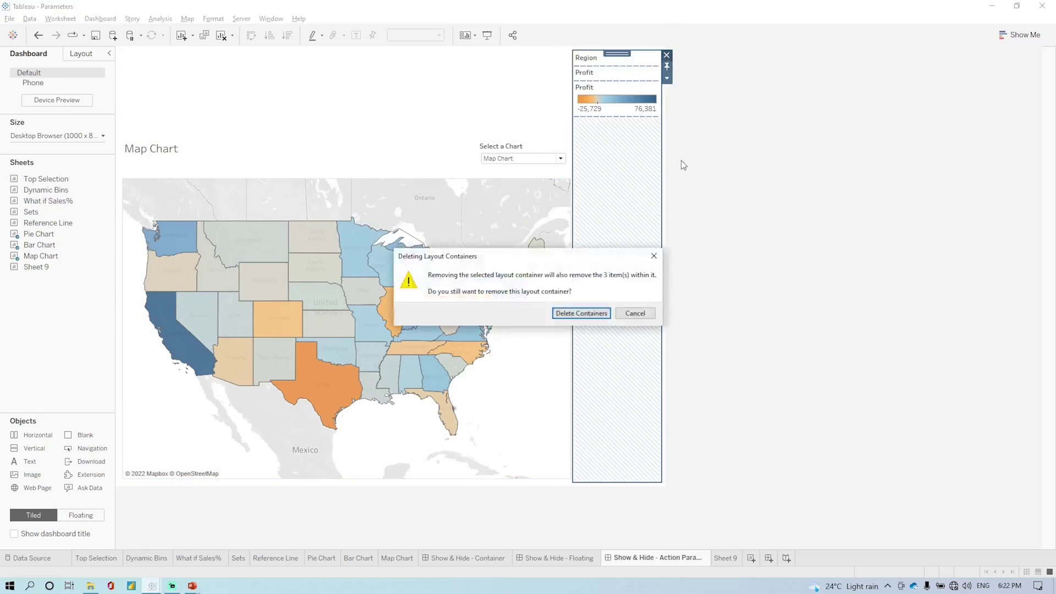
click(603, 309)
- Position the floating Select a Chart control at the top right of the map
click(518, 149)
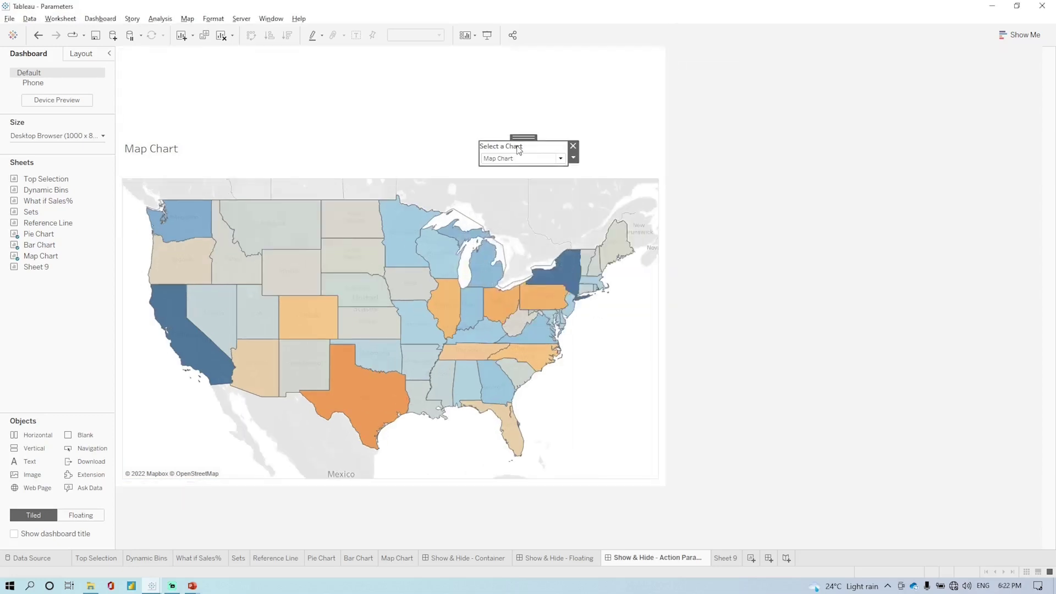
drag(524, 137, 611, 123)
click(430, 107)
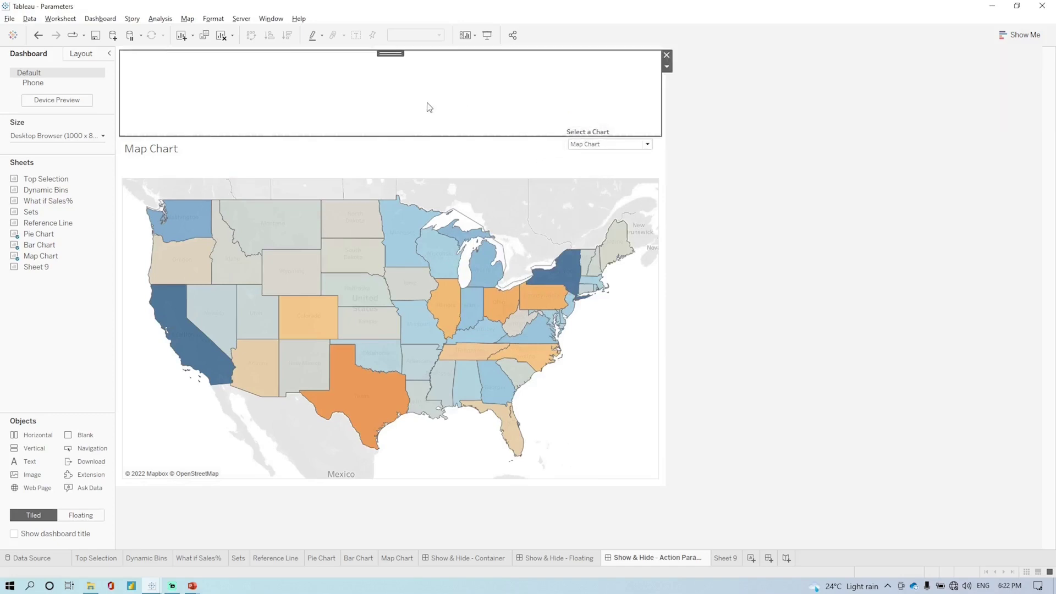
click(40, 267)
- Rename Sheet 9 to 'Chart Selection' after Map Chart and drop it at the dashboard's top
click(724, 557)
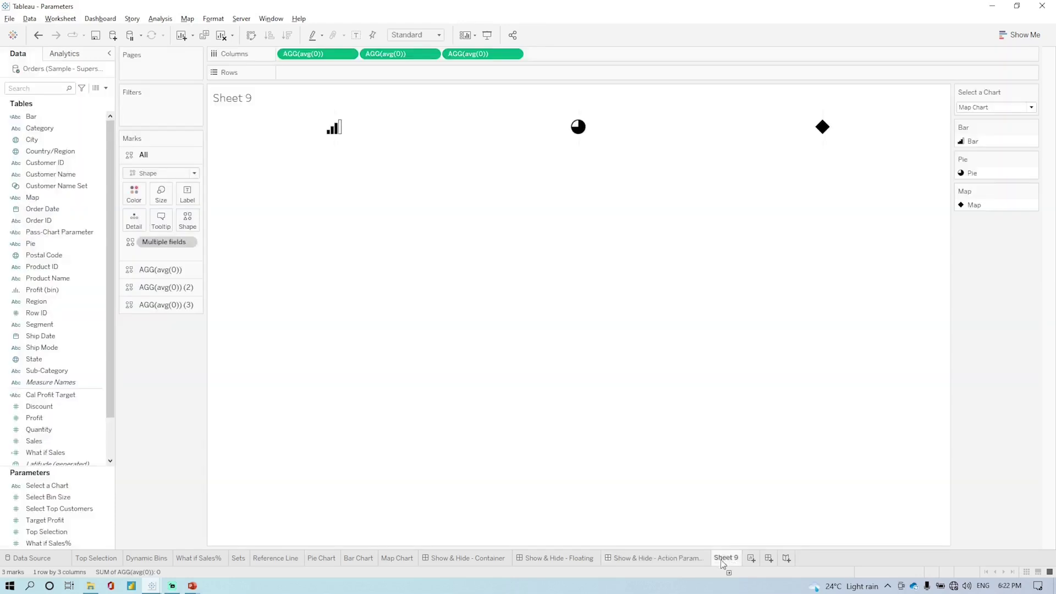
drag(417, 560, 417, 560)
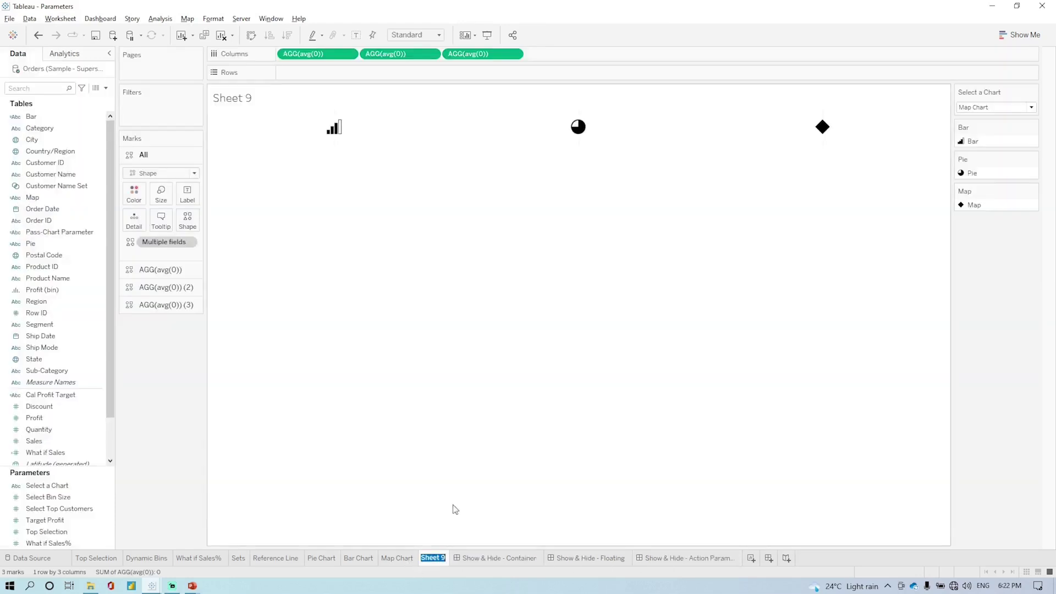
text(Chart Selection)
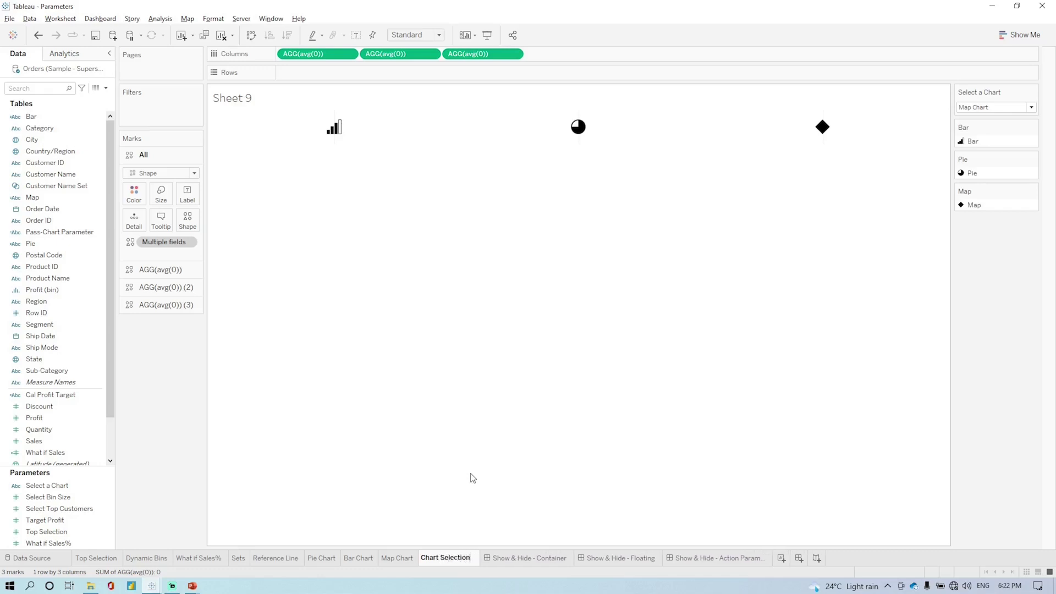
key(Return)
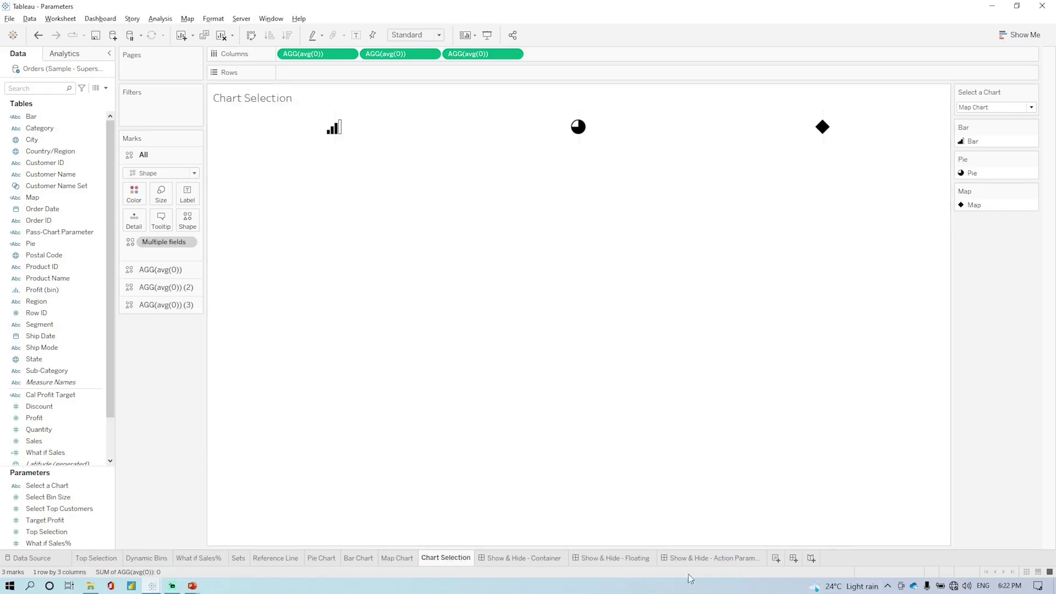
click(720, 558)
drag(49, 267, 231, 83)
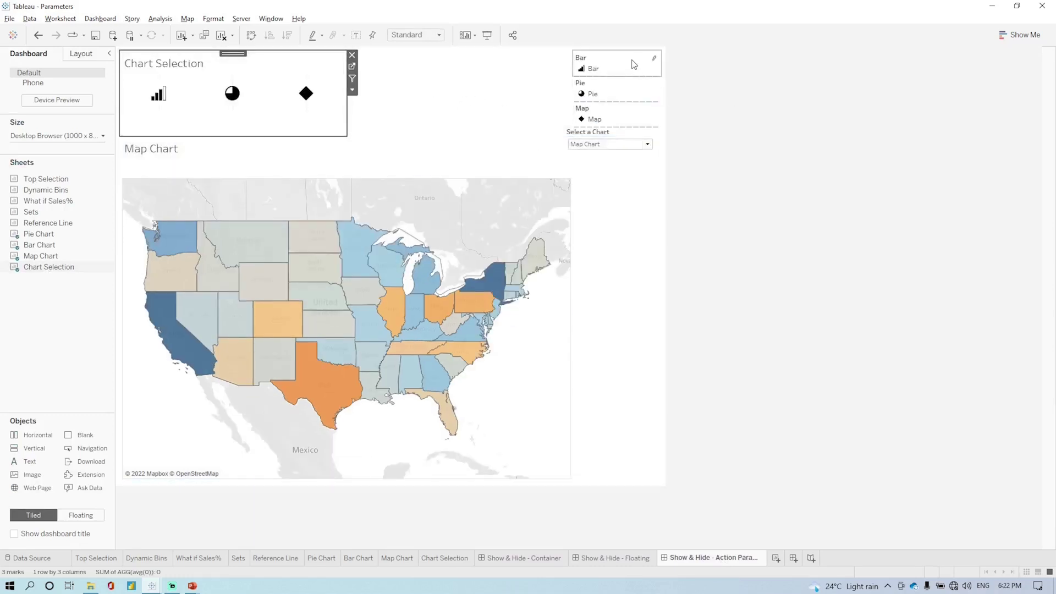
click(626, 223)
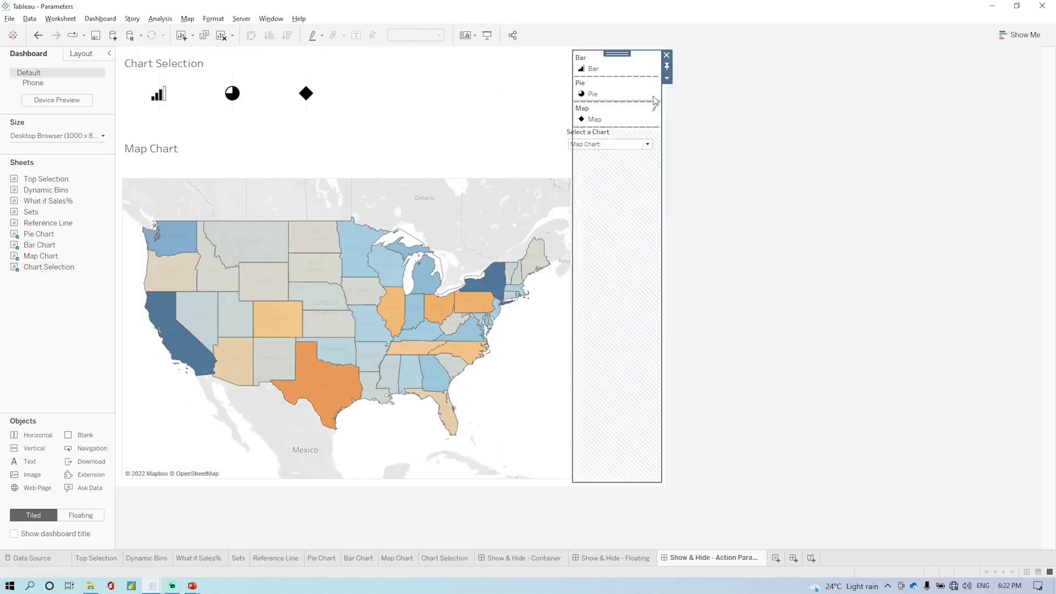
- Delete the legend container, widen Chart Selection rightward, reposition Select a Chart, and remove the empty container
click(667, 56)
click(577, 315)
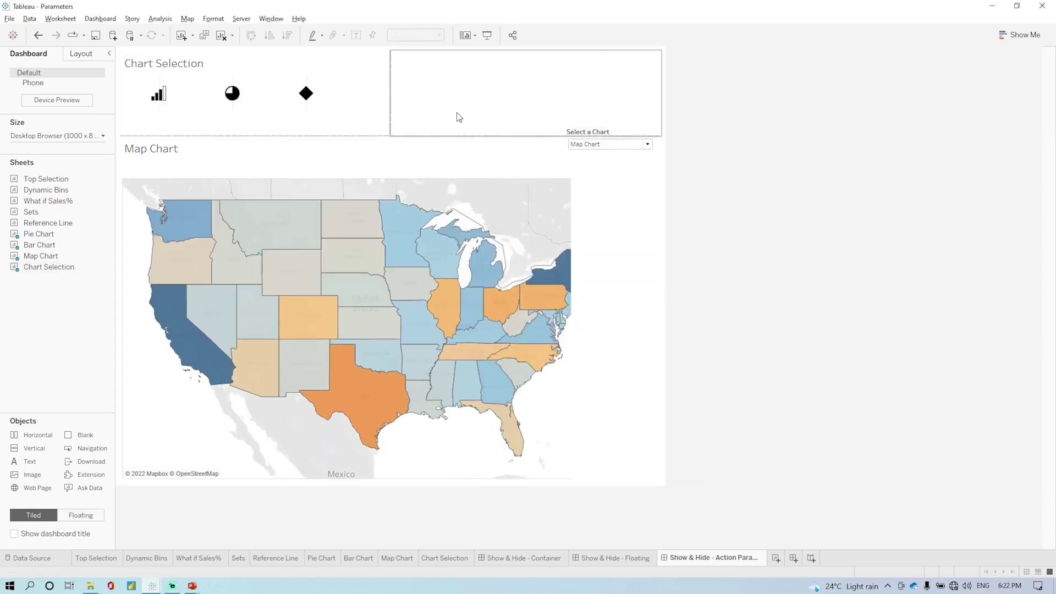
drag(390, 85, 570, 83)
click(607, 133)
mouse_move(610, 123)
mouse_down()
mouse_move(615, 71)
mouse_move(611, 126)
mouse_up()
click(587, 94)
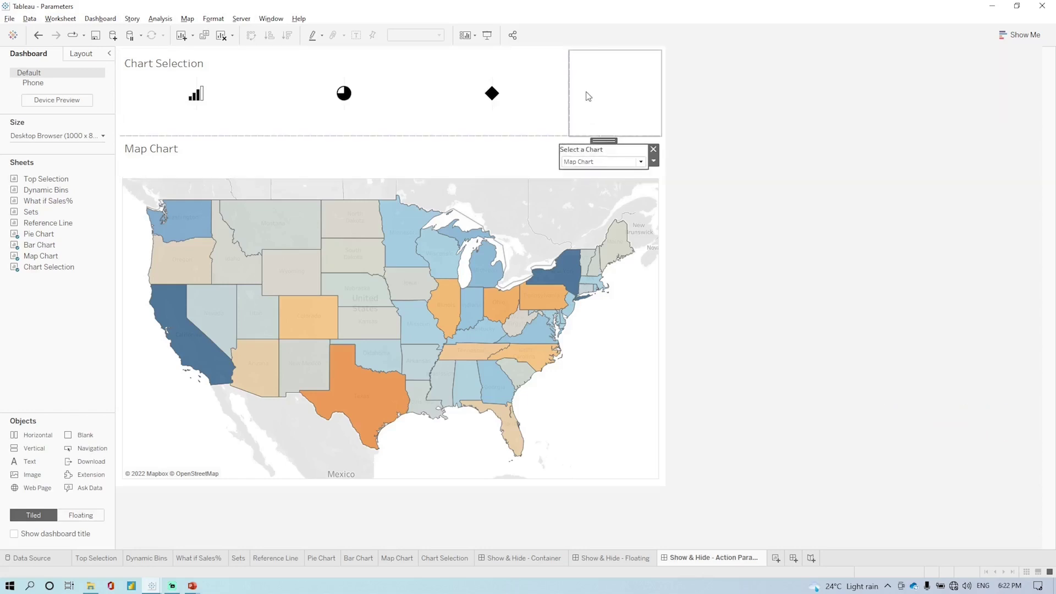
click(668, 56)
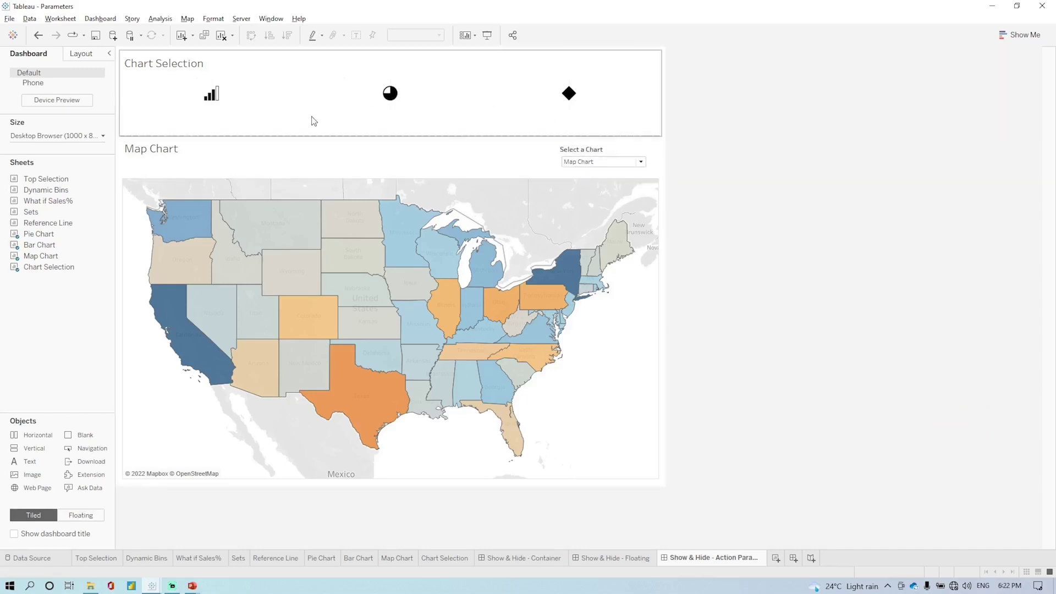
- Test selecting and clearing the bar and pie icons on the Chart Selection sheet
click(261, 67)
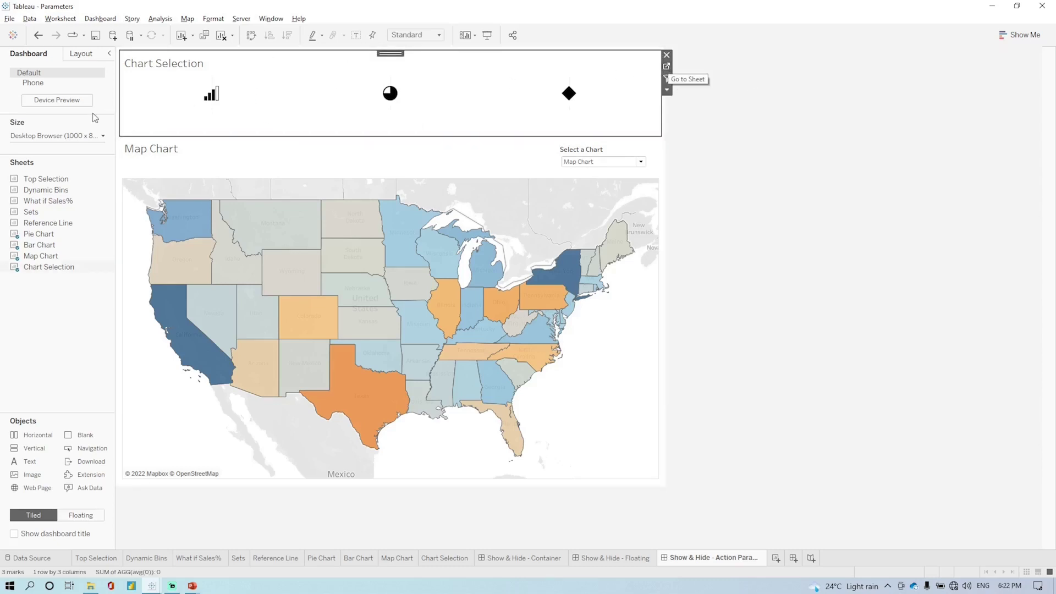
click(211, 94)
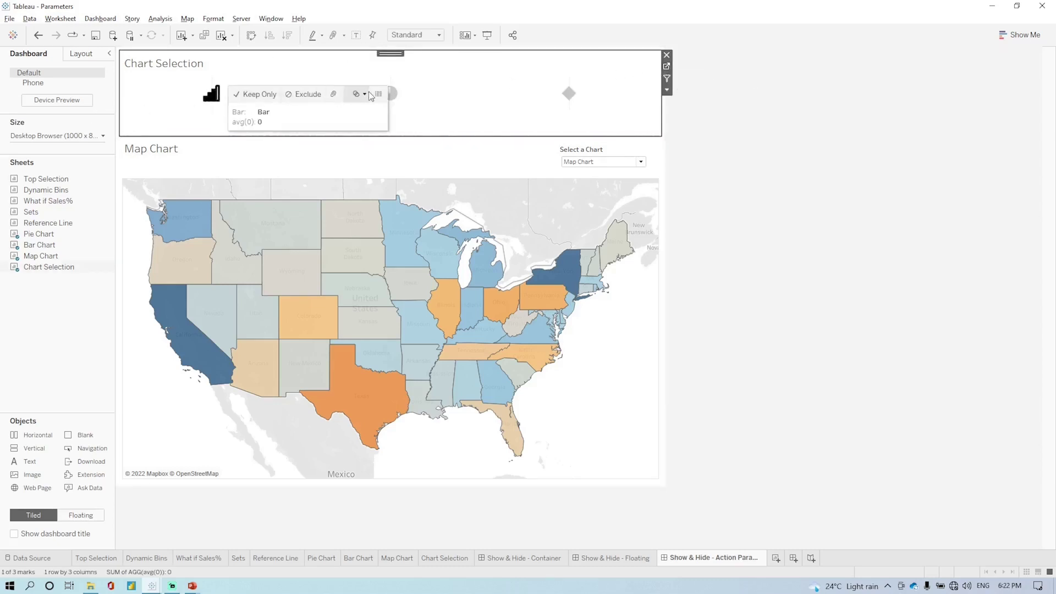
click(478, 84)
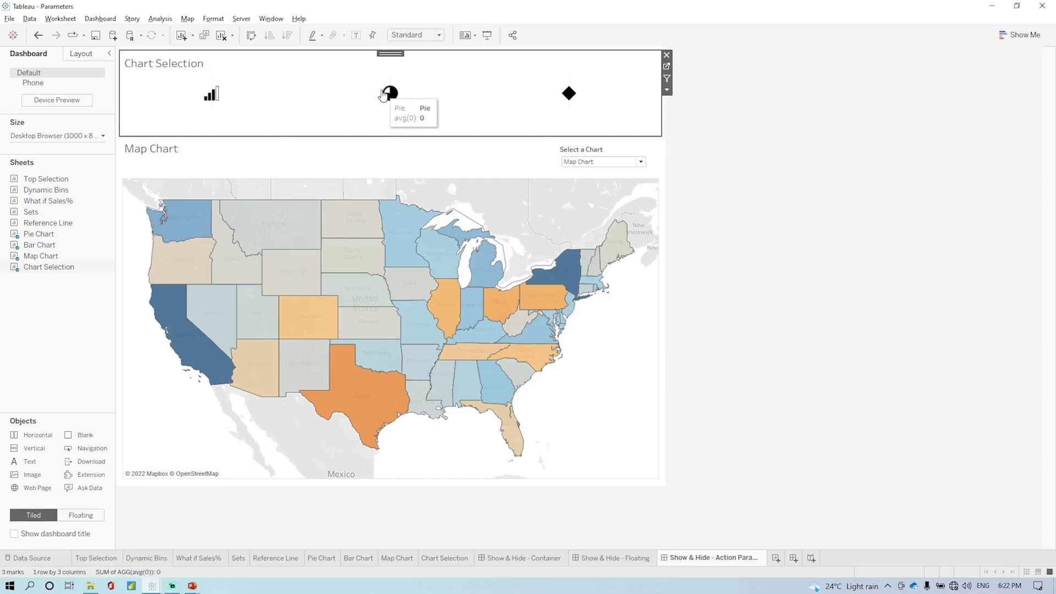
click(385, 94)
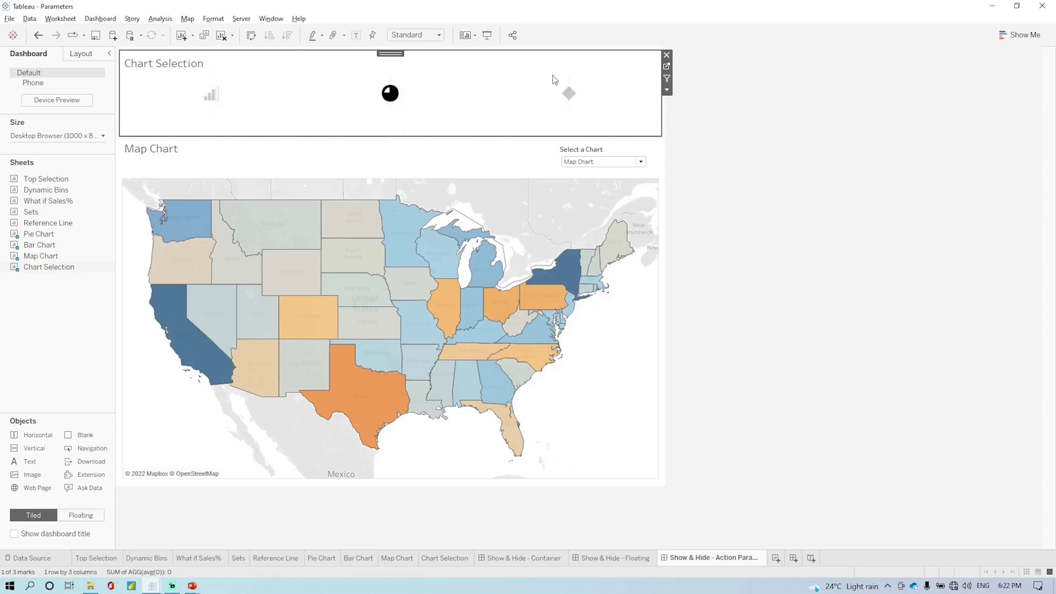
- Uncheck Show tooltips for all Chart Selection marks, then clear the pie selection on the dashboard
click(667, 66)
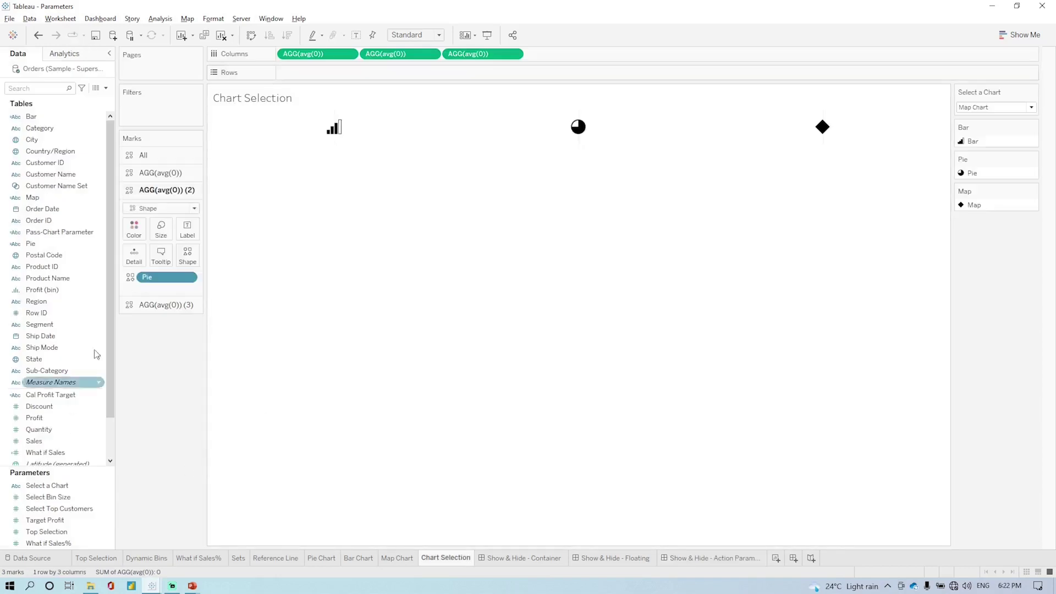
click(157, 156)
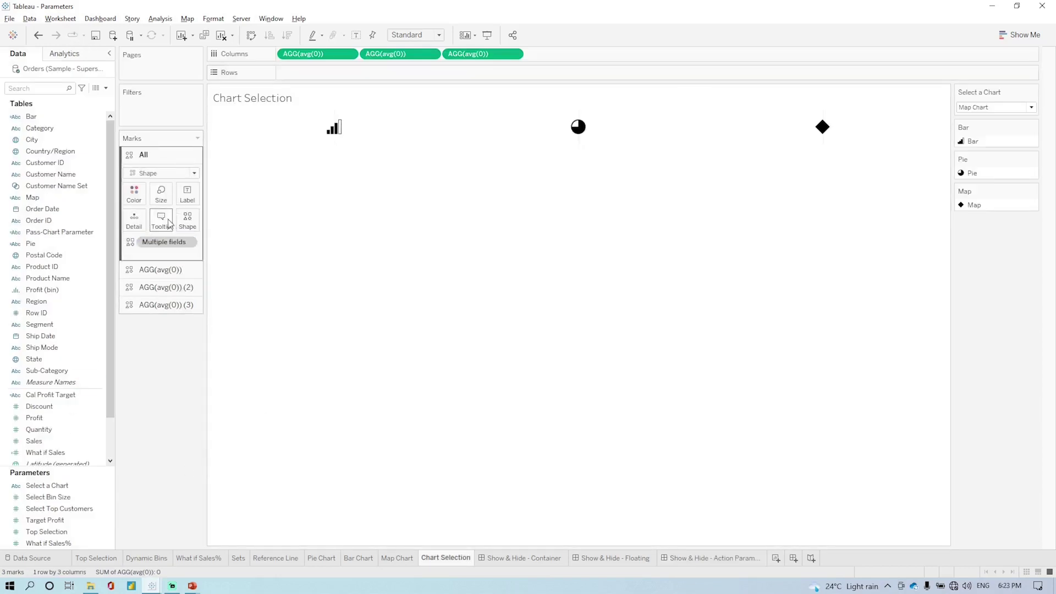
click(162, 220)
click(388, 340)
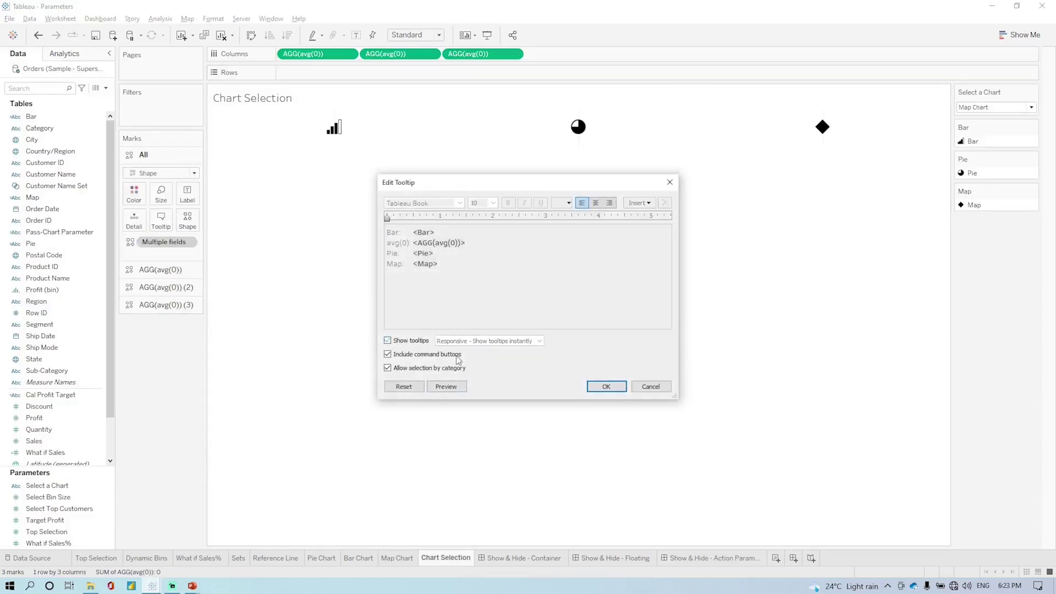
click(606, 386)
click(727, 558)
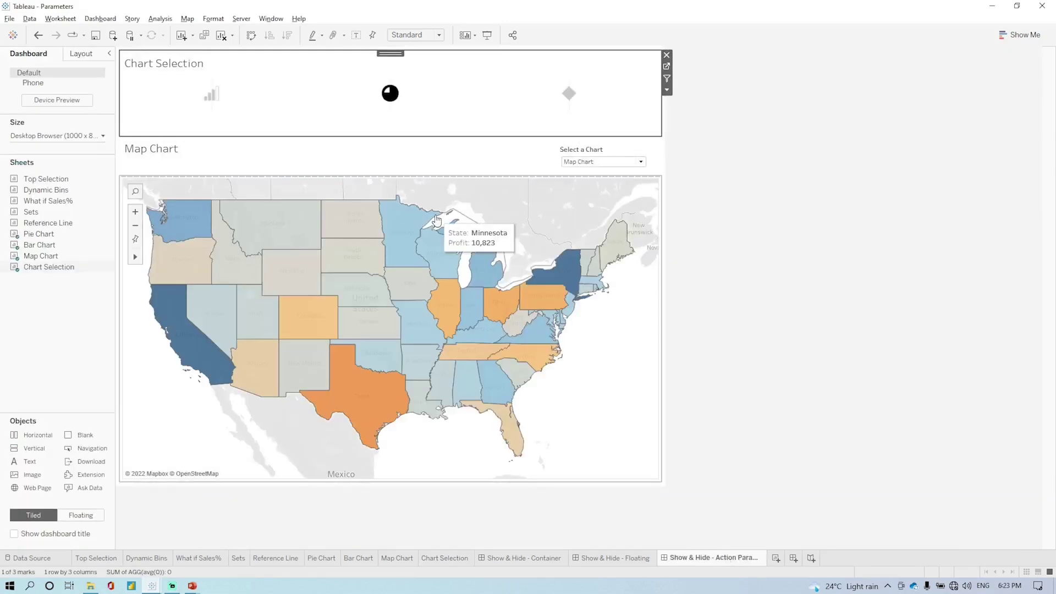
click(427, 99)
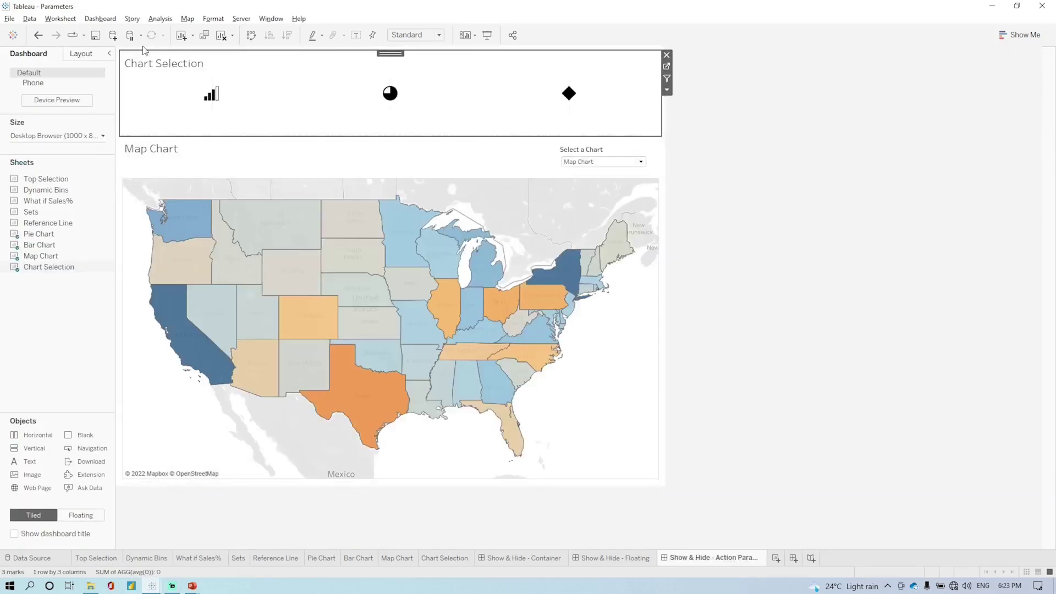
- From Dashboard > Actions, start a new Change Parameter action
click(102, 18)
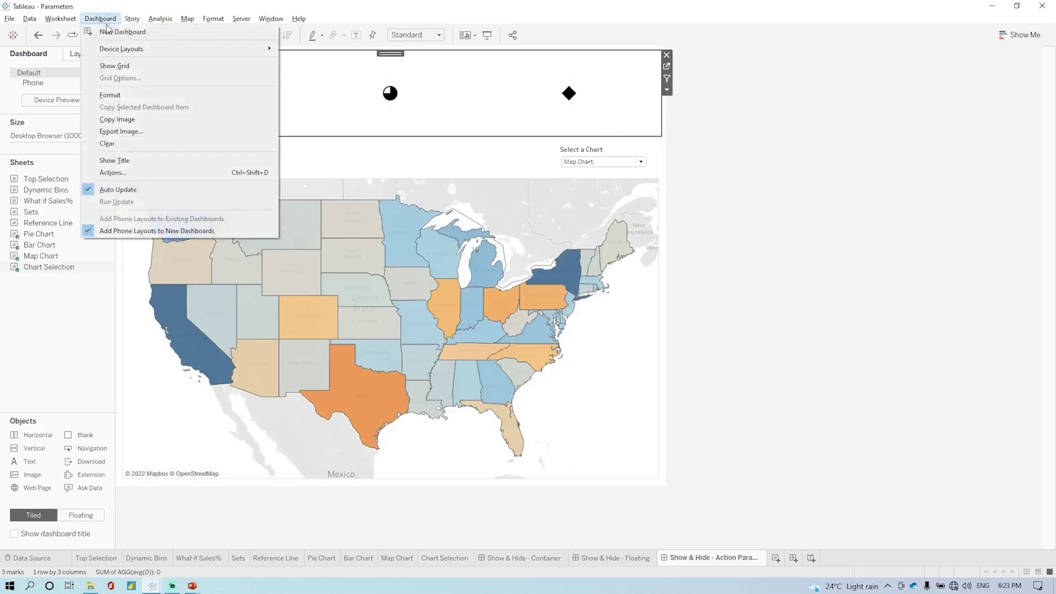
click(112, 170)
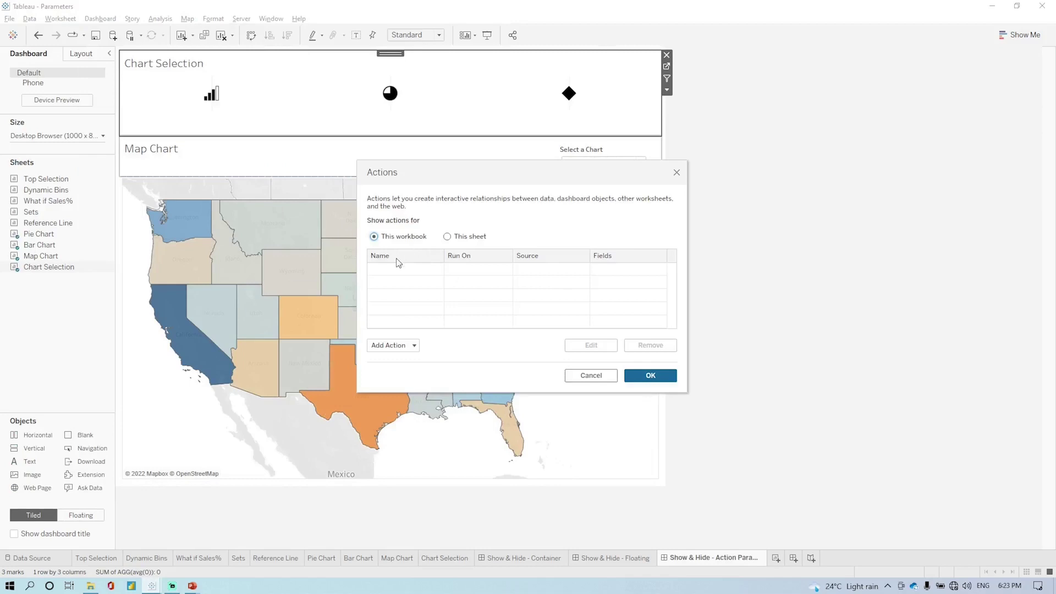
click(391, 345)
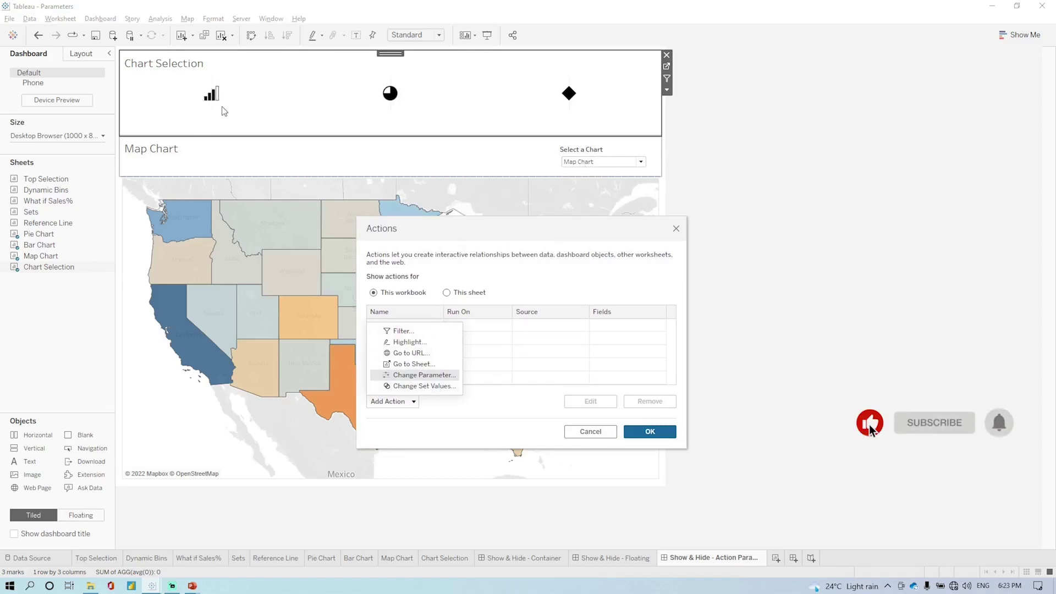
click(422, 375)
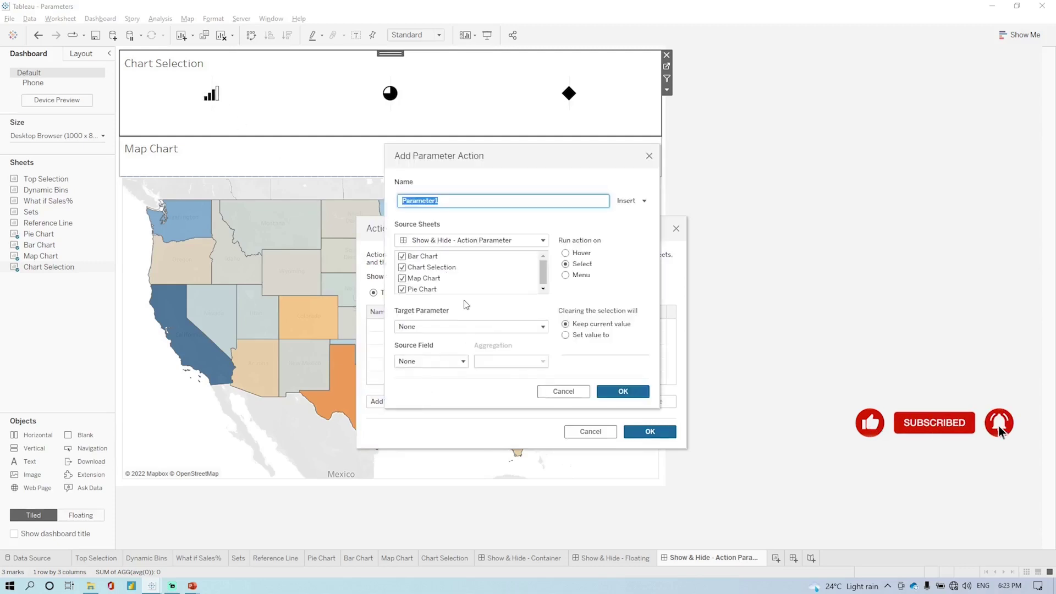
- Keep only Chart Selection as source, target Select a Chart with source field Bar, and save
click(402, 257)
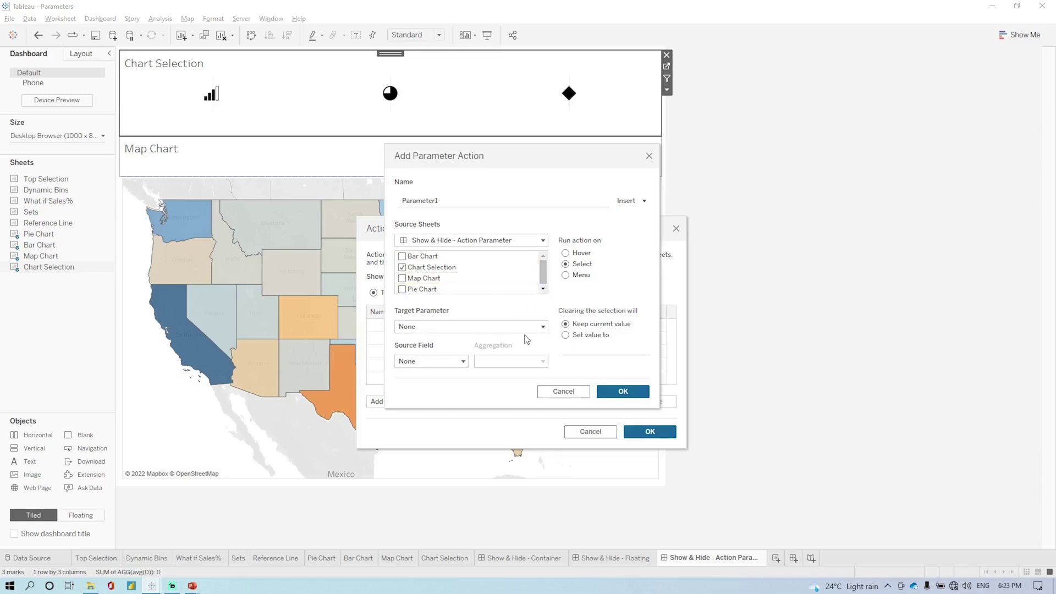
click(435, 329)
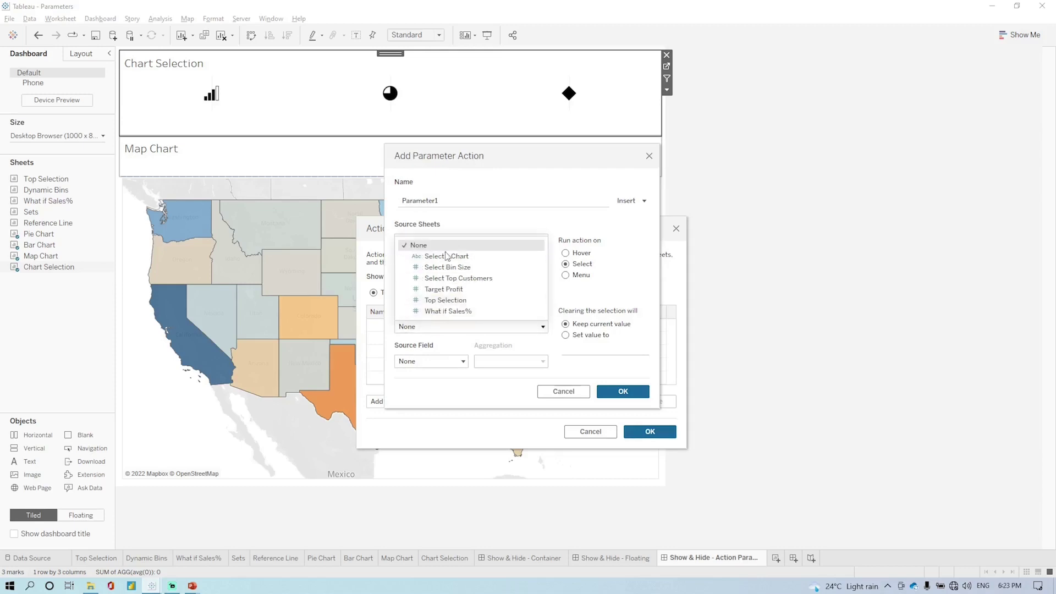
click(444, 256)
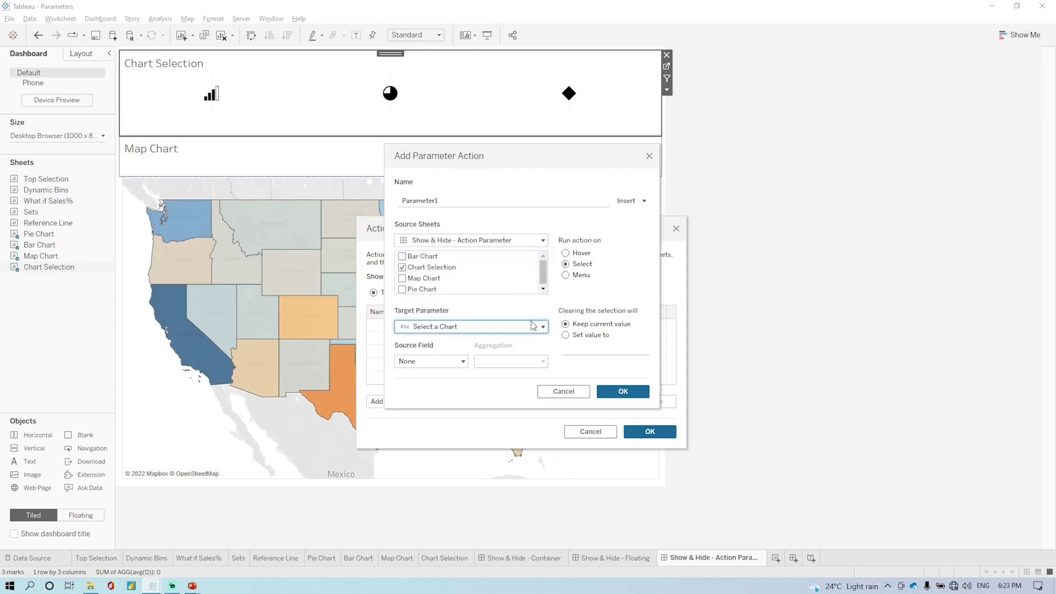
click(446, 363)
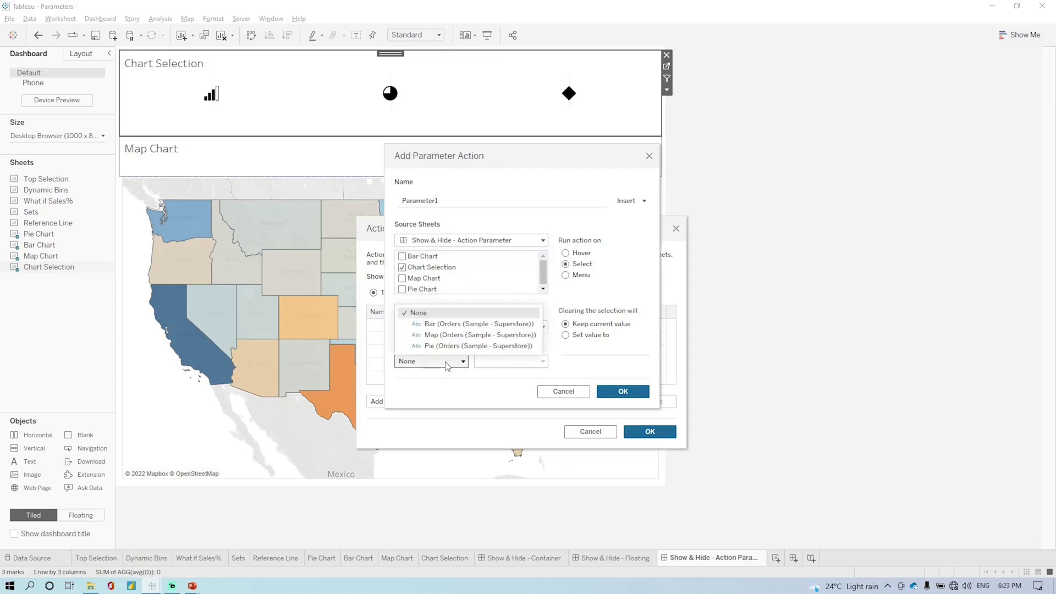
click(431, 327)
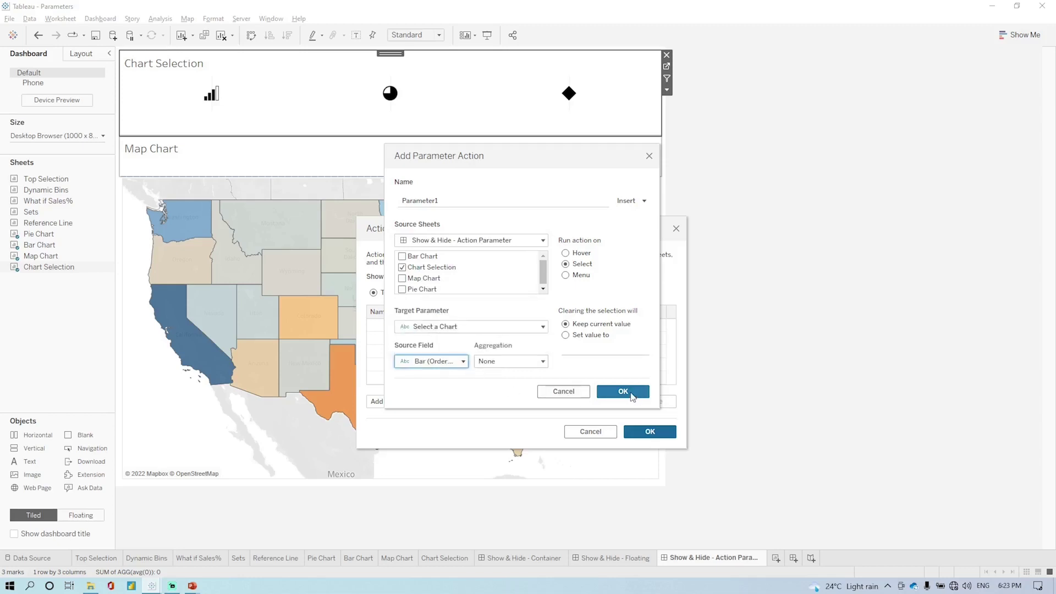
click(623, 392)
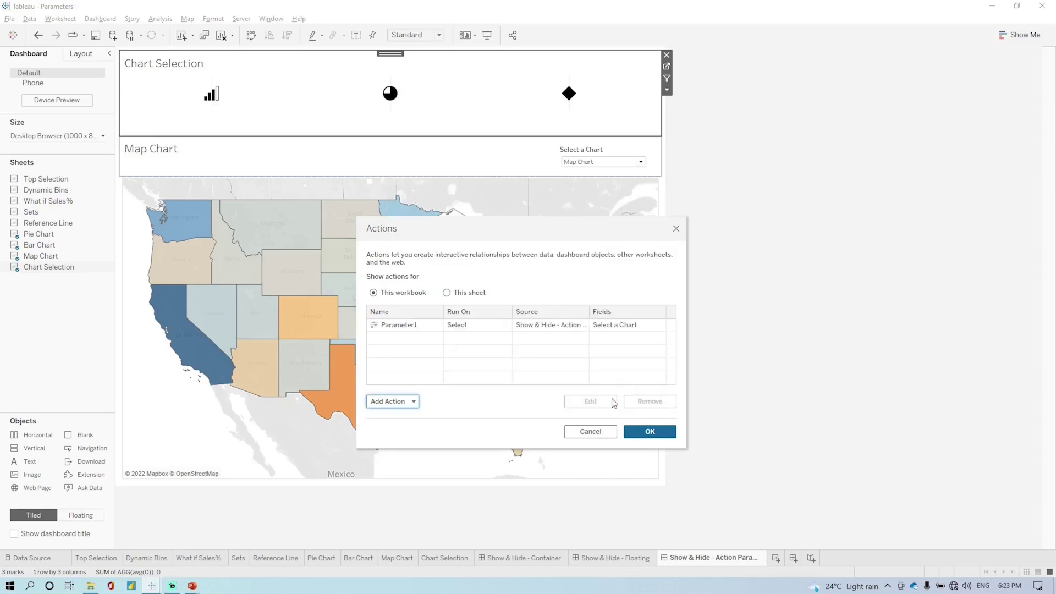
- Add change-parameter action 'Pie' from Chart Selection only, setting Select a Chart from the Pie field
click(411, 408)
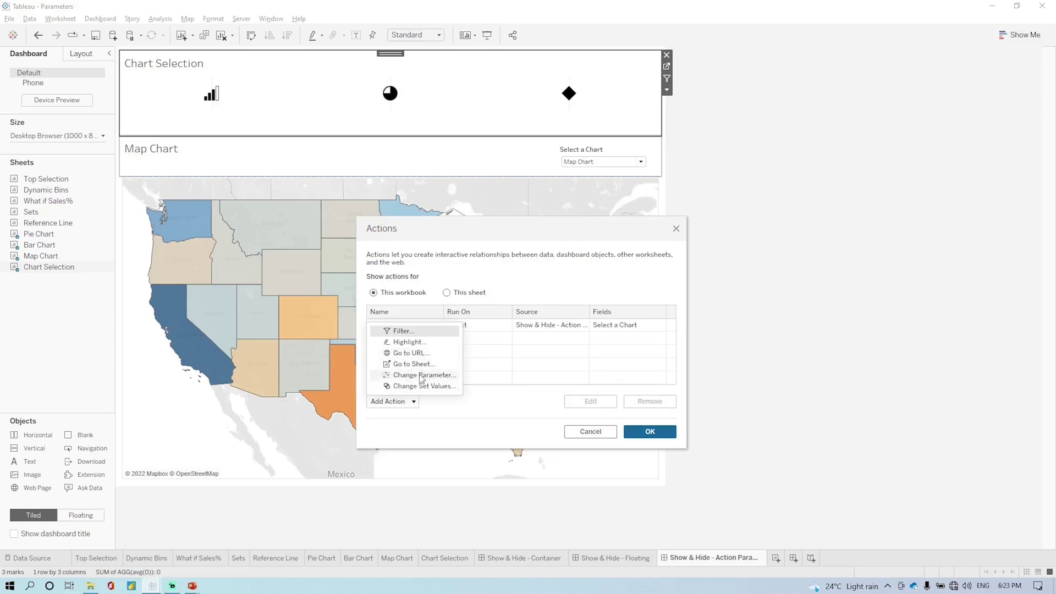
click(422, 379)
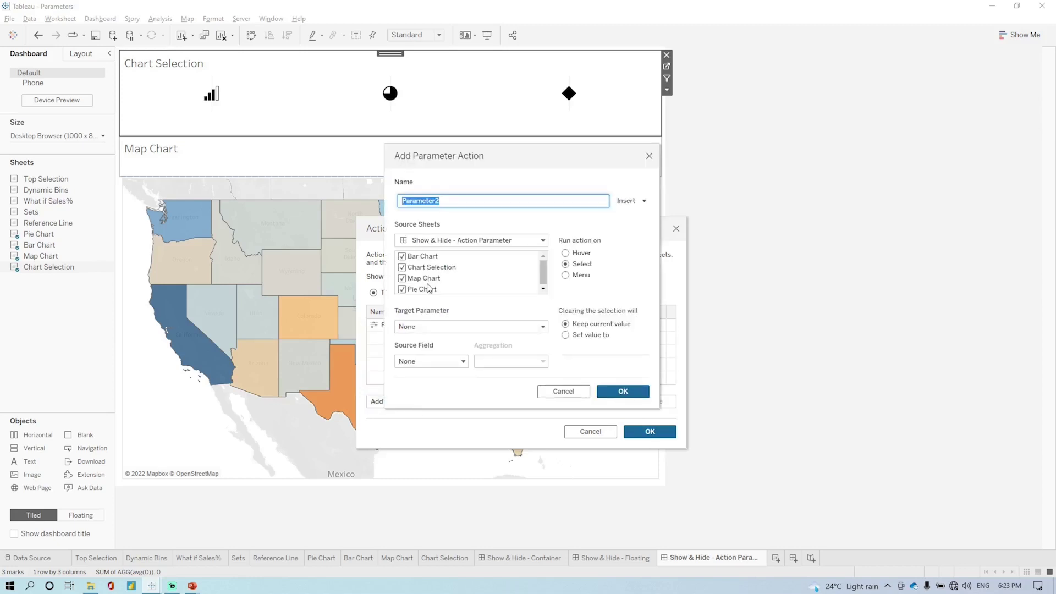
key(BackSpace)
text(P)
click(403, 256)
click(402, 279)
click(402, 290)
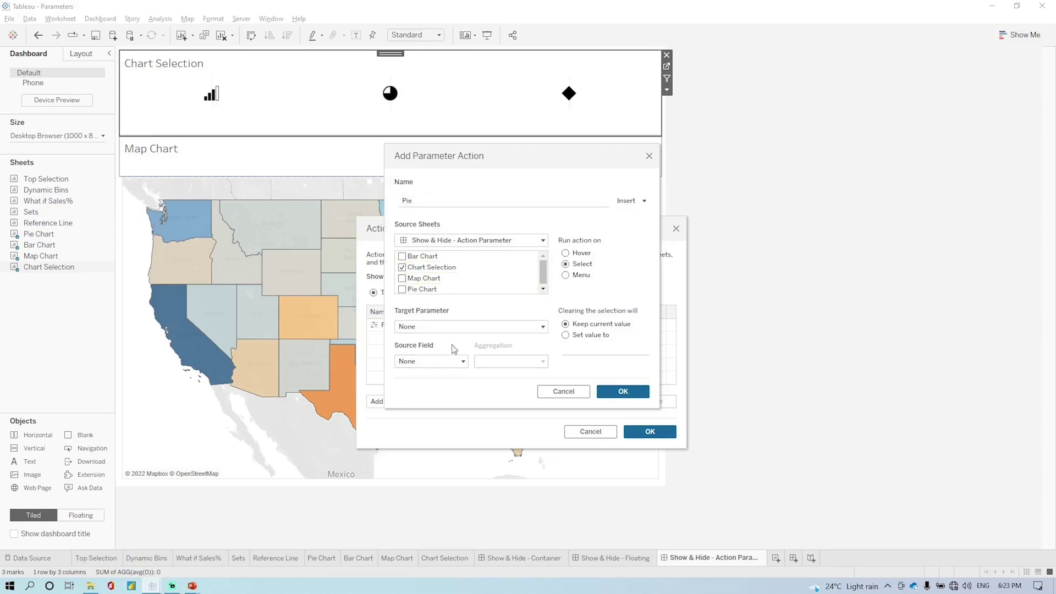
click(456, 327)
click(447, 256)
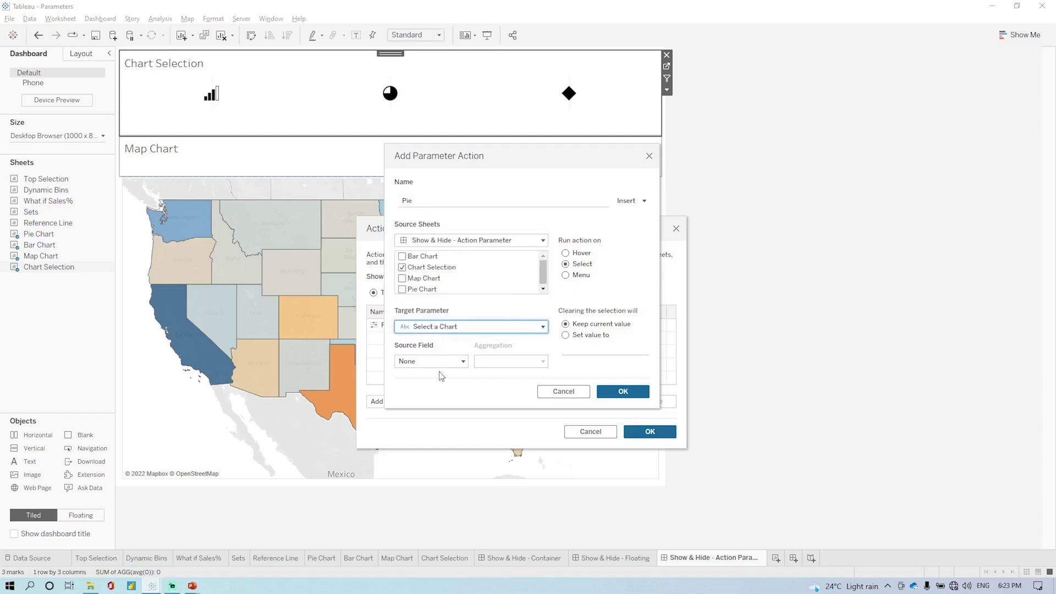
click(440, 363)
click(444, 346)
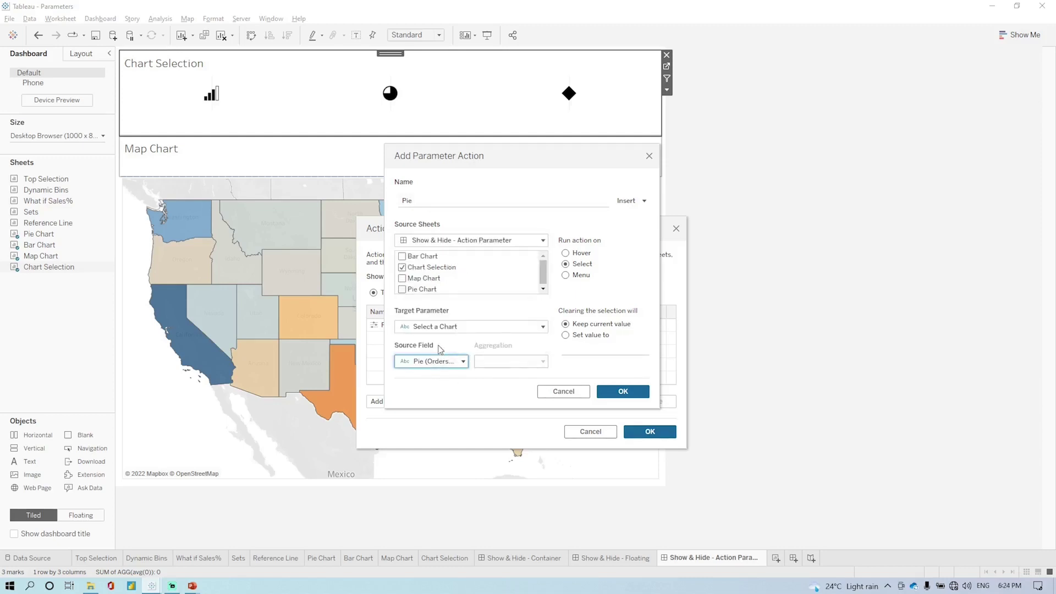
click(618, 392)
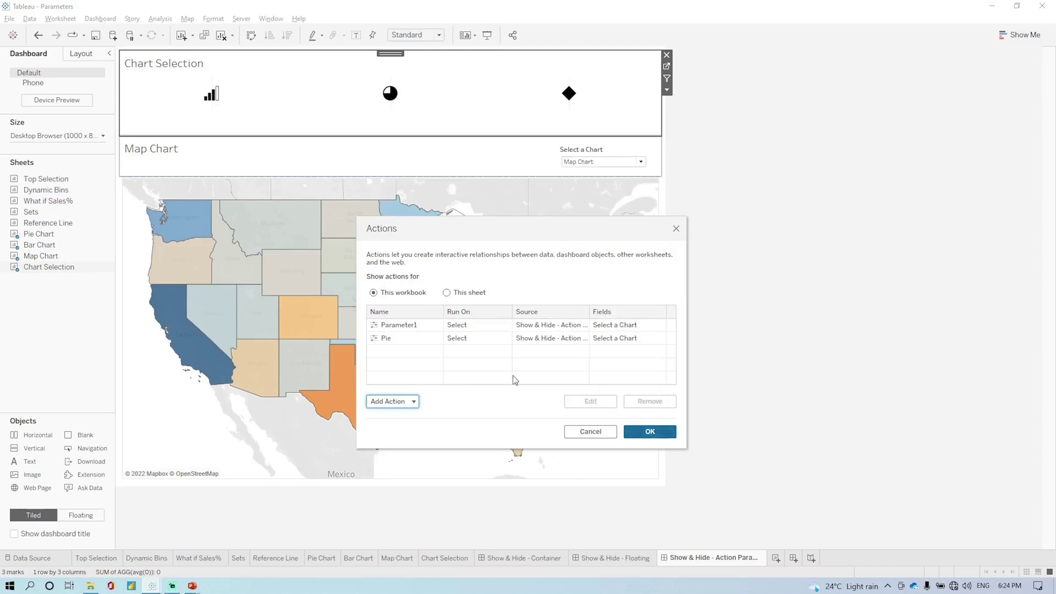
- Add change-parameter action 'MAP' from Chart Selection only, setting Select a Chart from the Map field
click(394, 406)
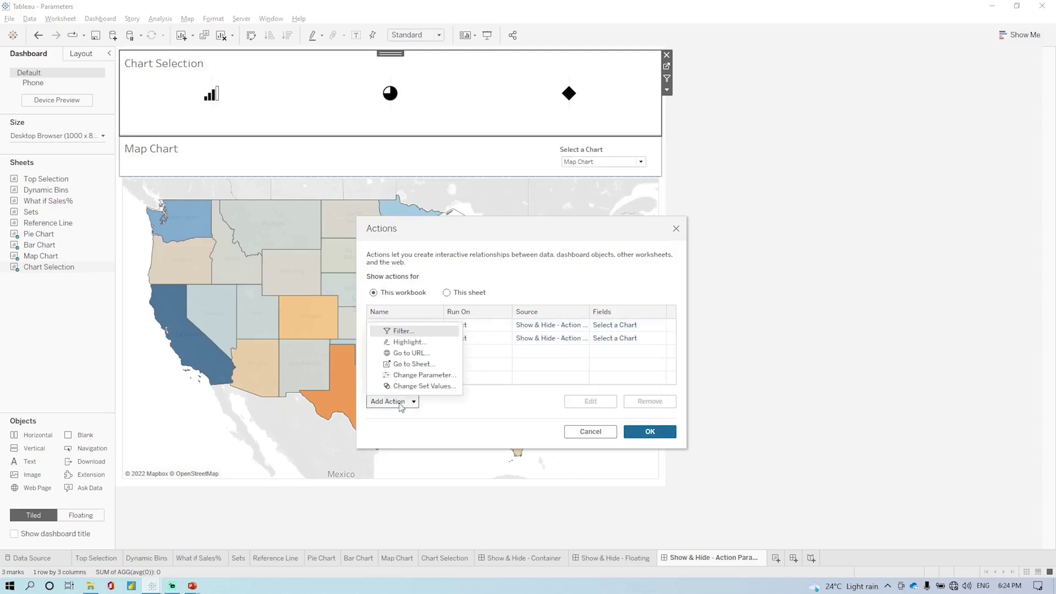
click(434, 380)
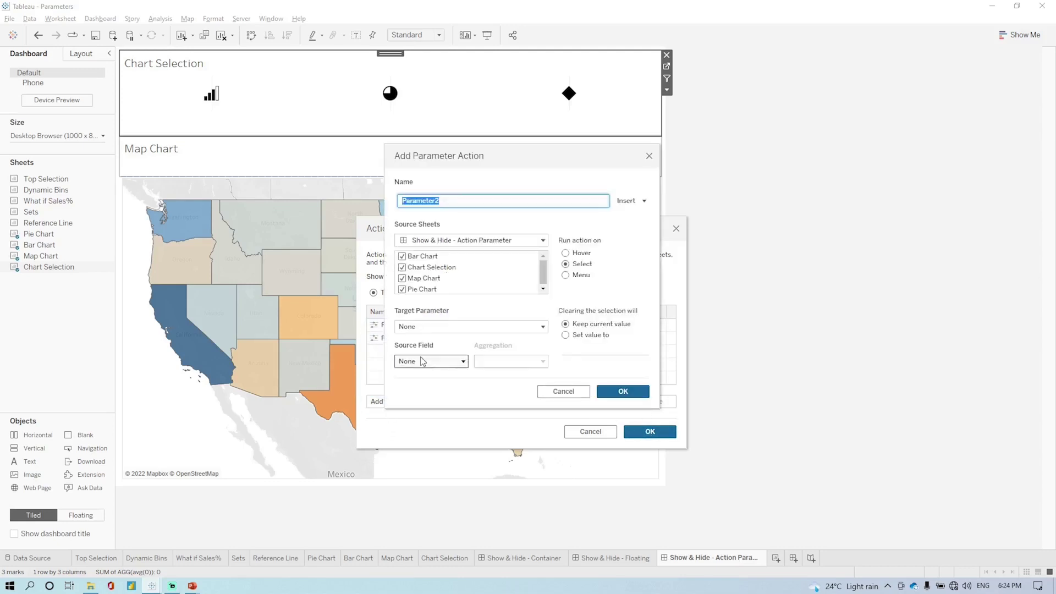
text(MAP)
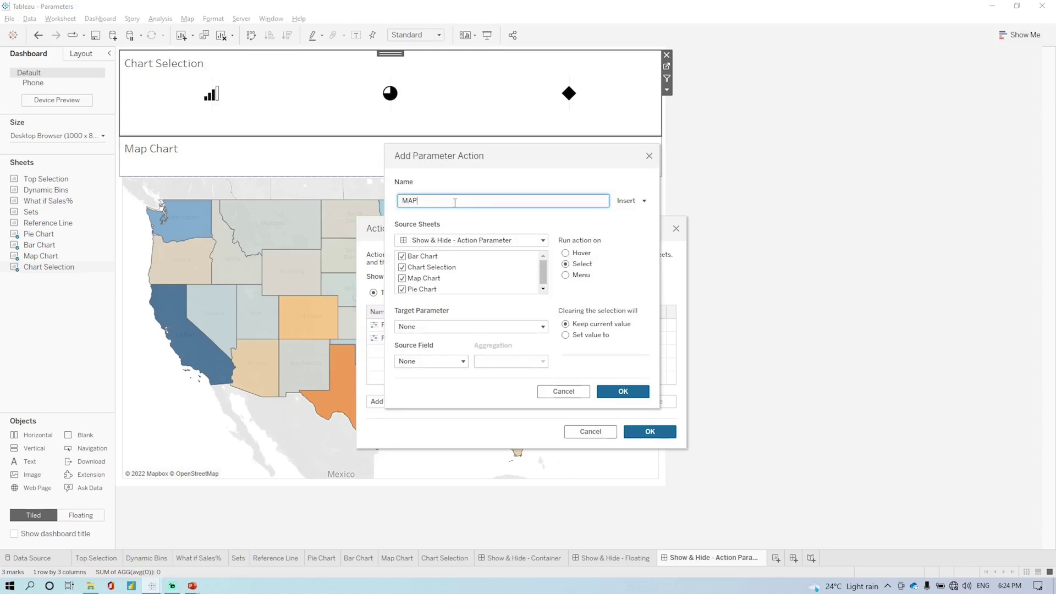
click(402, 257)
click(402, 278)
click(403, 290)
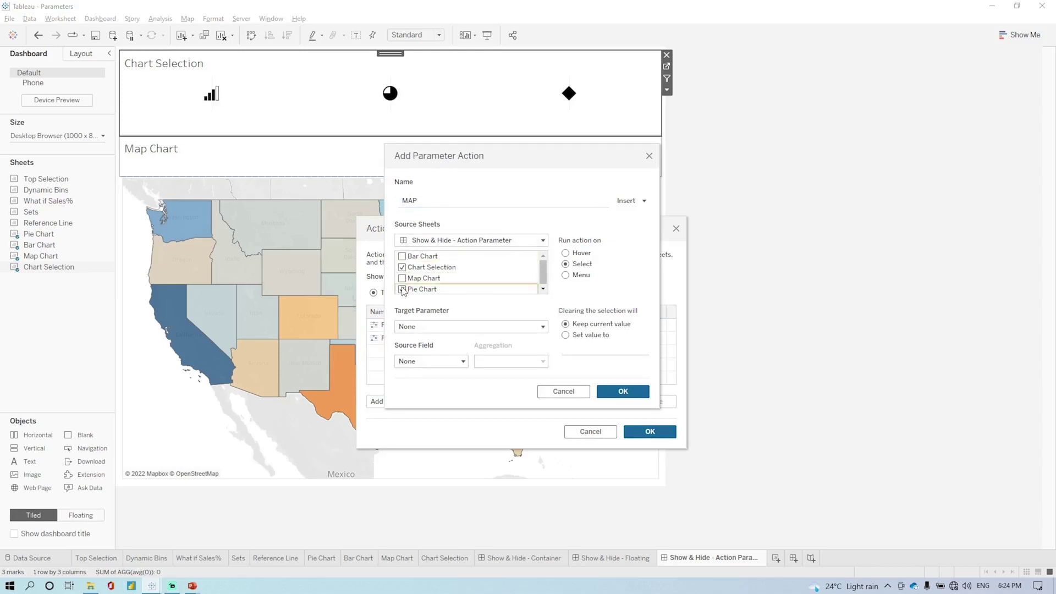
click(418, 326)
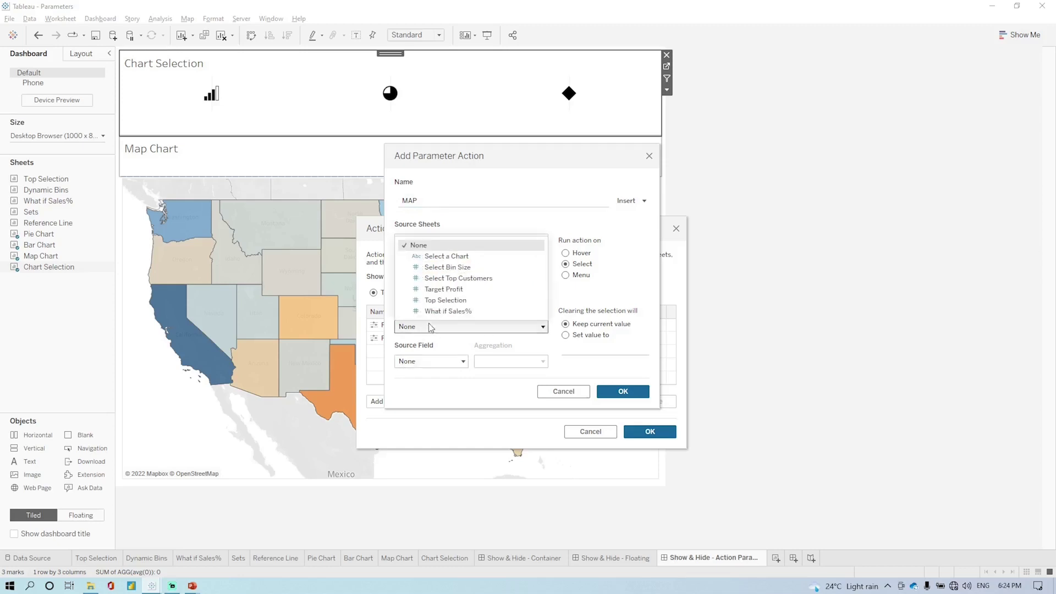
click(434, 255)
click(430, 362)
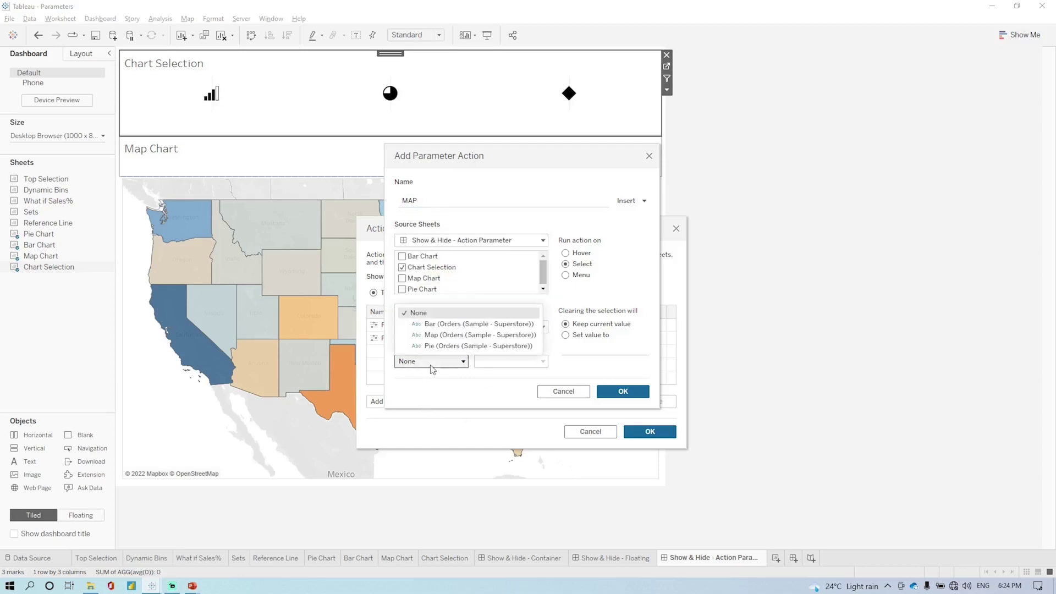
click(444, 337)
click(616, 392)
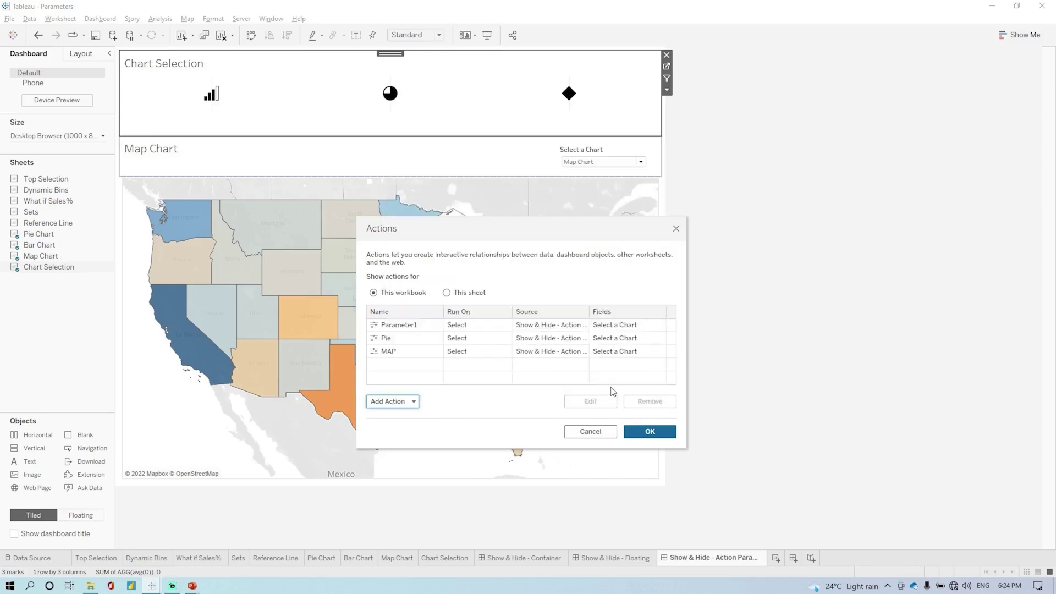
click(398, 325)
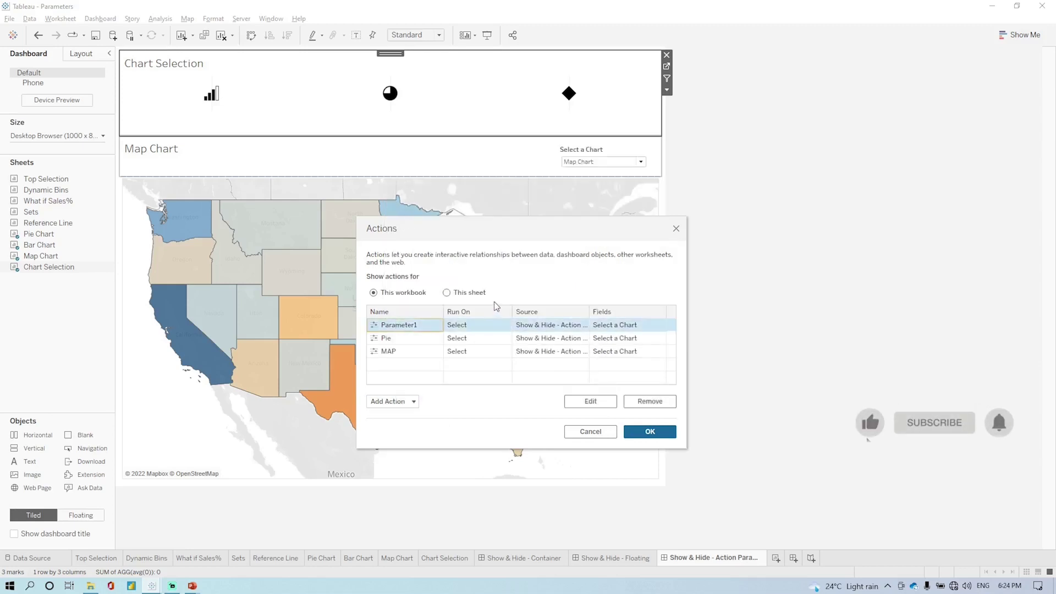
- Rename Parameter1 to 'Bar', confirm, and close the Actions dialog with OK
double_click(492, 325)
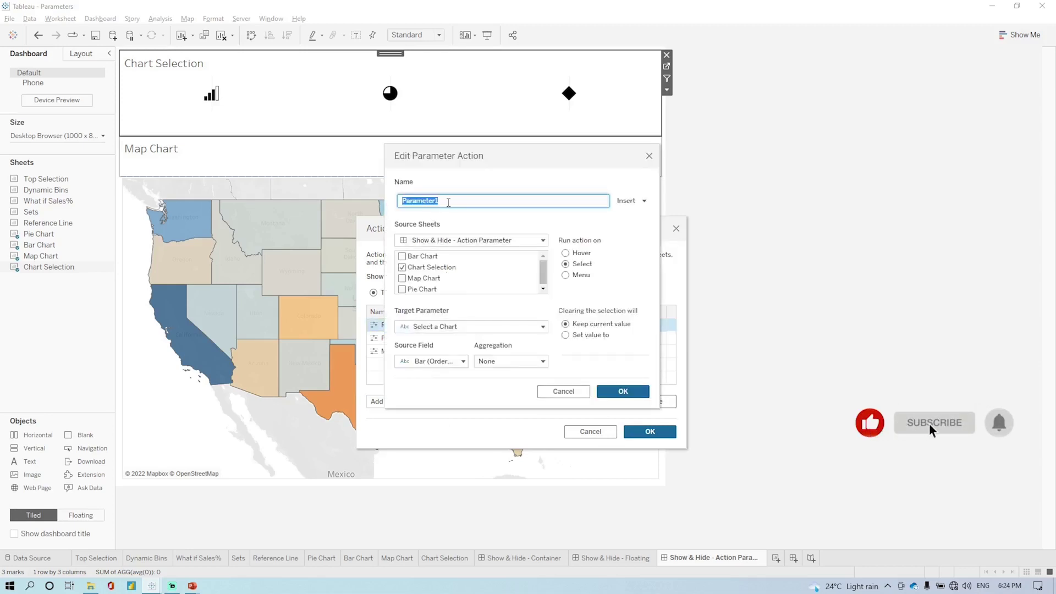
text(bA)
key(BackSpace)
text(Bar)
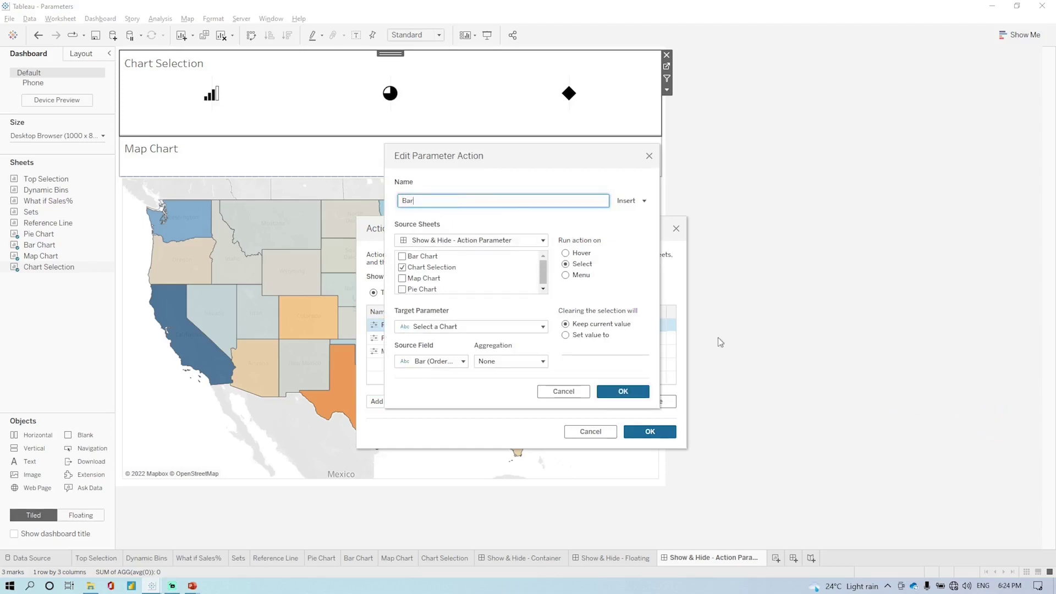
click(623, 391)
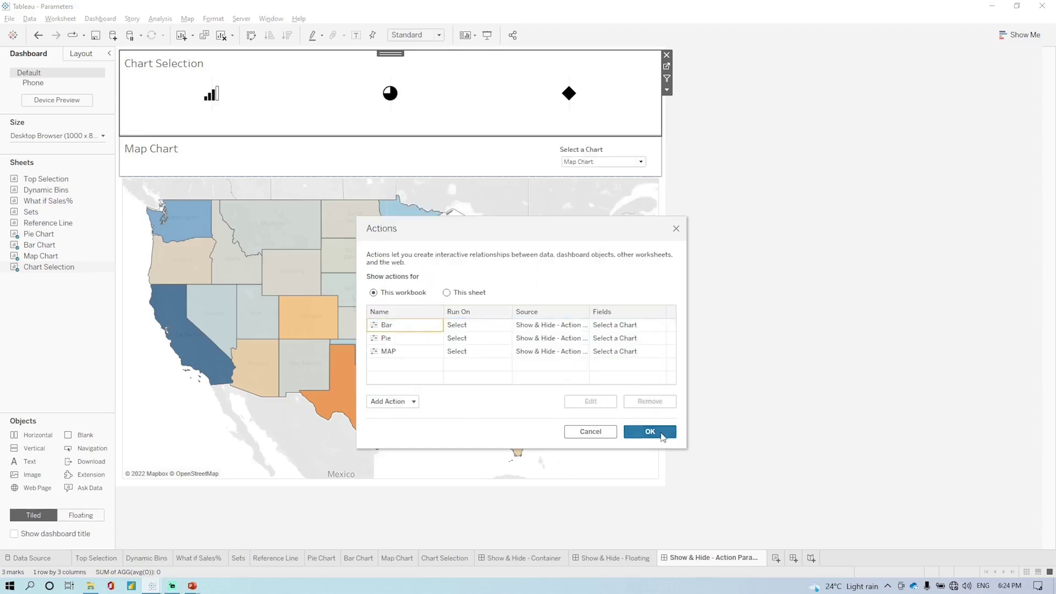
click(650, 432)
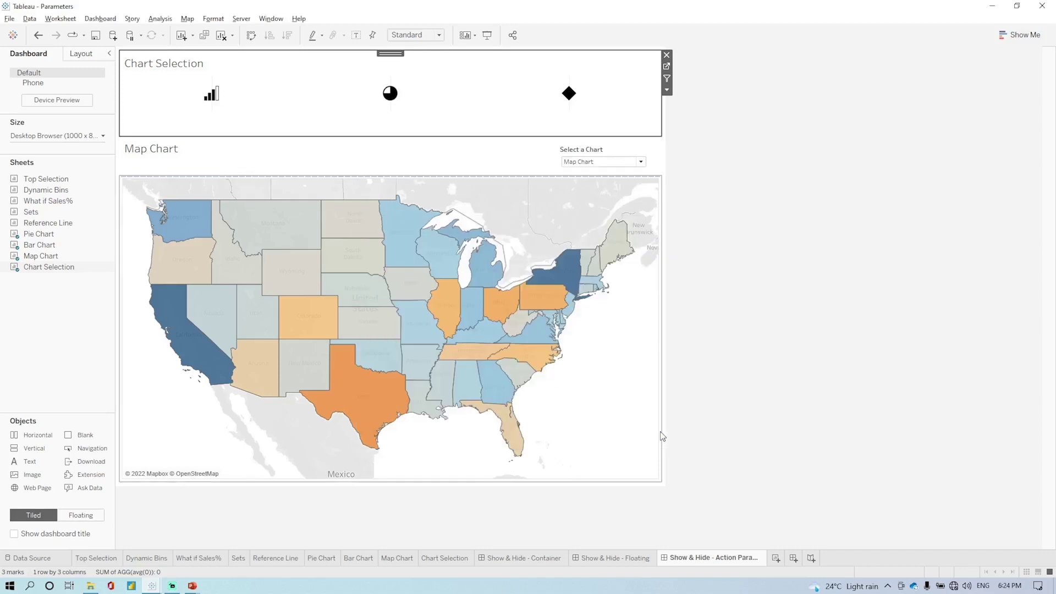
click(214, 99)
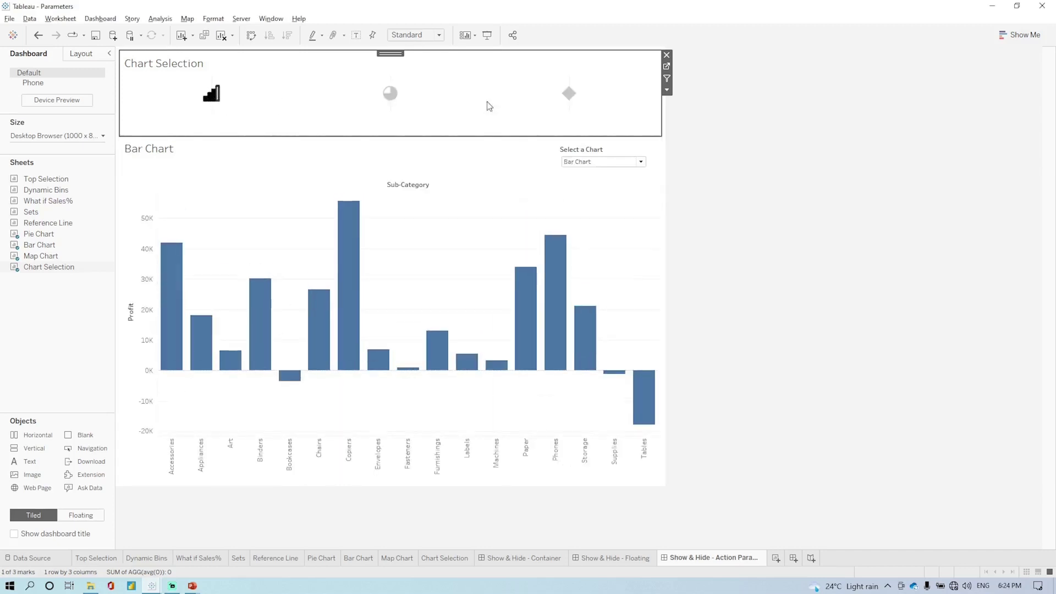
click(392, 94)
click(570, 95)
click(570, 94)
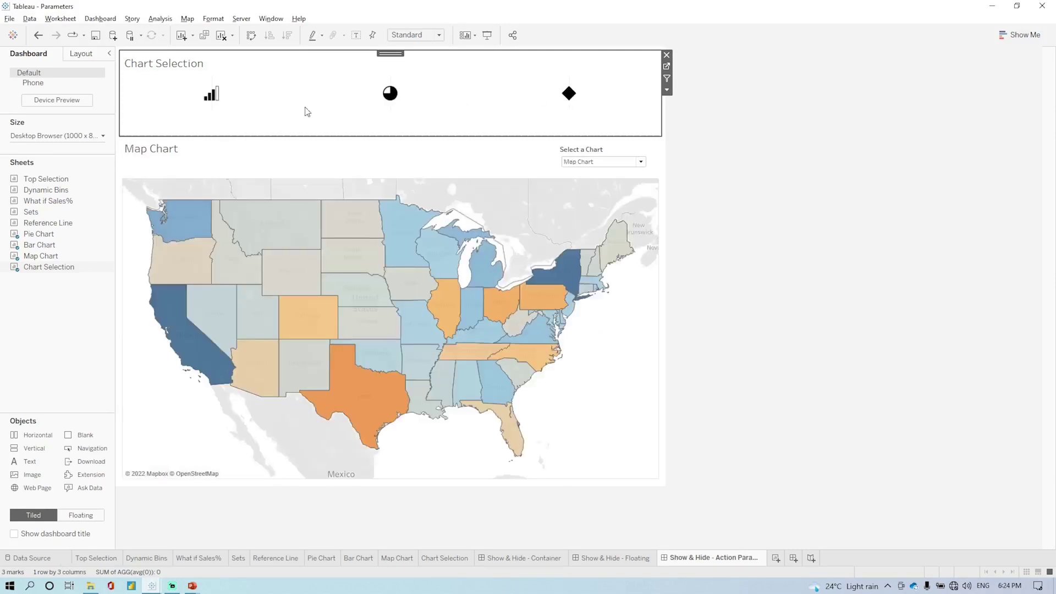
click(217, 97)
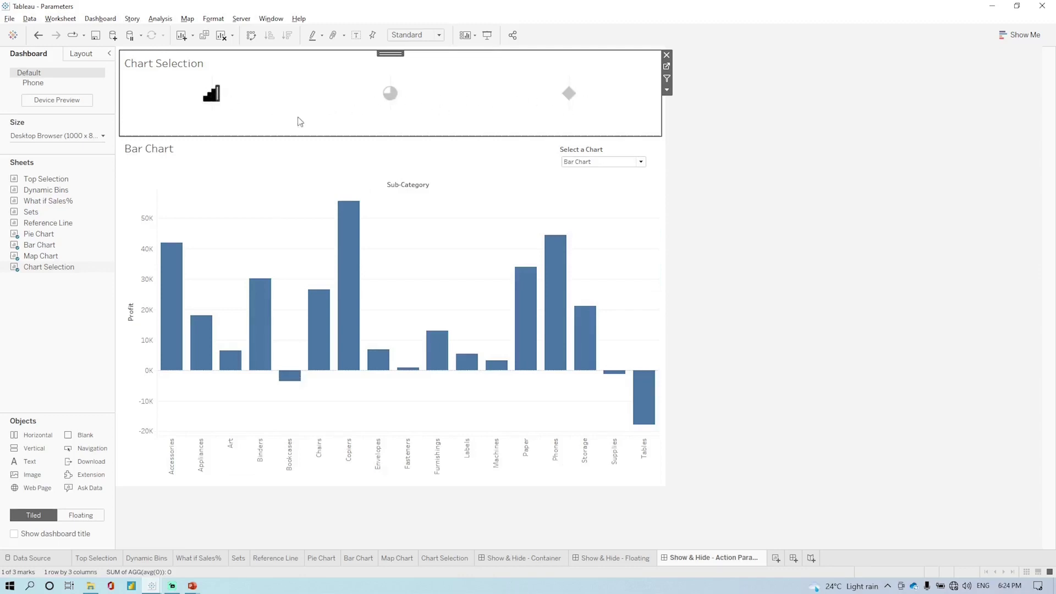
click(275, 120)
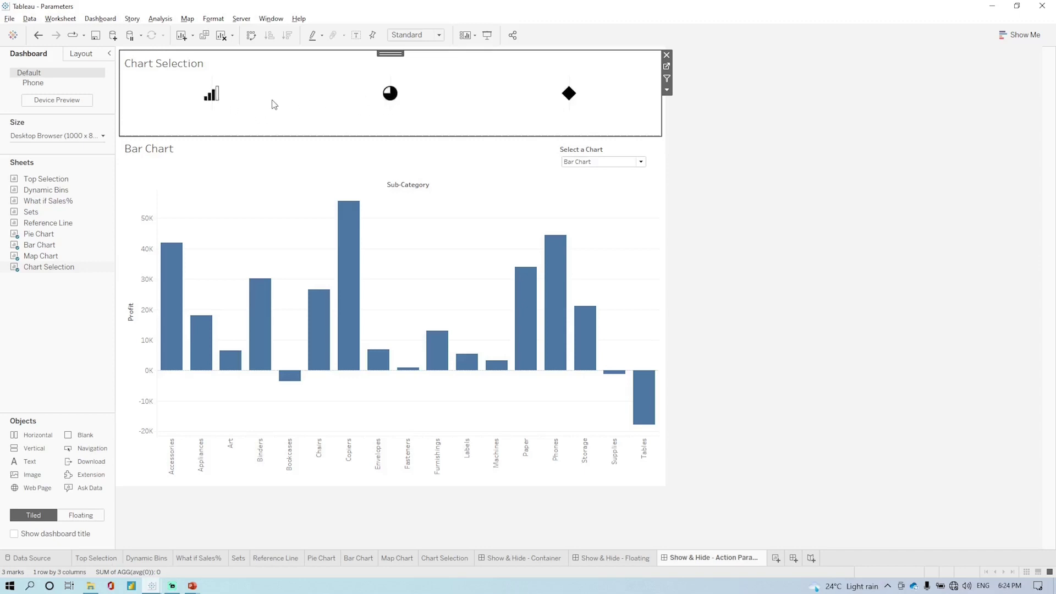
click(224, 106)
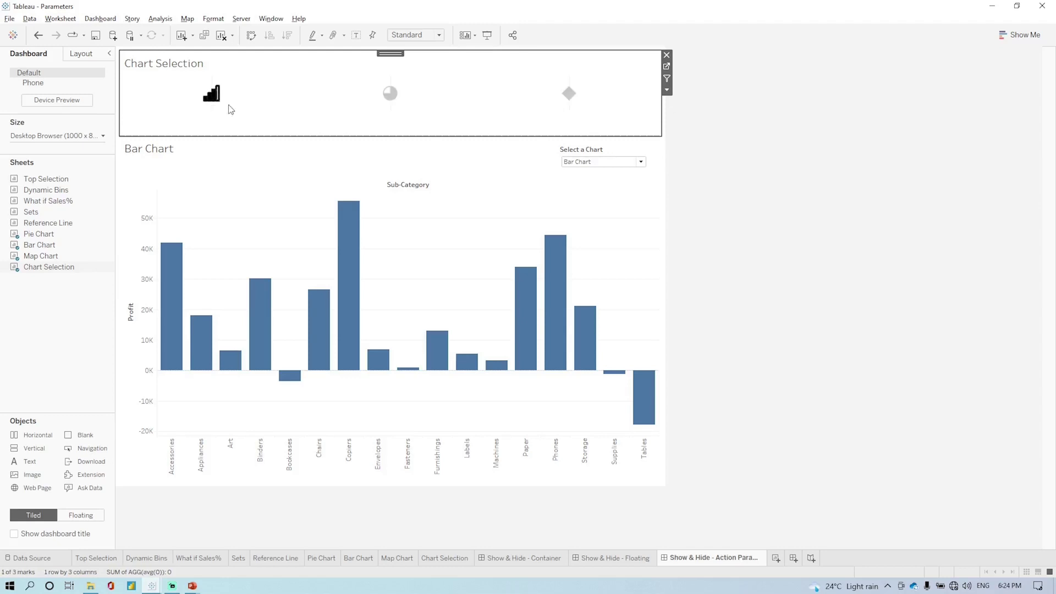
click(245, 101)
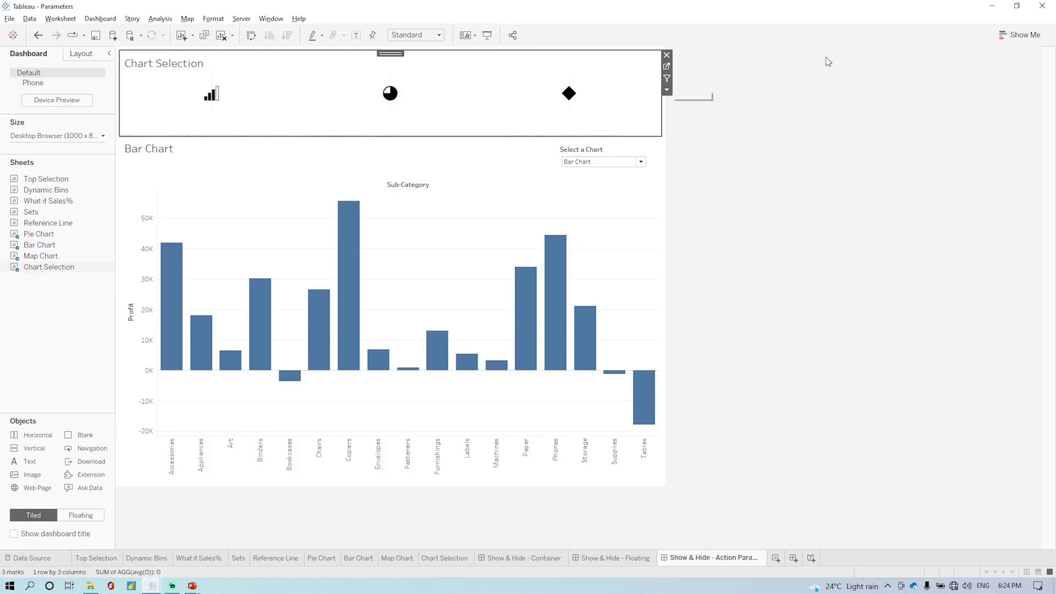
- On Chart Selection, create calculated field Reset with formula "Reset" and drop it on All-marks Detail
click(666, 67)
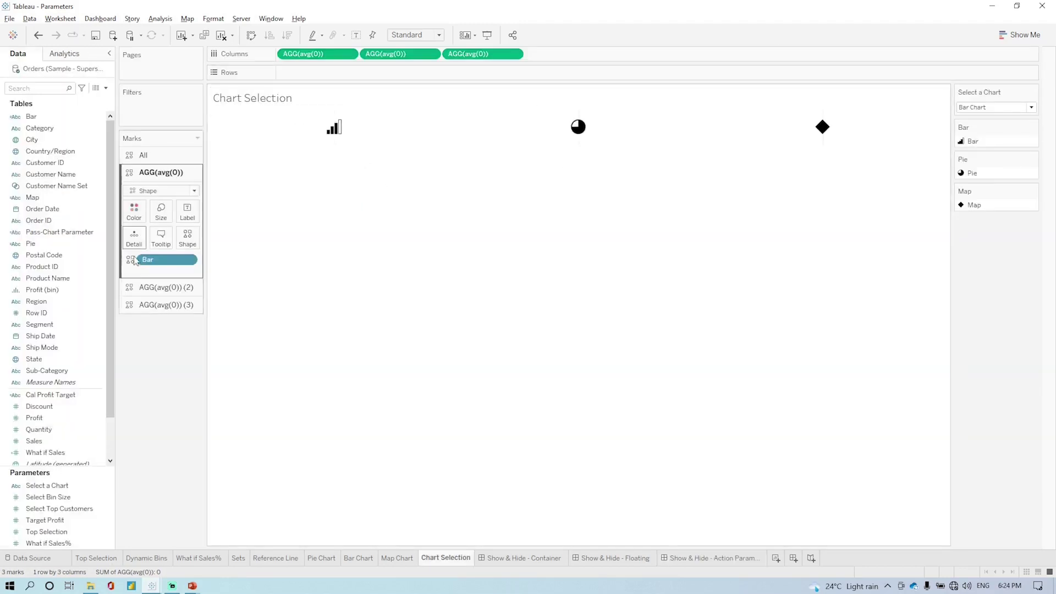
click(105, 88)
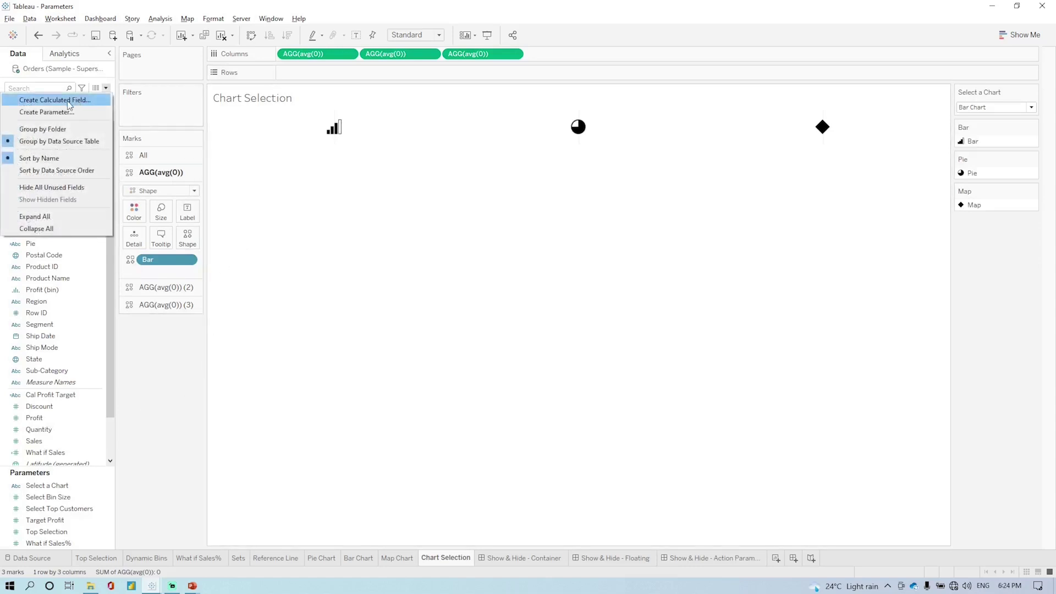
click(68, 101)
key(BackSpace)
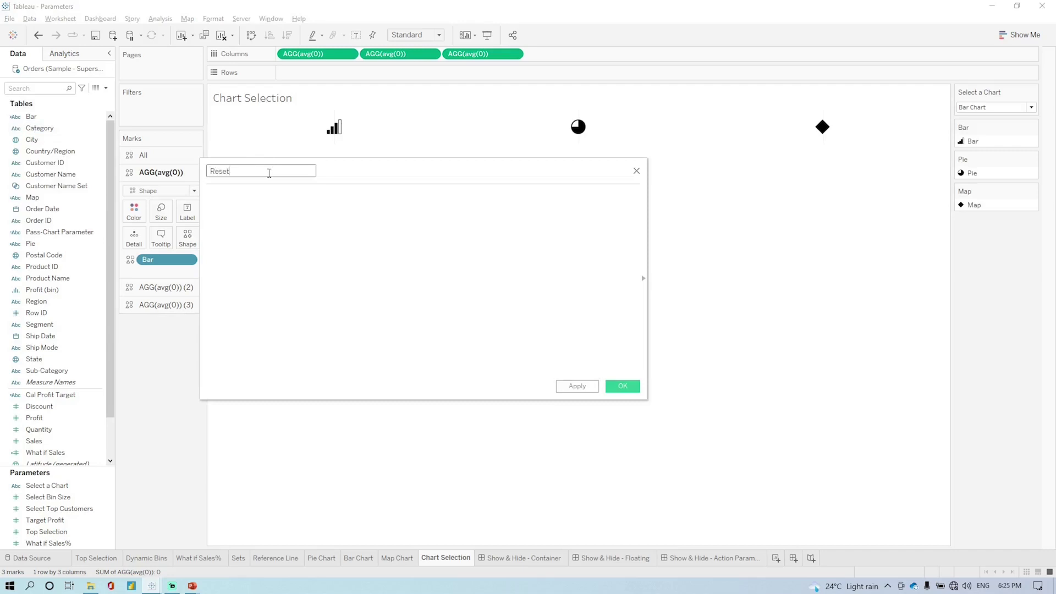
click(254, 211)
text("s)
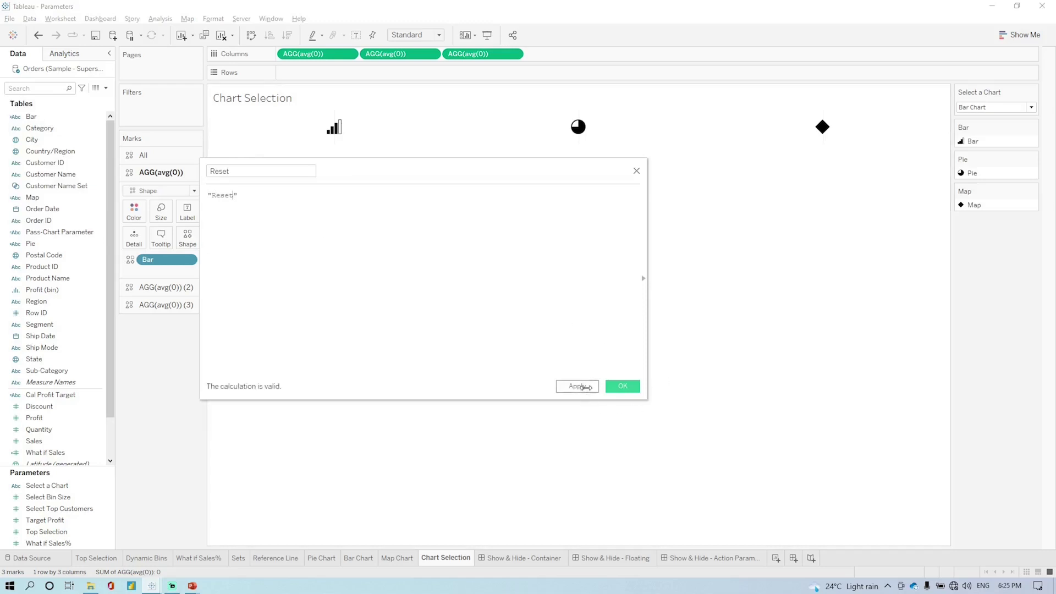
click(578, 386)
click(624, 386)
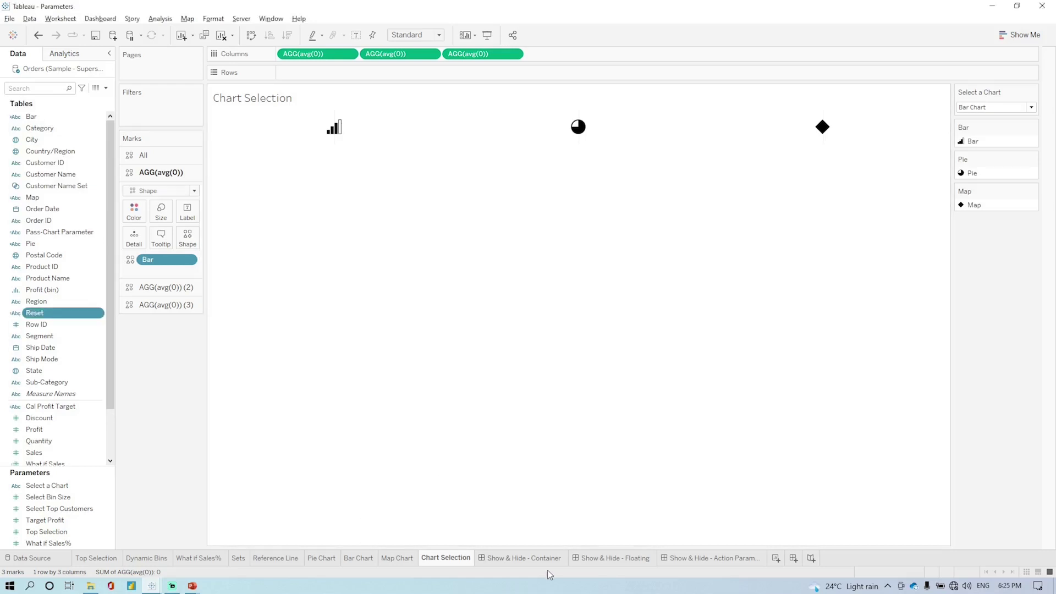
click(142, 155)
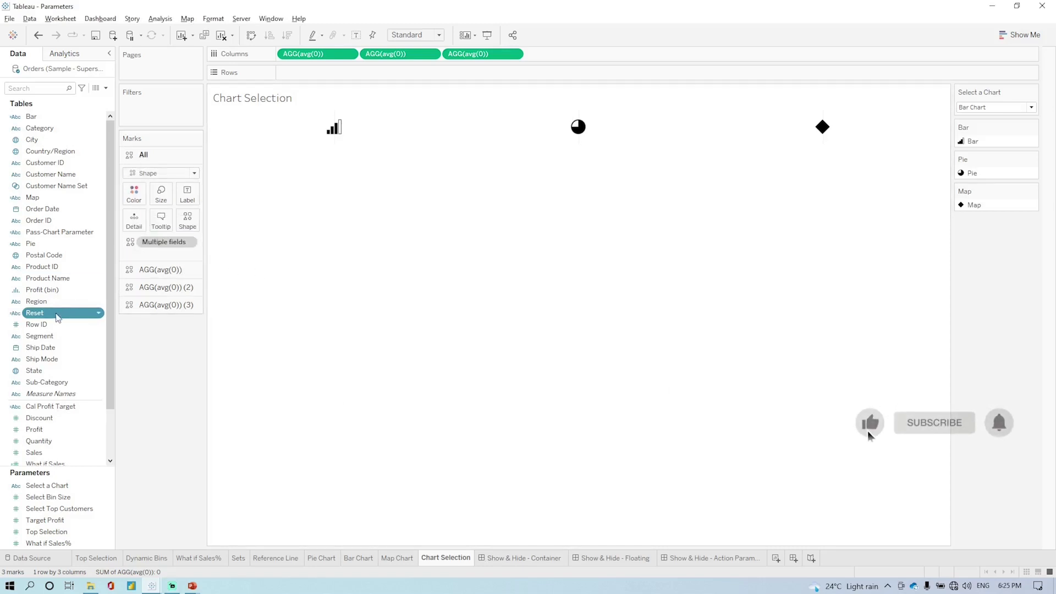
drag(39, 318, 134, 220)
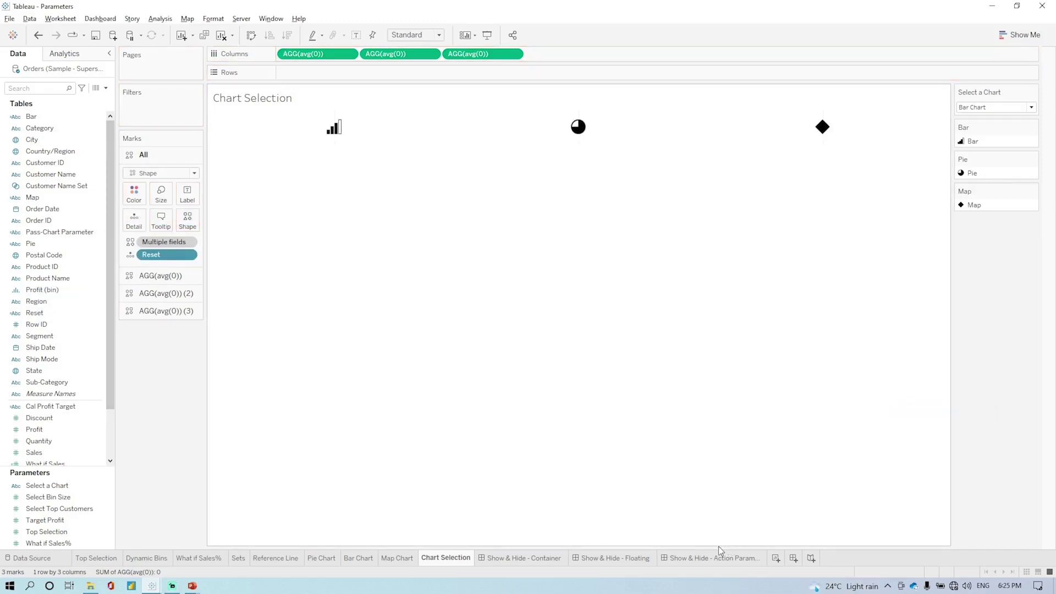
- From the Show & Hide dashboard, open Dashboard > Actions and add a new Filter action
click(712, 559)
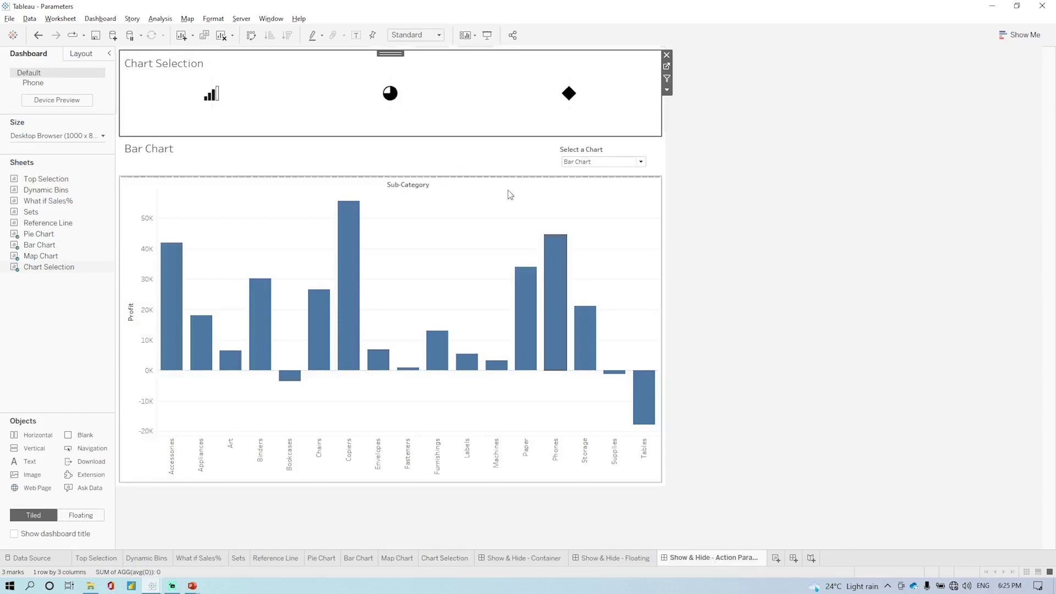
click(111, 20)
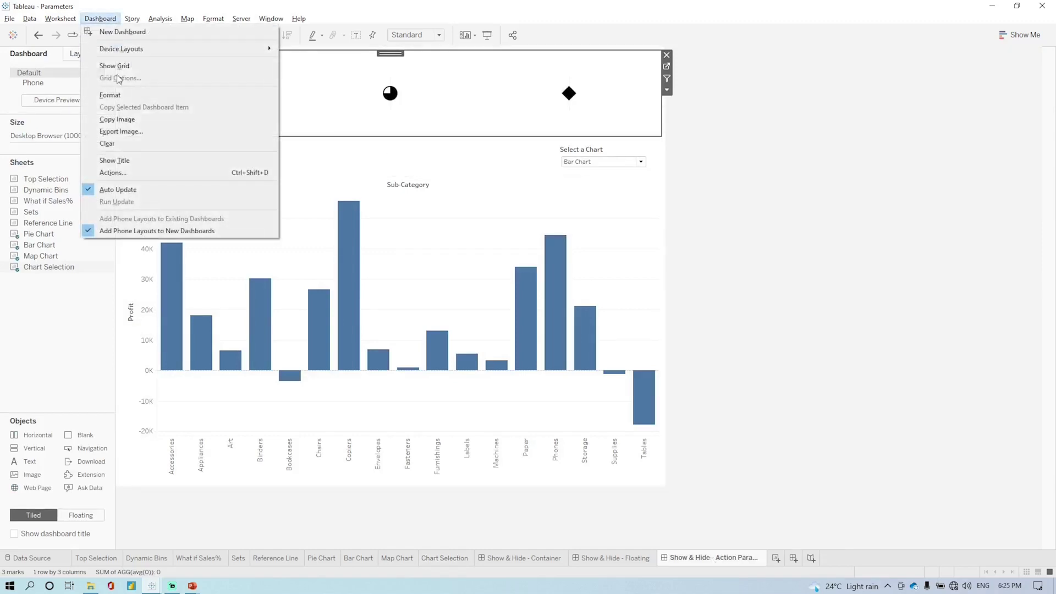
click(126, 174)
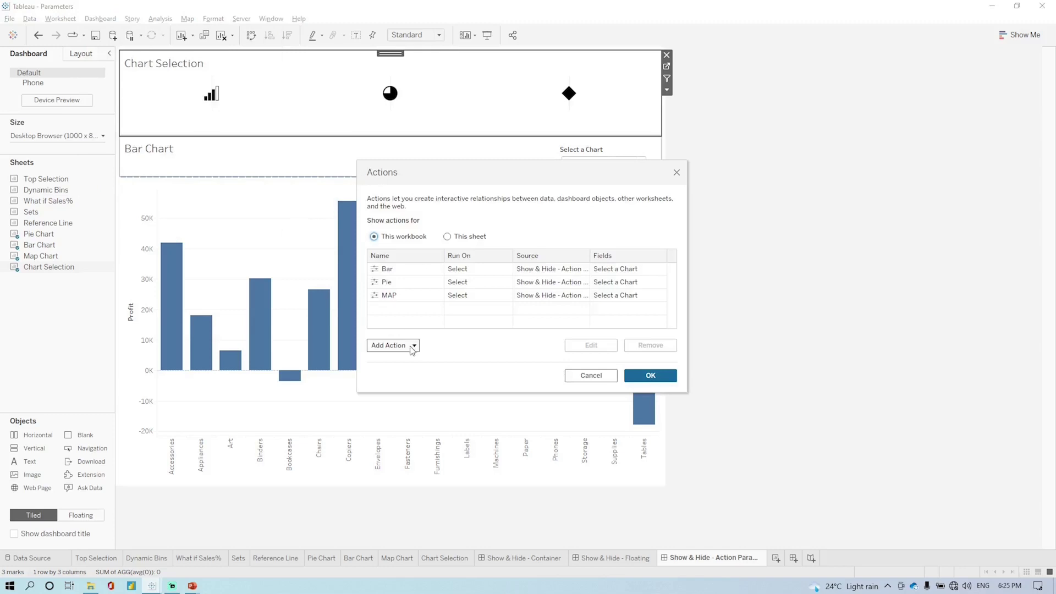
click(412, 344)
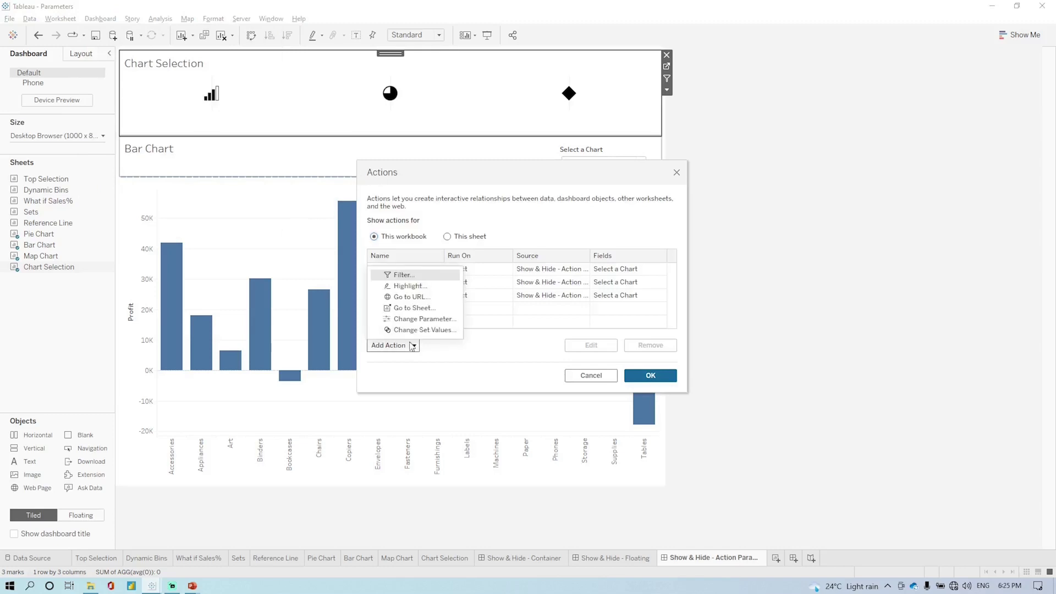
click(406, 275)
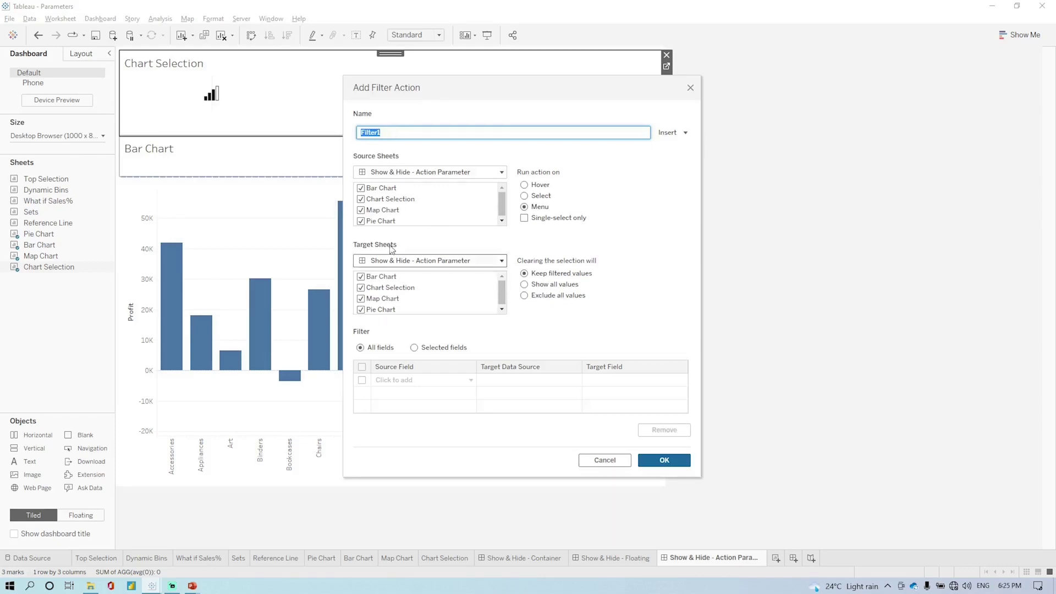
- Make Chart Selection the only source and target sheet, showing all values when cleared
click(361, 187)
click(360, 209)
click(361, 221)
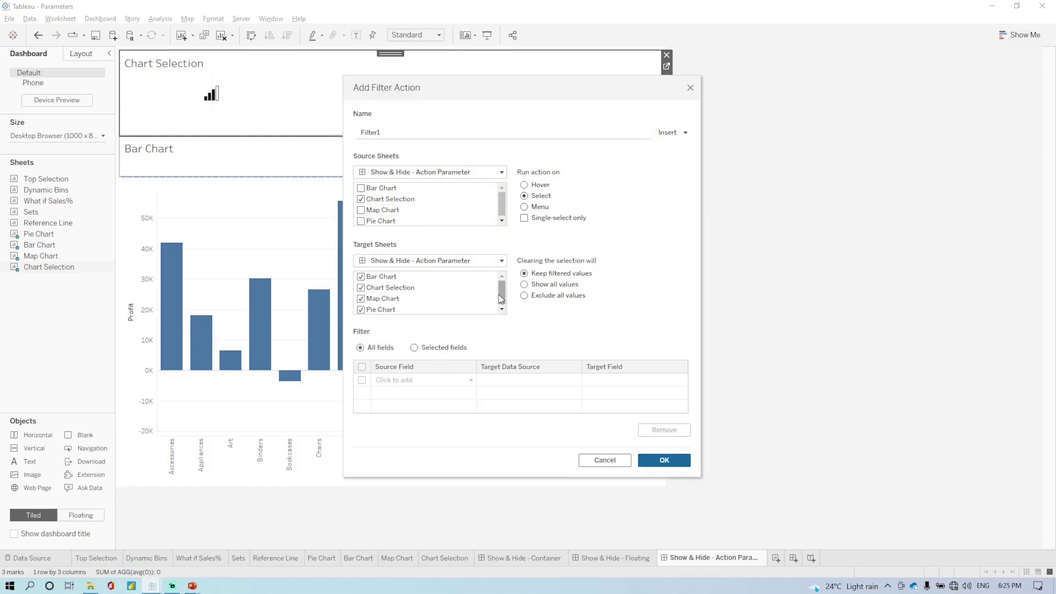
drag(504, 292, 503, 303)
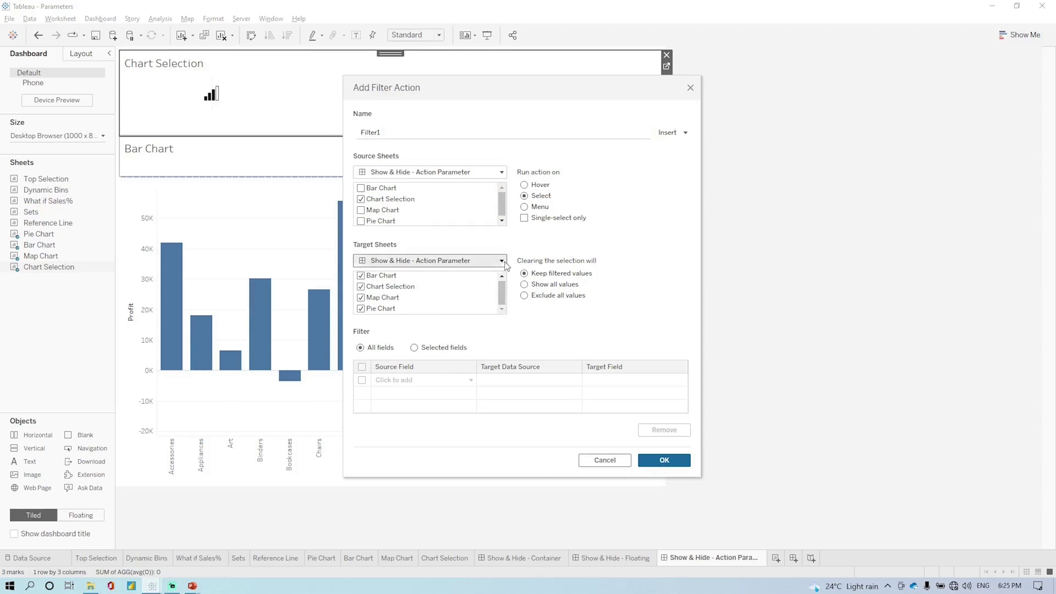
click(503, 262)
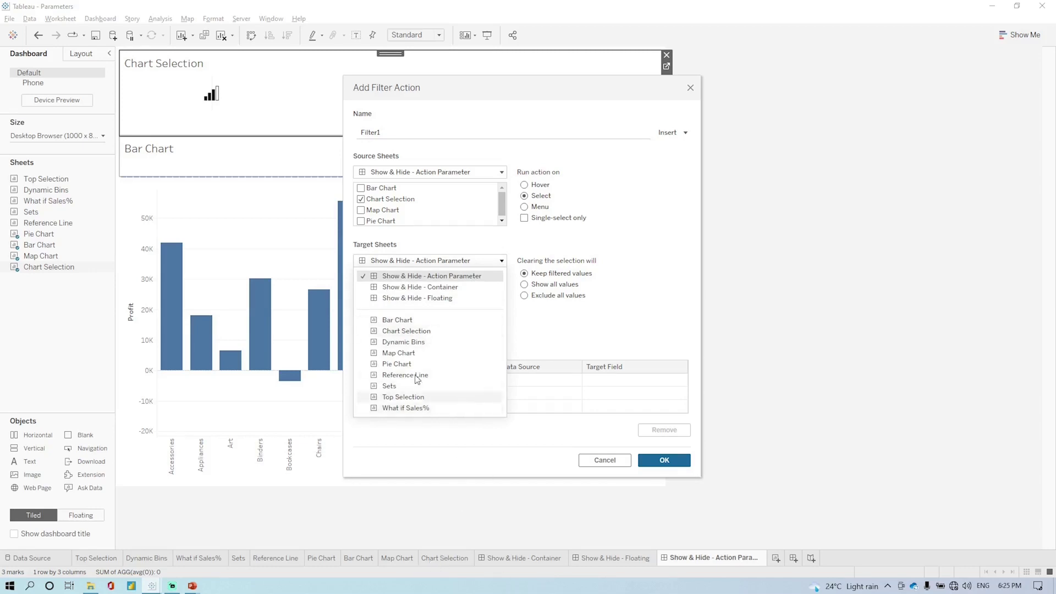
click(407, 331)
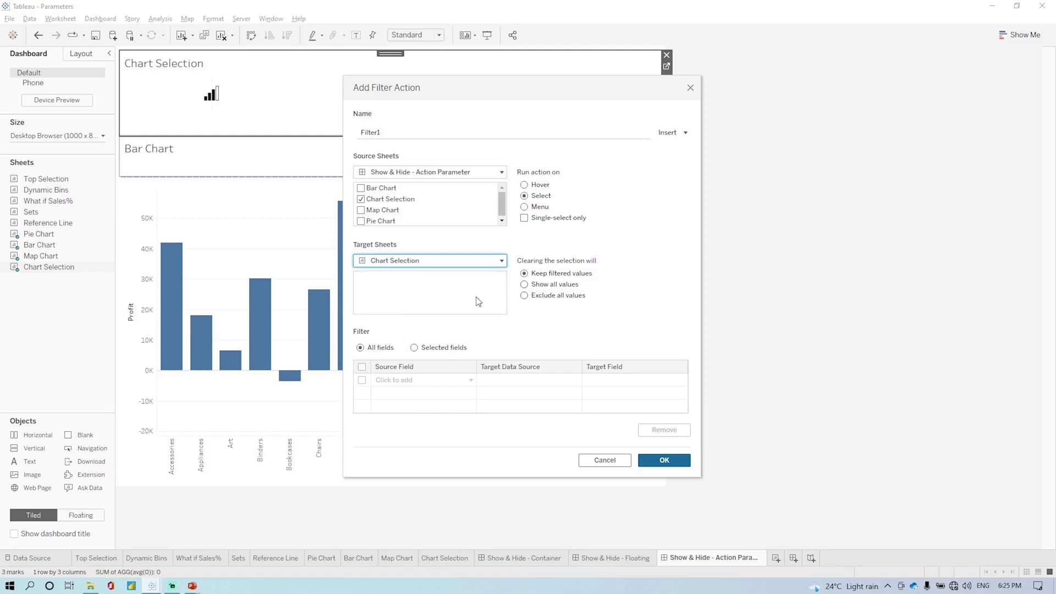
click(548, 286)
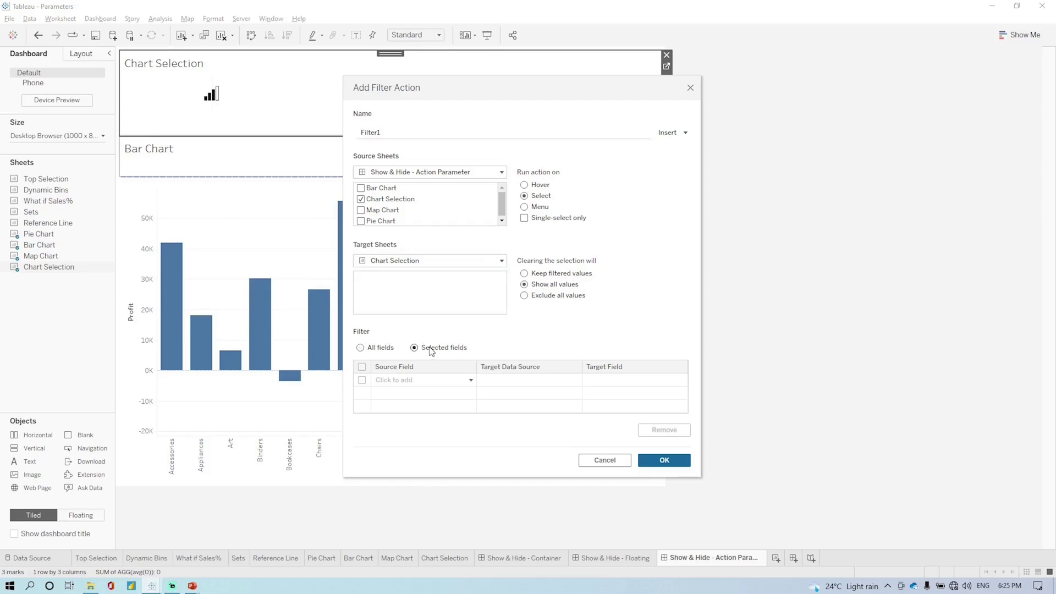
- Map source field Reset to target field Region and save the filter action
click(408, 384)
scroll(462, 275, down, 10)
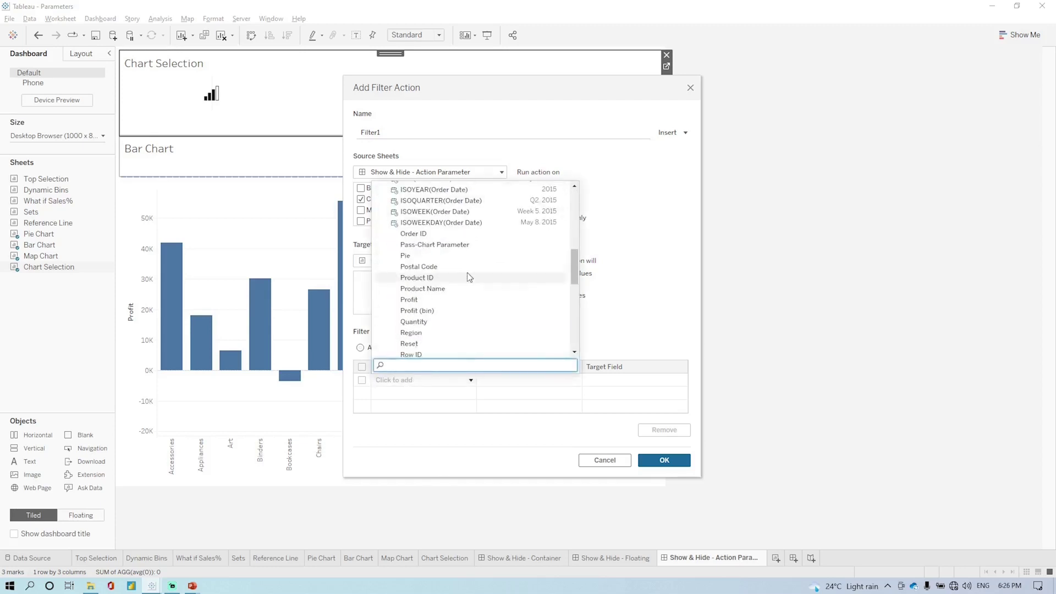
scroll(479, 330, up, 6)
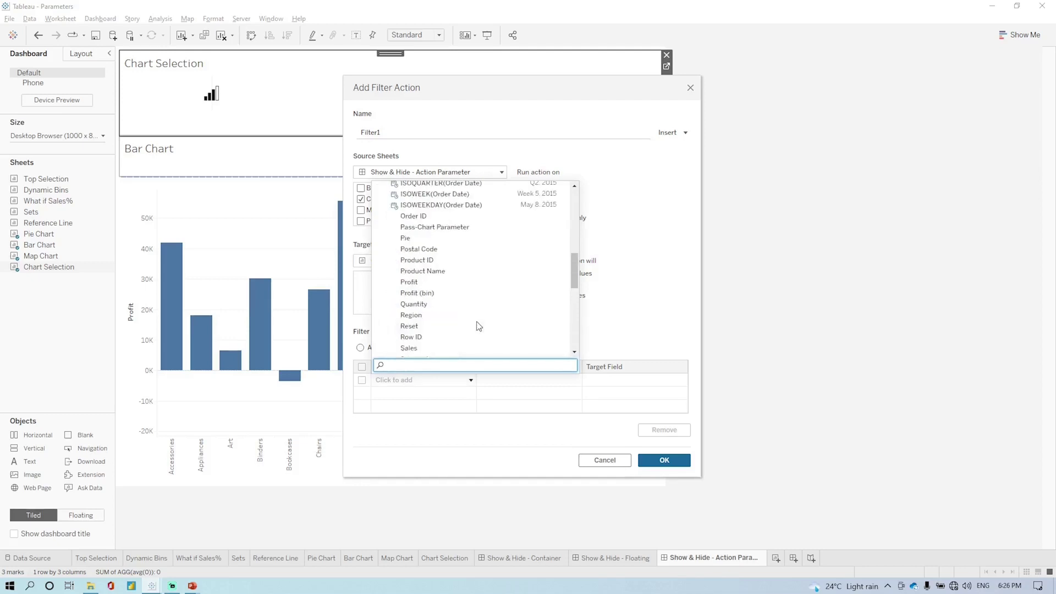
click(426, 327)
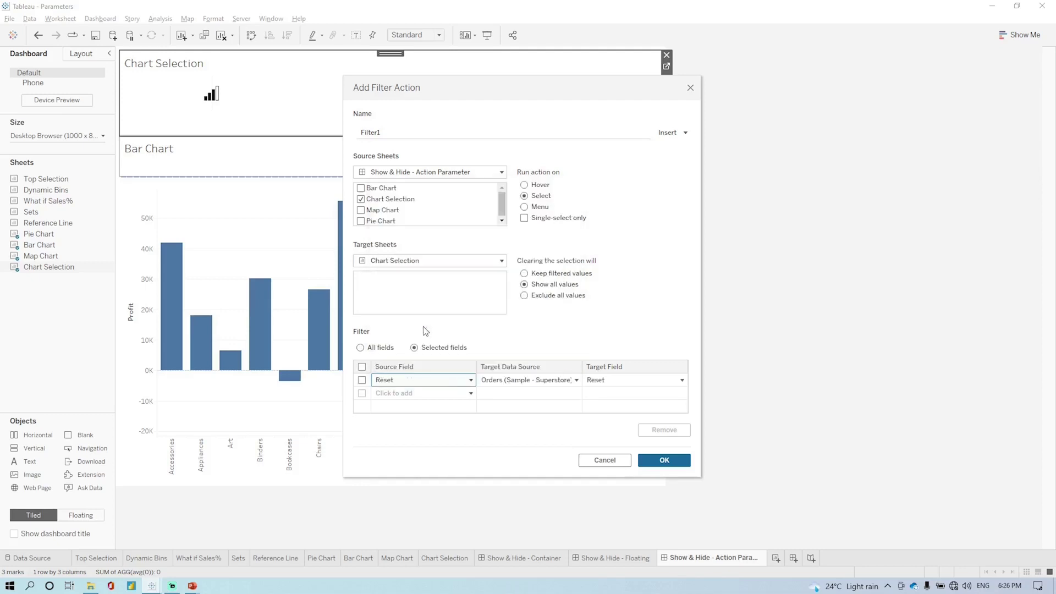
click(620, 380)
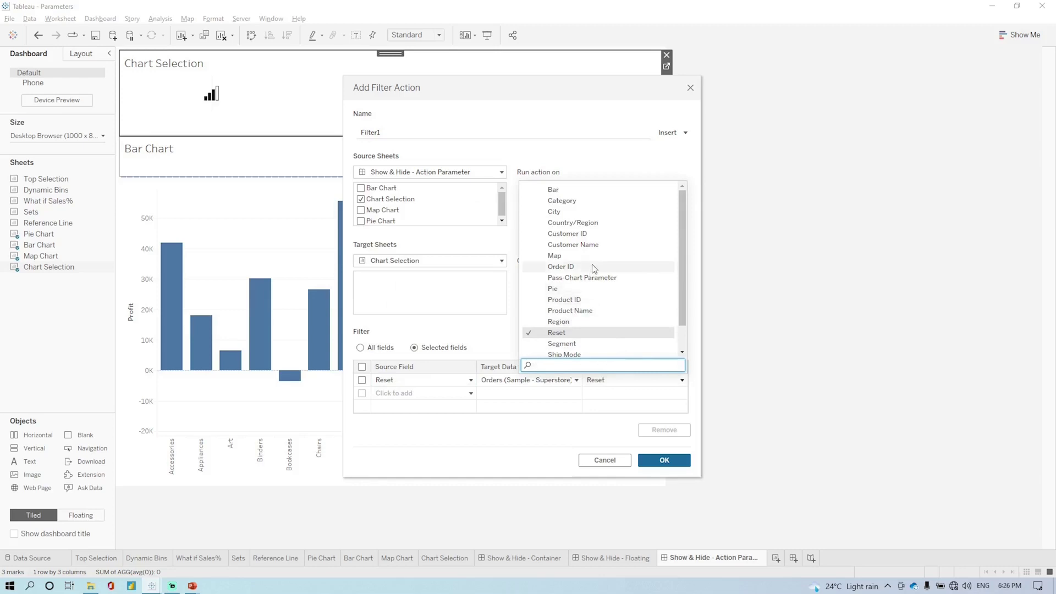
scroll(599, 266, down, 1)
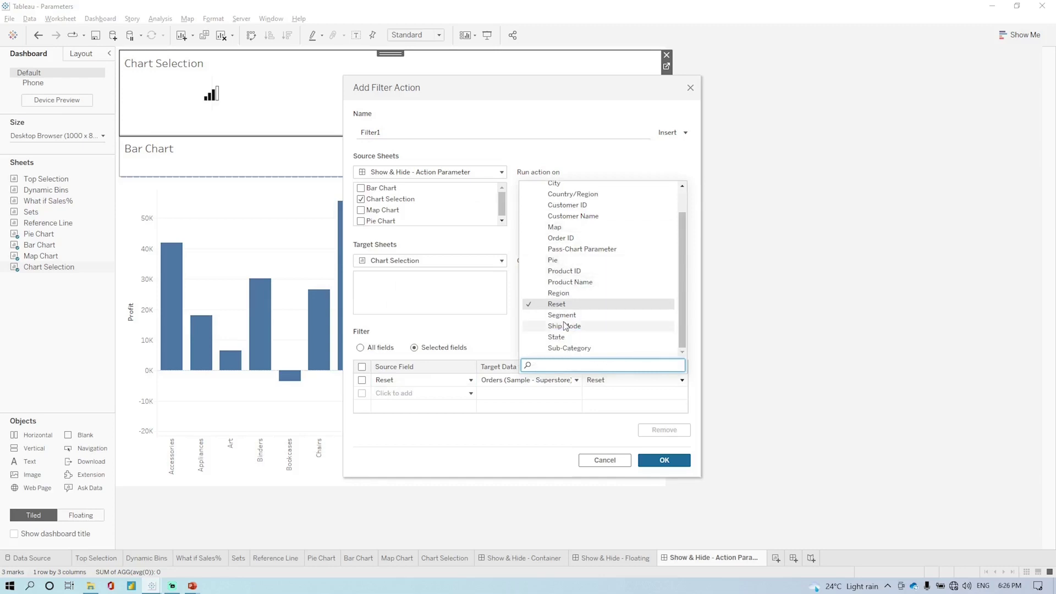
click(567, 293)
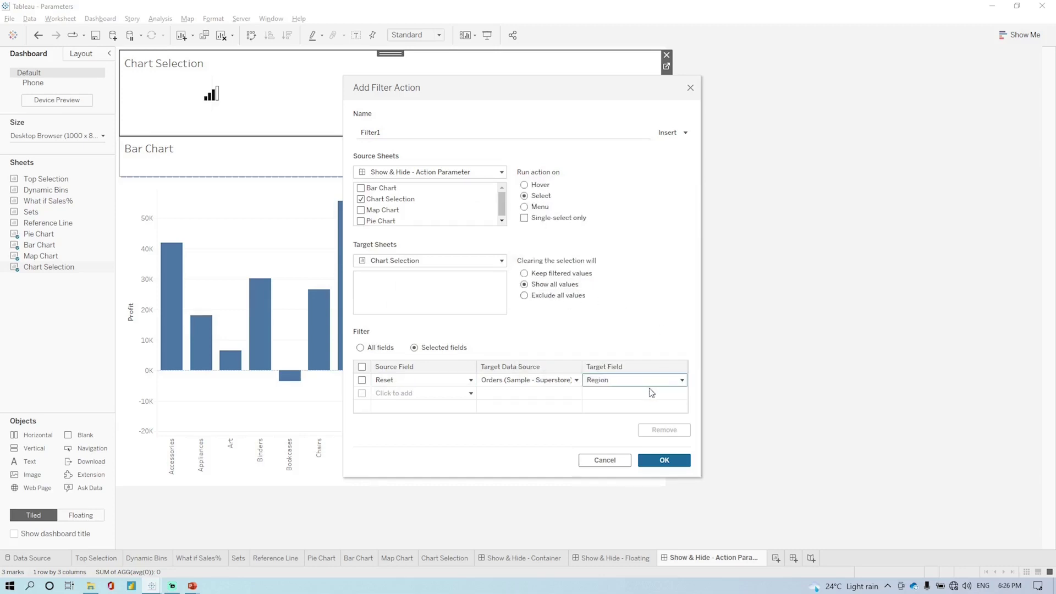
click(674, 461)
click(650, 375)
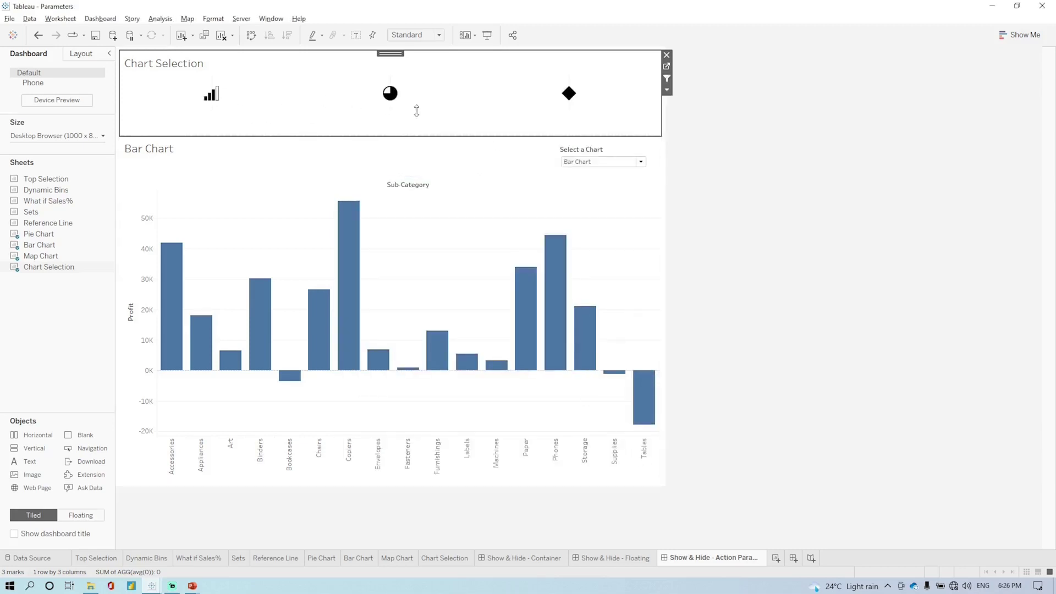
- Select the map, bar, then pie icons to swap the chart, ending on the Pie Chart
click(569, 94)
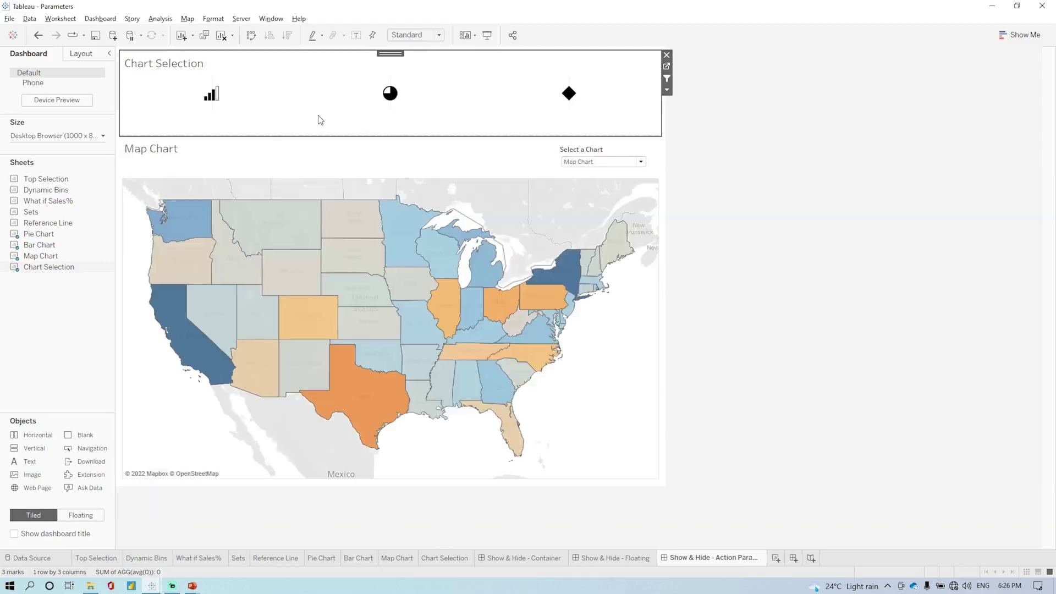
click(221, 98)
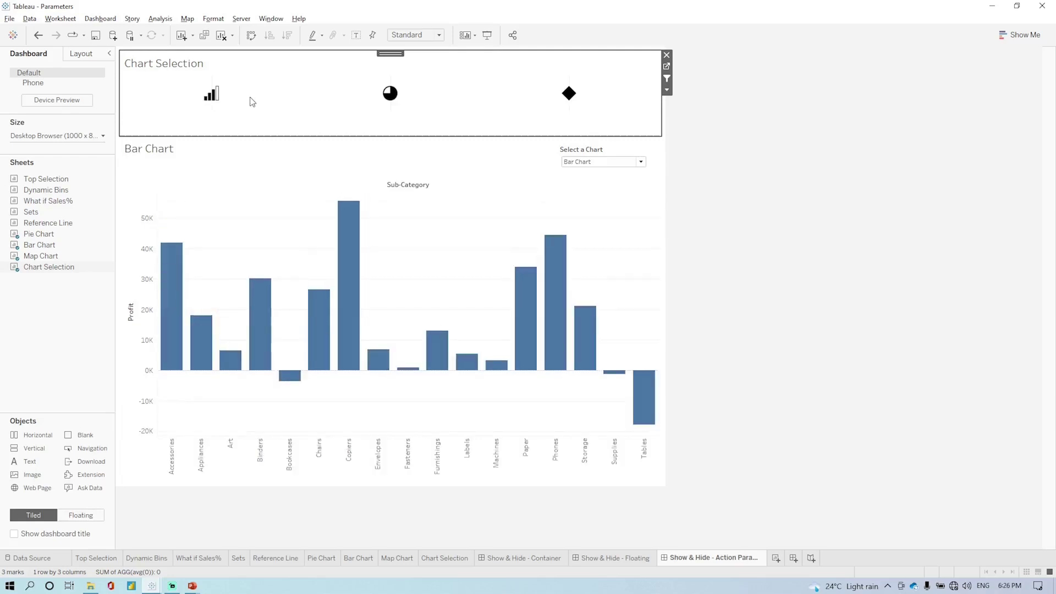
click(394, 103)
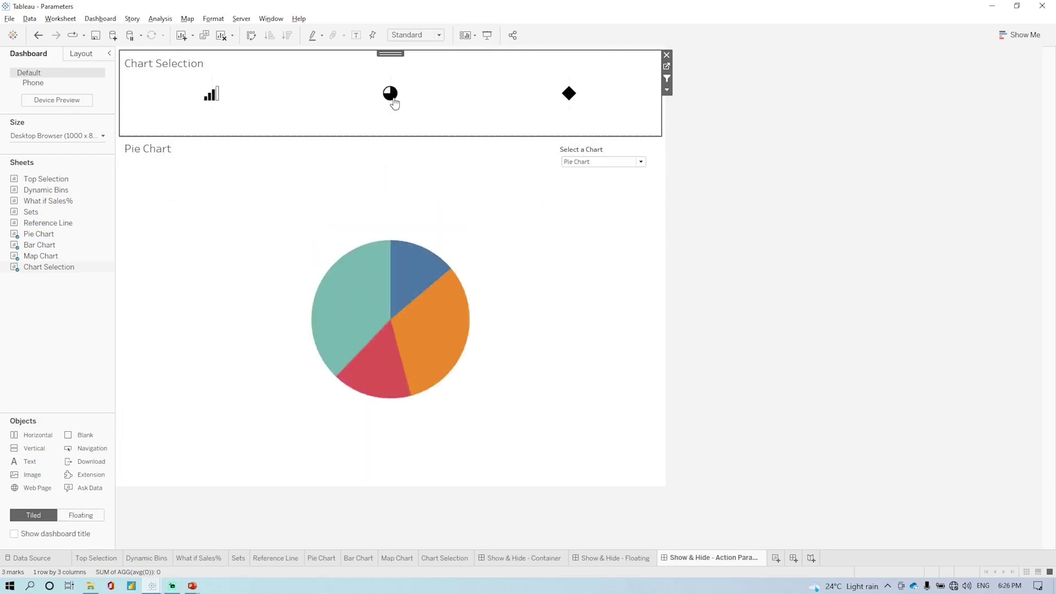